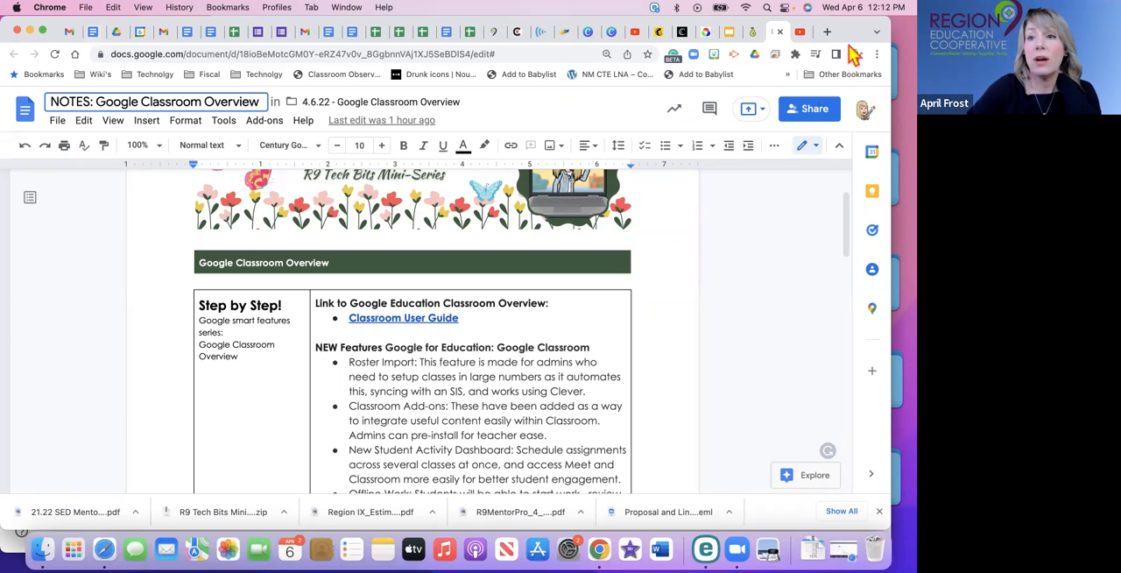
Switch to the Google Drive tab, launch Google Classroom from there, and look over the class list.
click(117, 31)
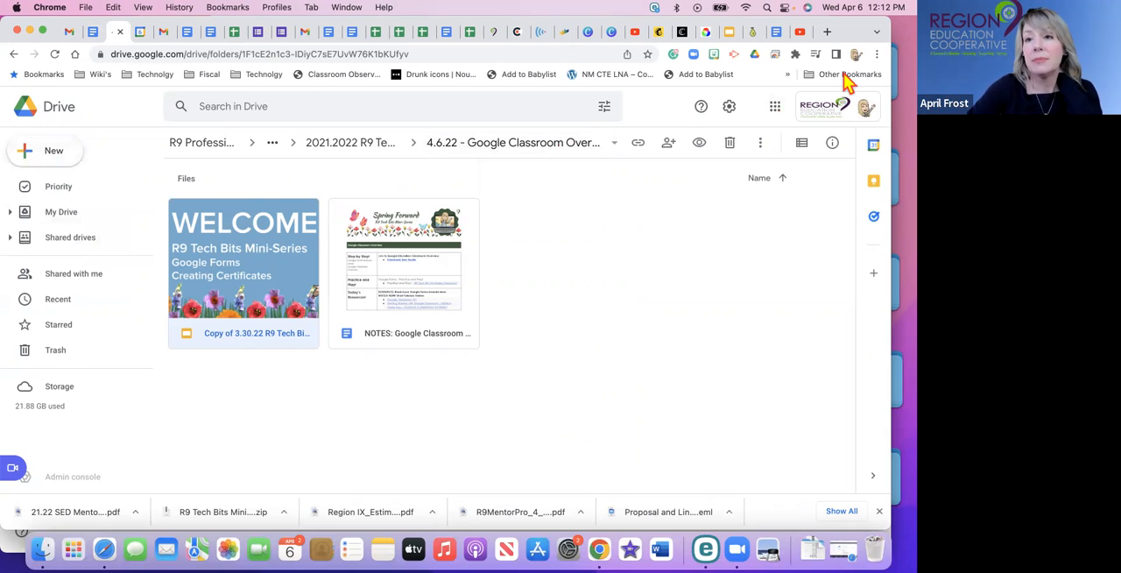
click(777, 107)
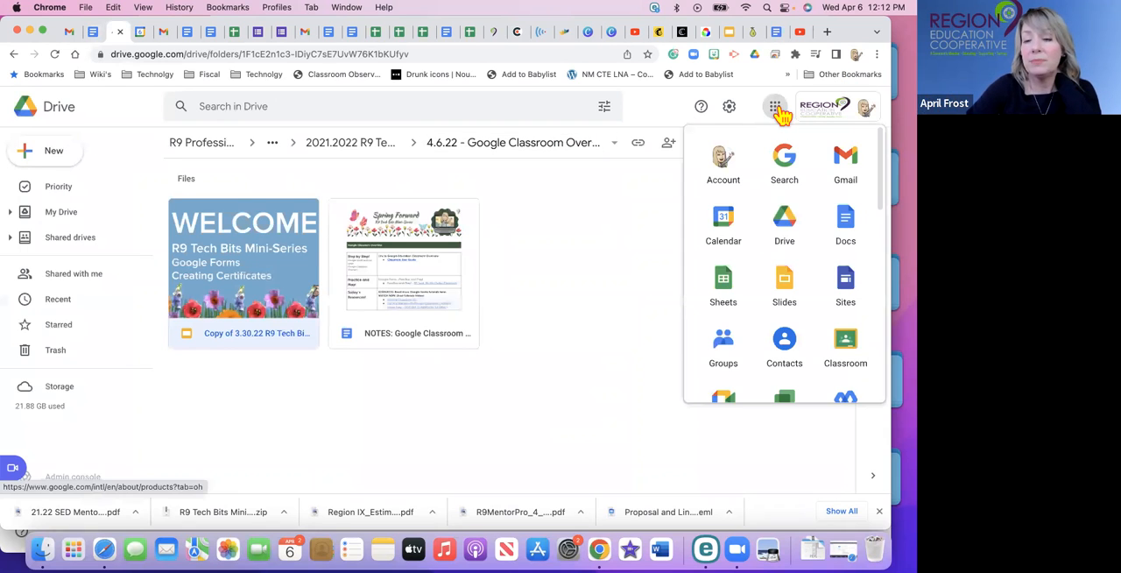
scroll(807, 283, down, 1)
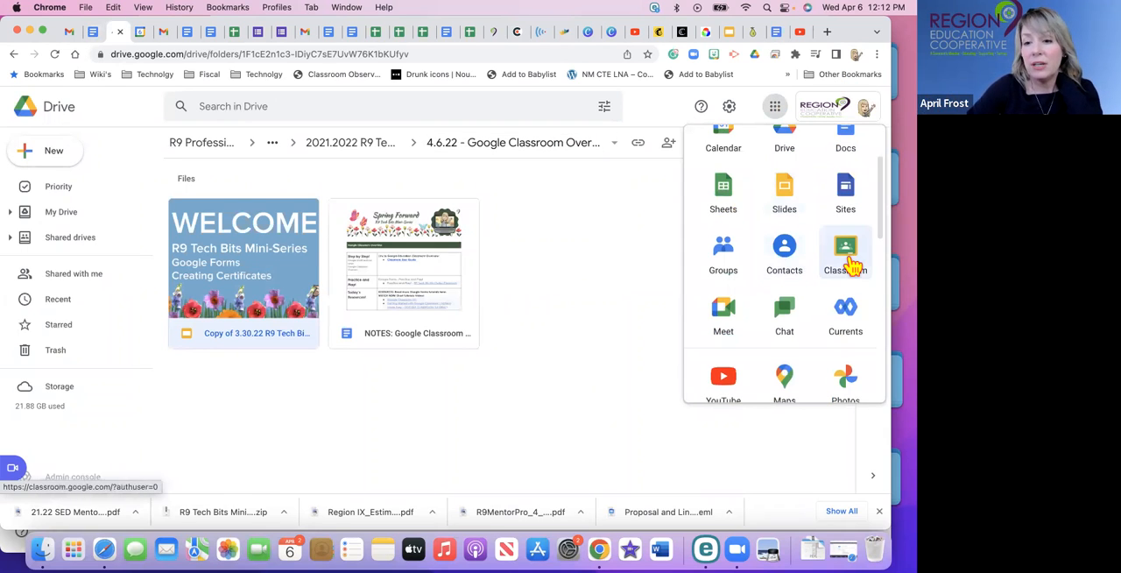
click(846, 258)
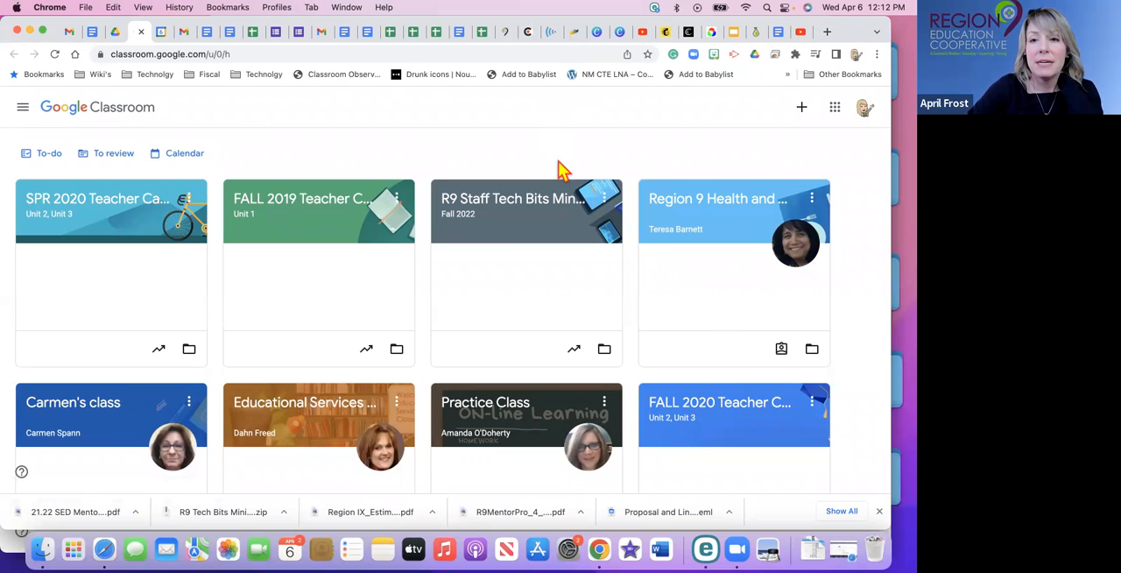
scroll(495, 344, down, 10)
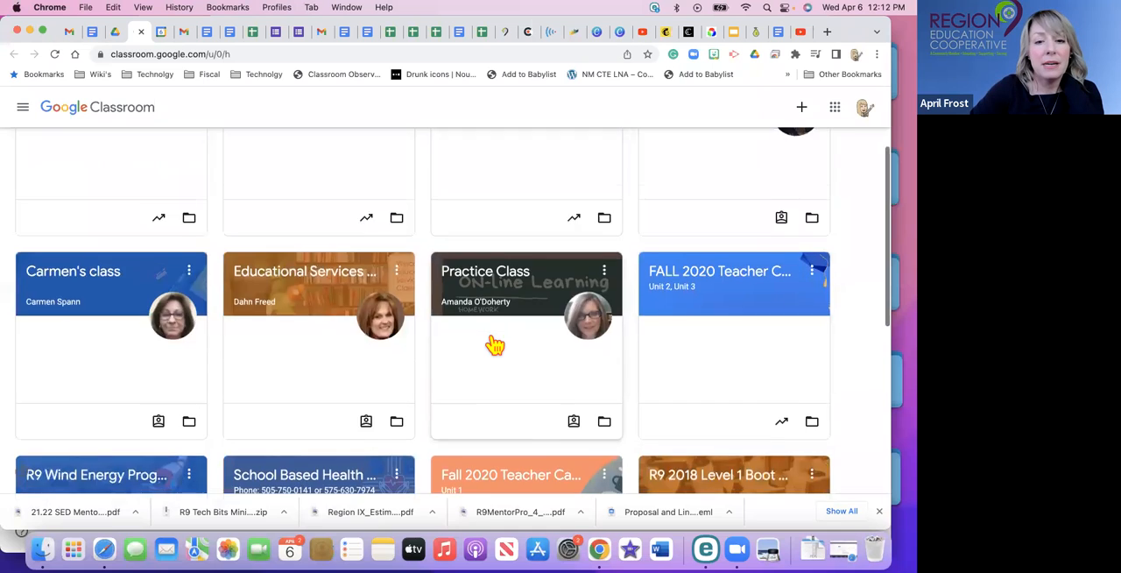
scroll(494, 342, up, 10)
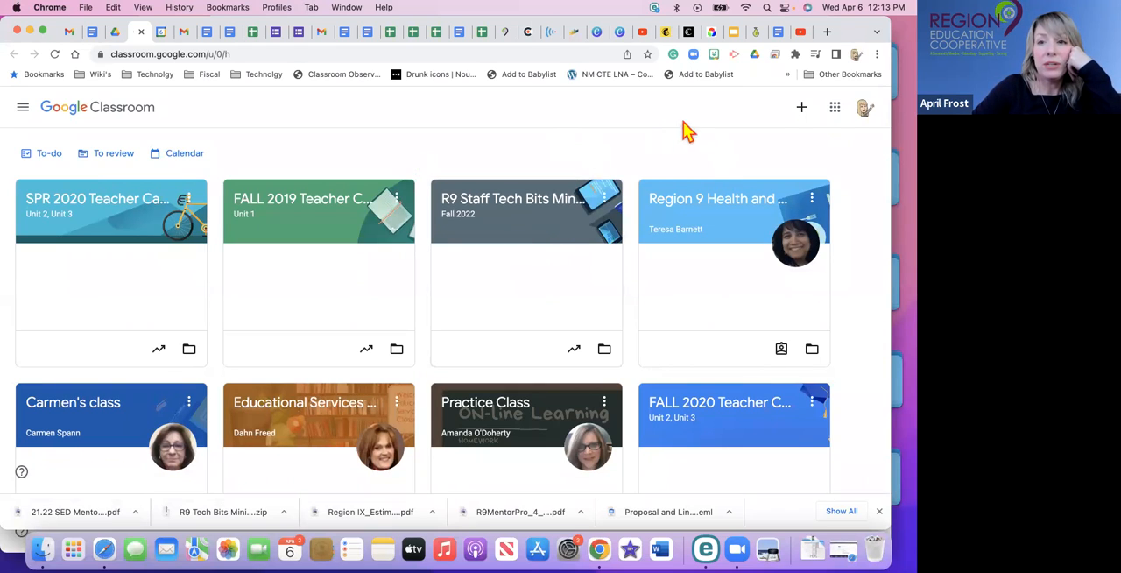
click(803, 110)
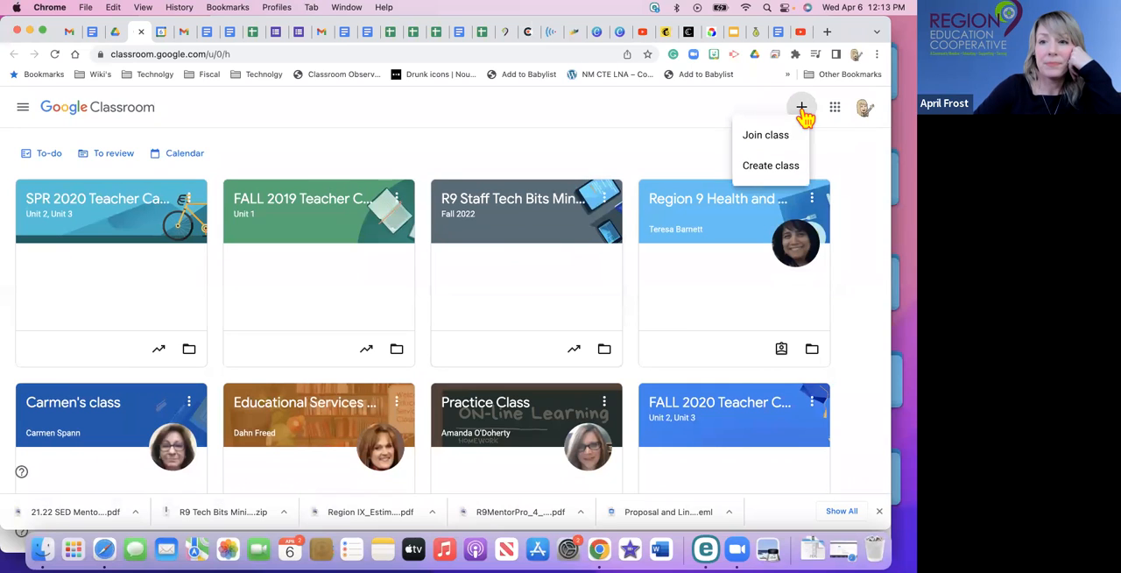
click(783, 171)
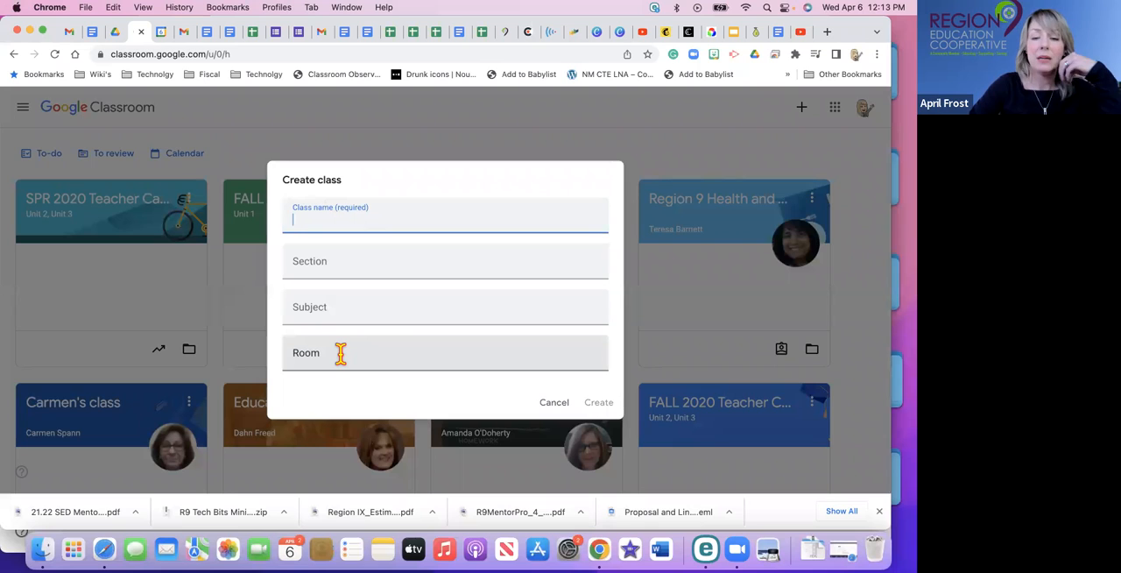
click(566, 412)
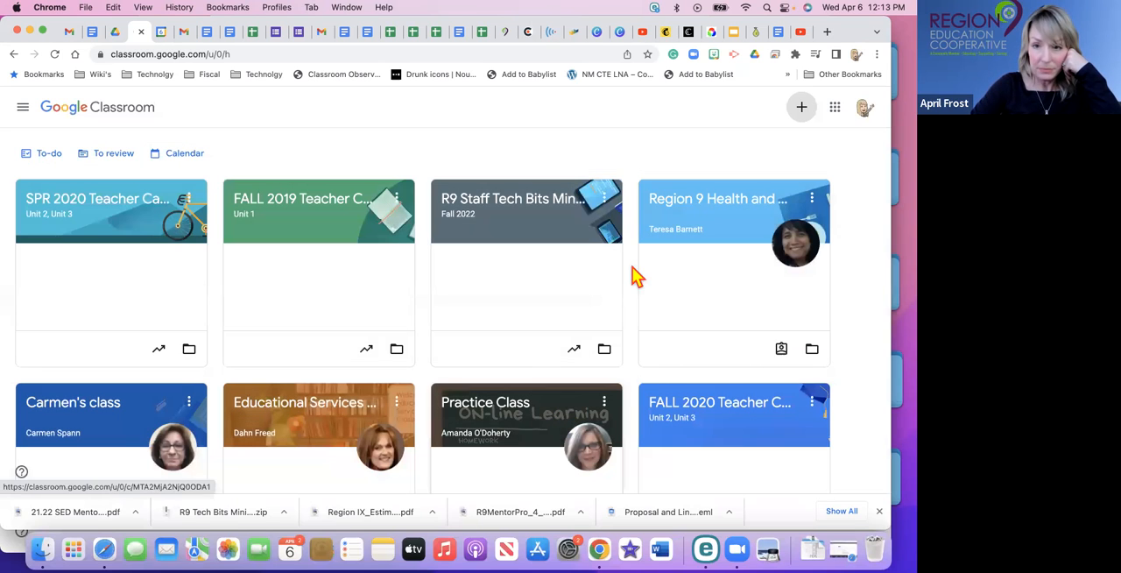
Open the R9 Staff Tech Bits Mini Series class and look over its navigation list and the Google apps list.
click(518, 228)
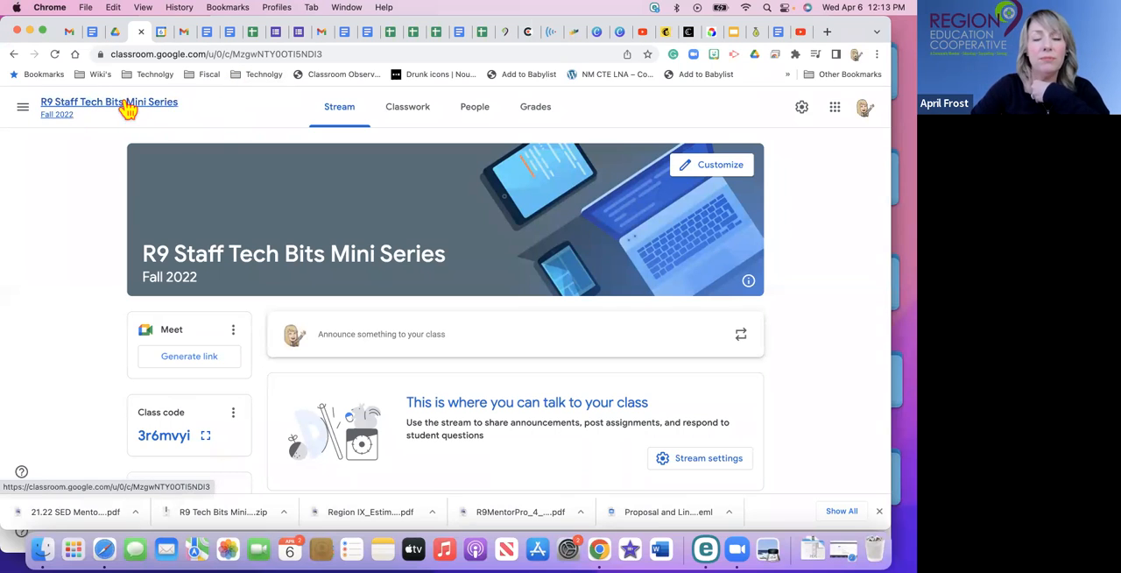
click(22, 112)
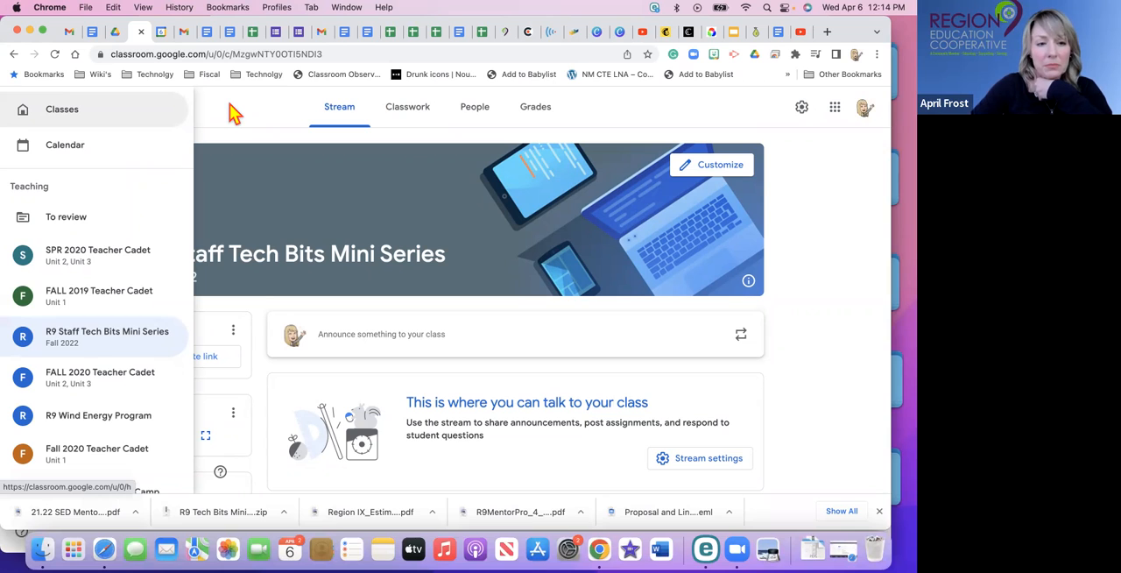
click(352, 123)
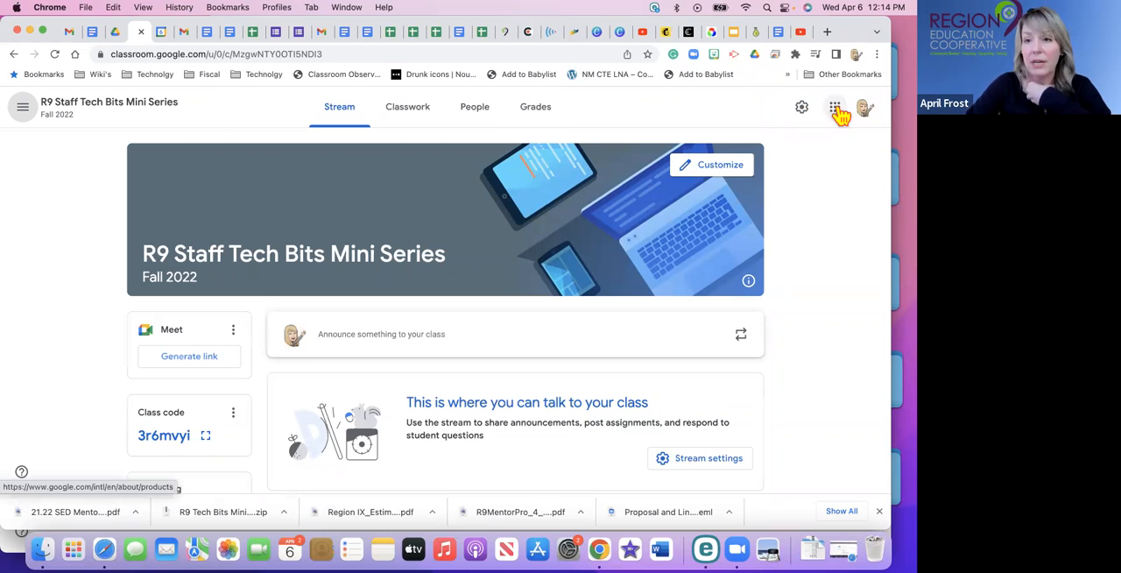
click(837, 109)
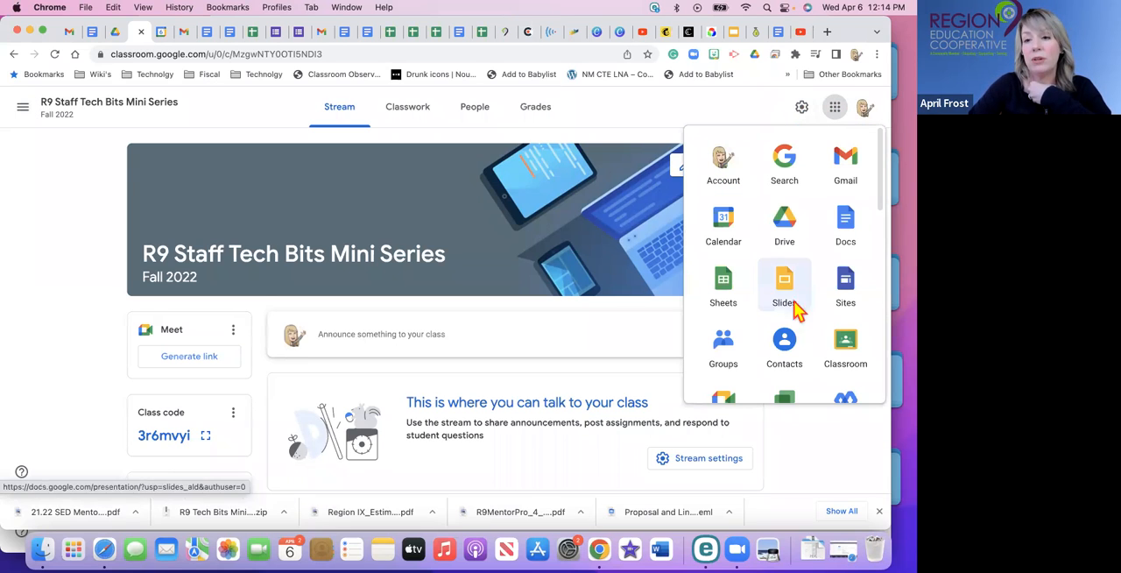
click(692, 123)
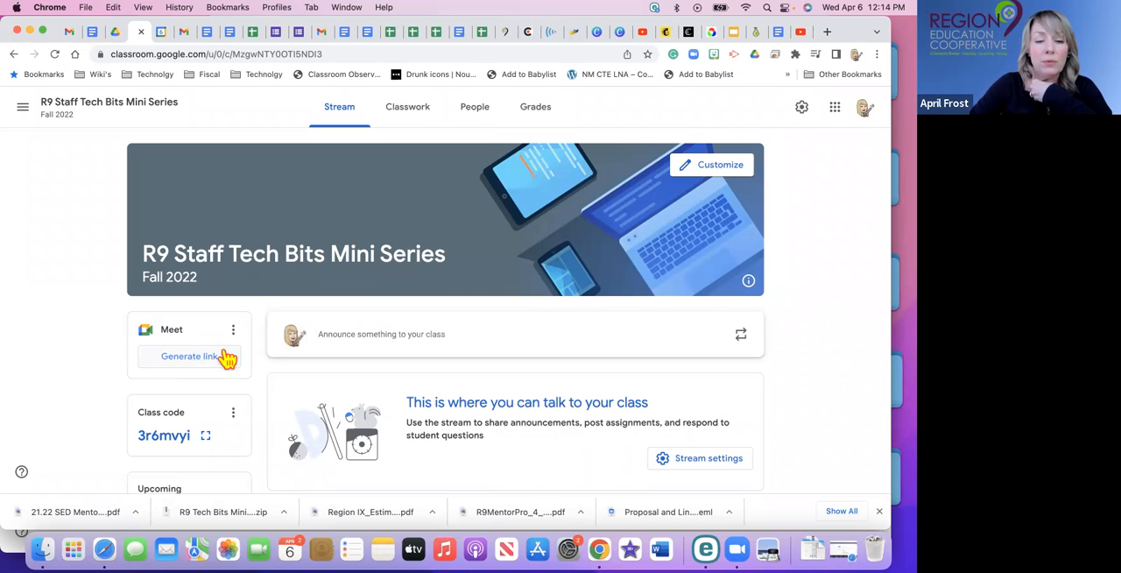
Copy the class invite link and bring up the class code options again for review.
scroll(220, 376, down, 2)
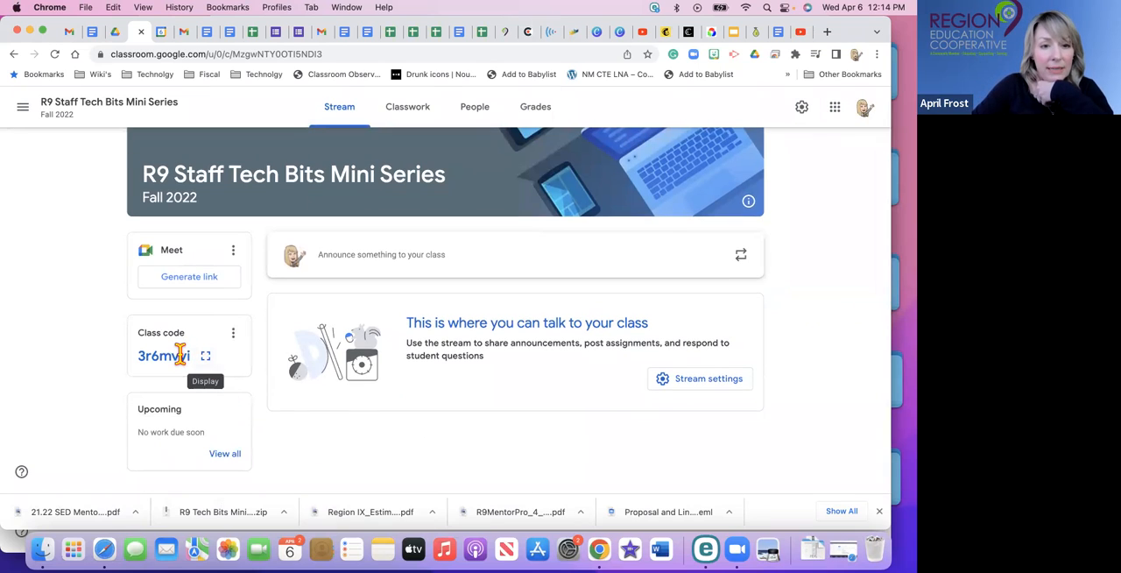
click(233, 334)
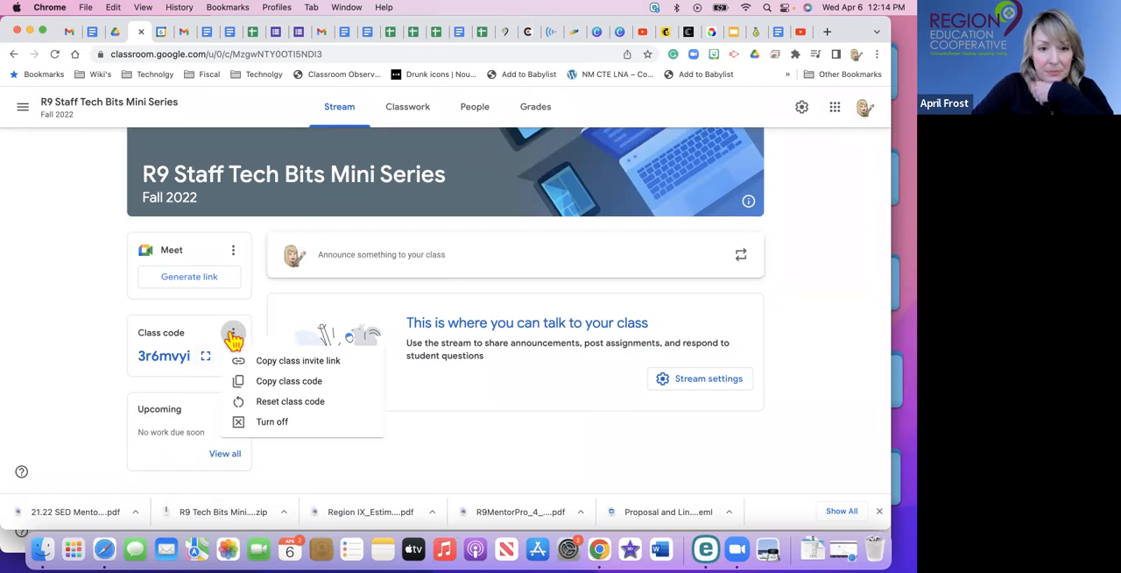
click(278, 368)
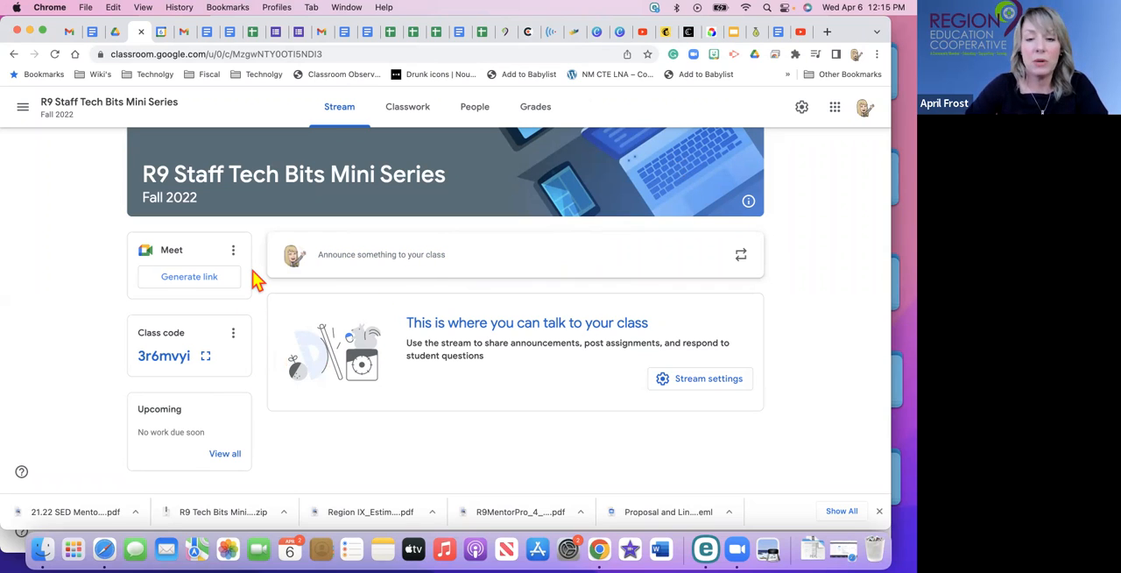
scroll(333, 291, up, 2)
scroll(333, 291, down, 2)
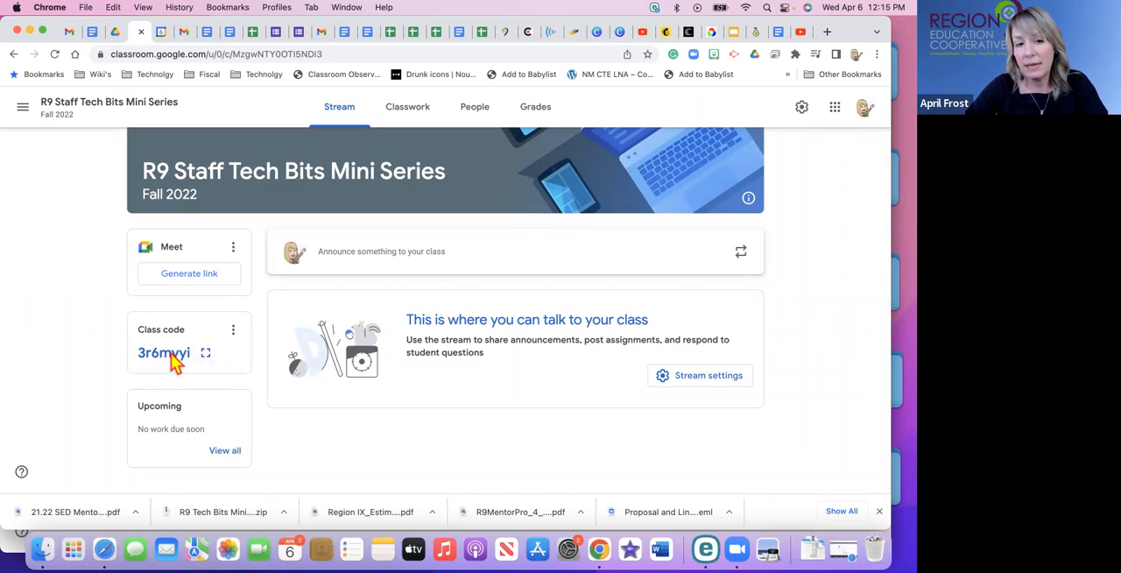
click(233, 329)
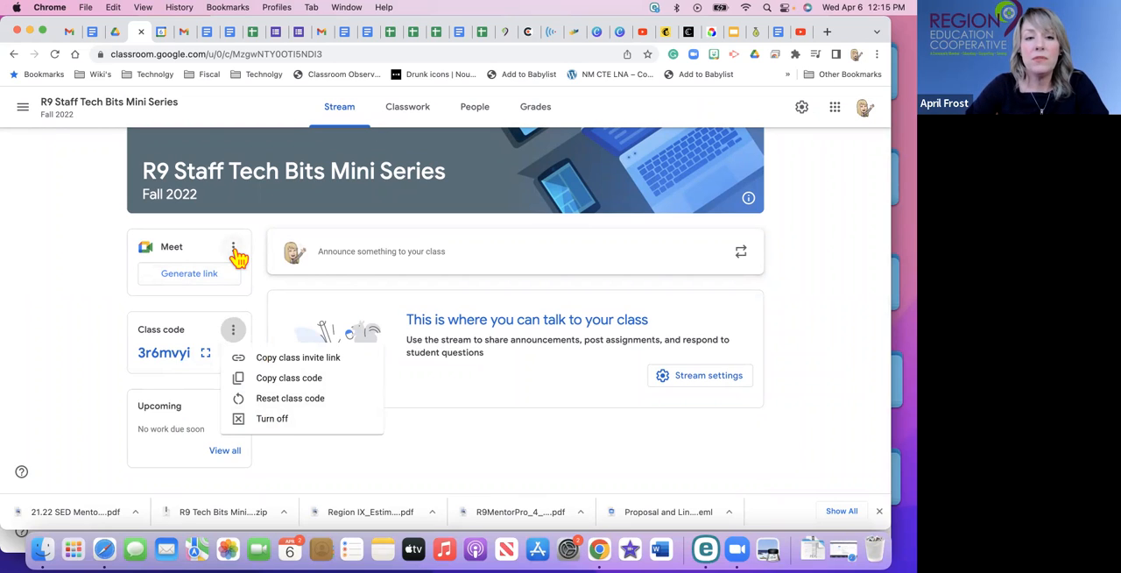
Generate a Meet link for the class, review its link options, and save it as visible to students.
click(198, 278)
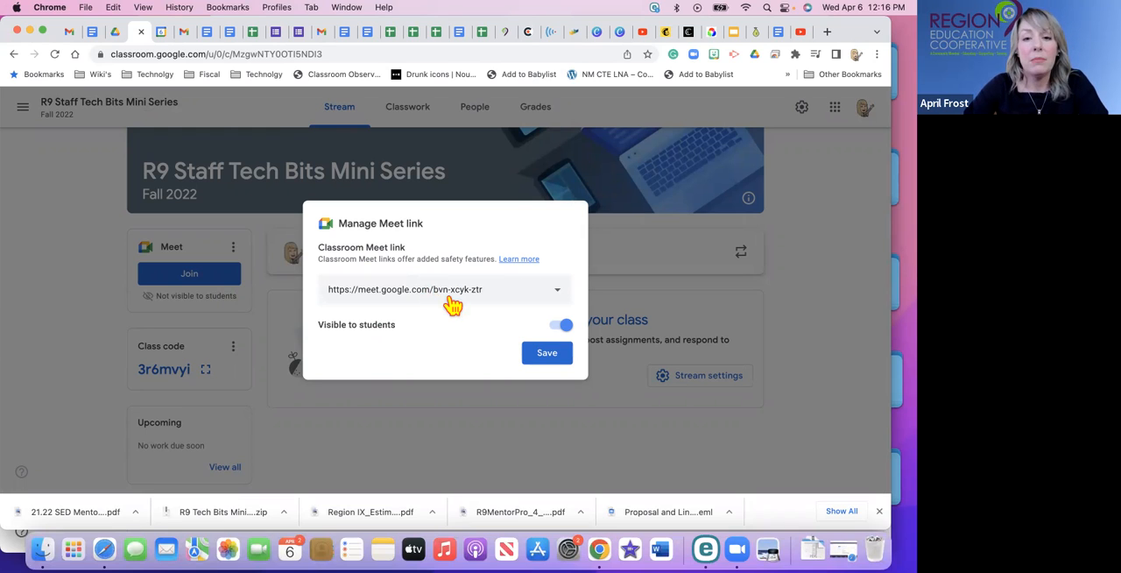
click(557, 298)
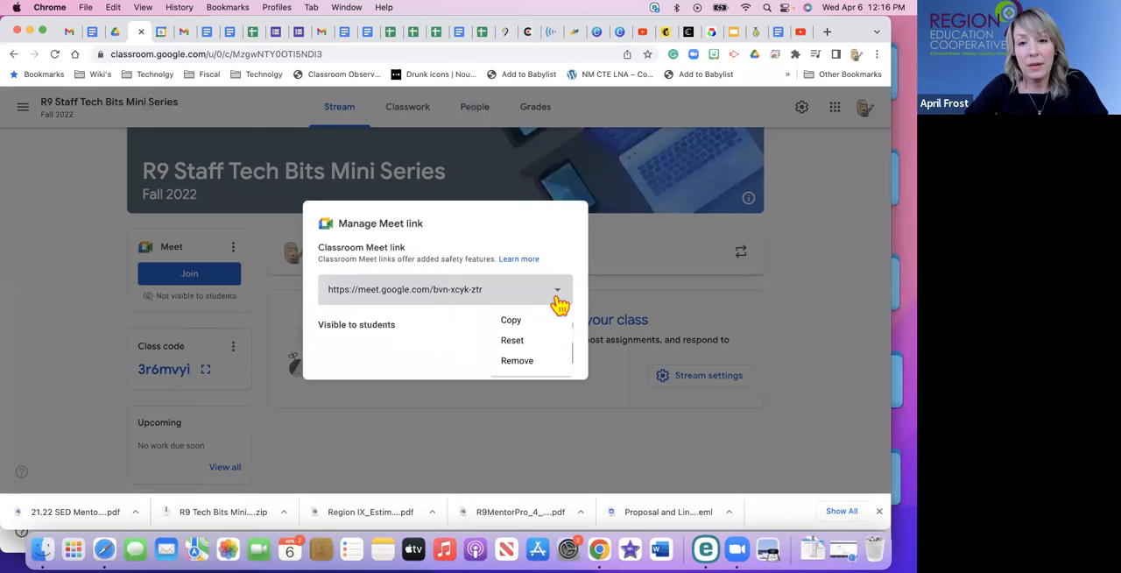
click(413, 368)
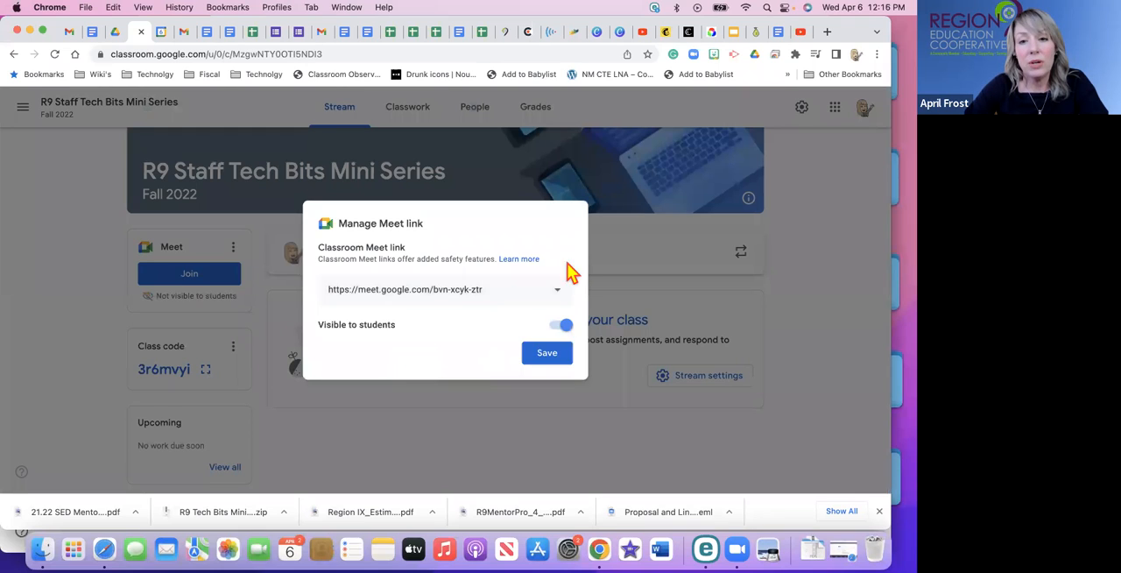
click(559, 298)
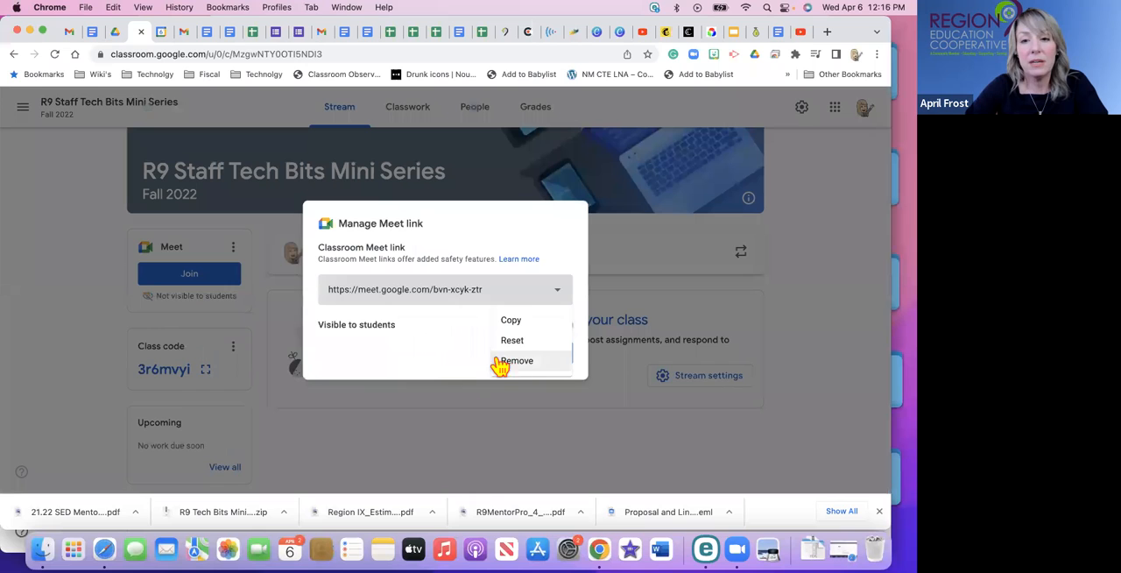
click(464, 358)
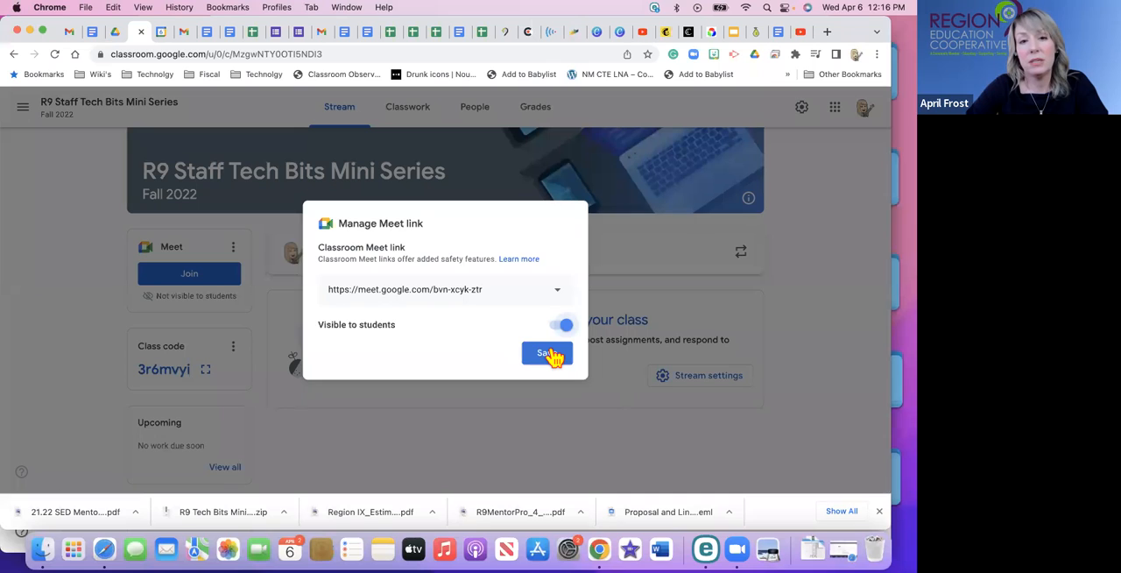
click(551, 354)
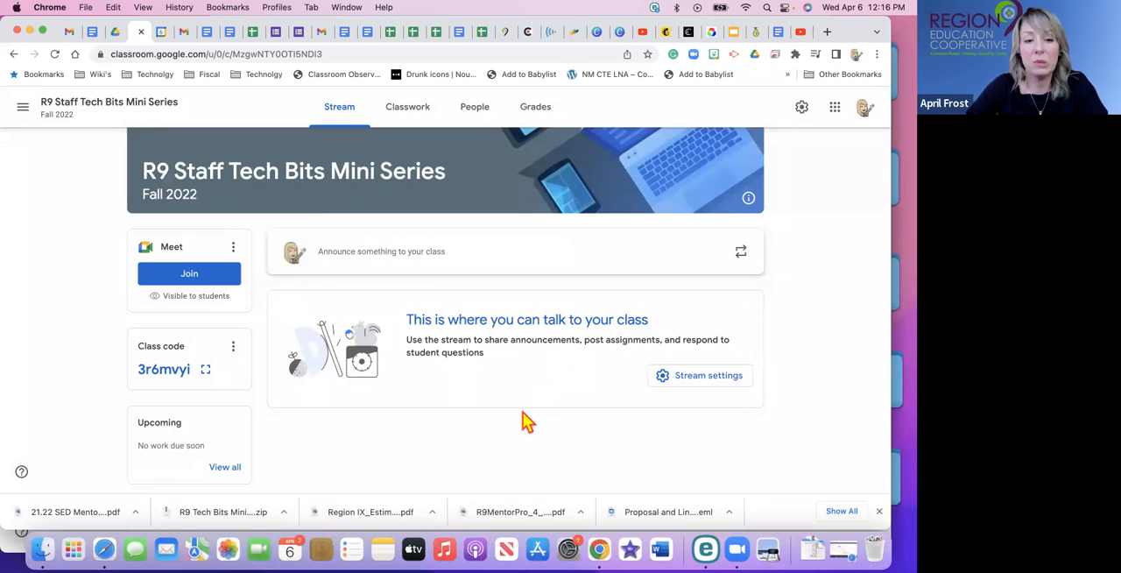
Open the class settings and review the class details and the general invite code section.
scroll(739, 237, up, 2)
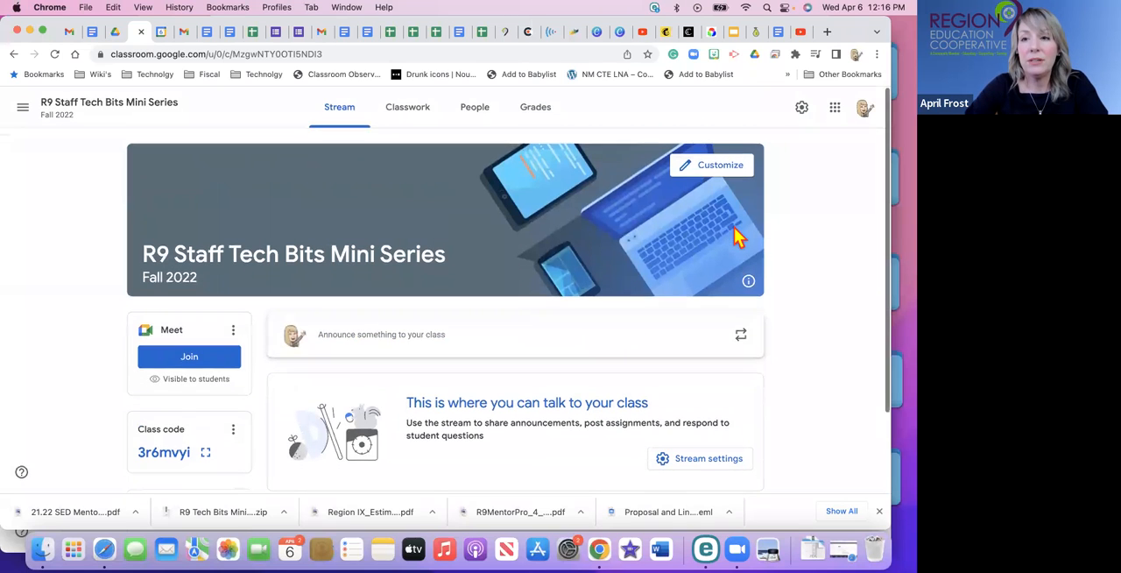
click(804, 111)
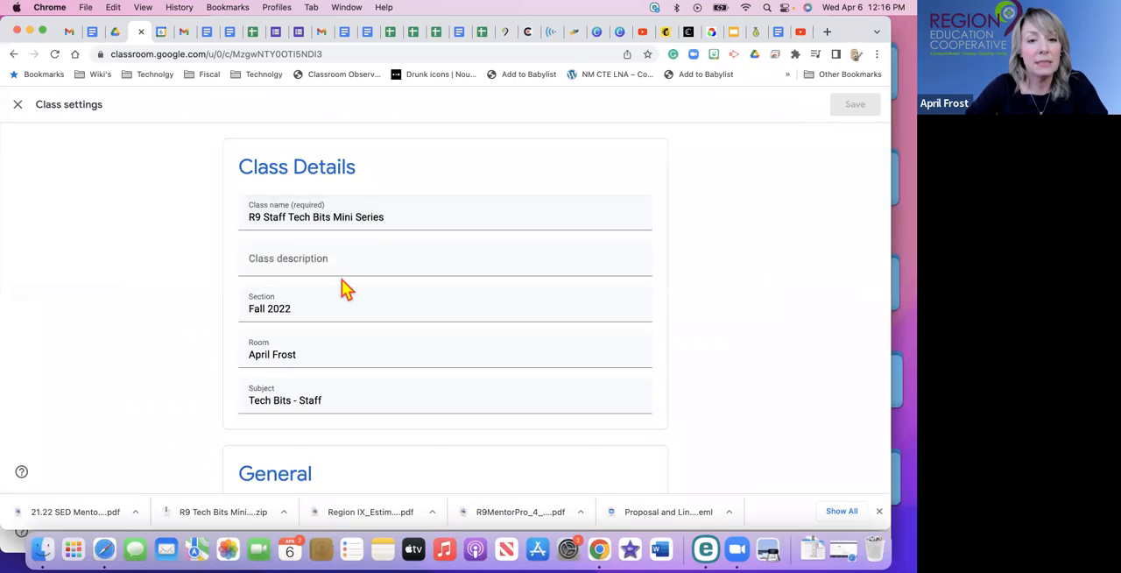
scroll(342, 288, down, 2)
scroll(341, 278, up, 1)
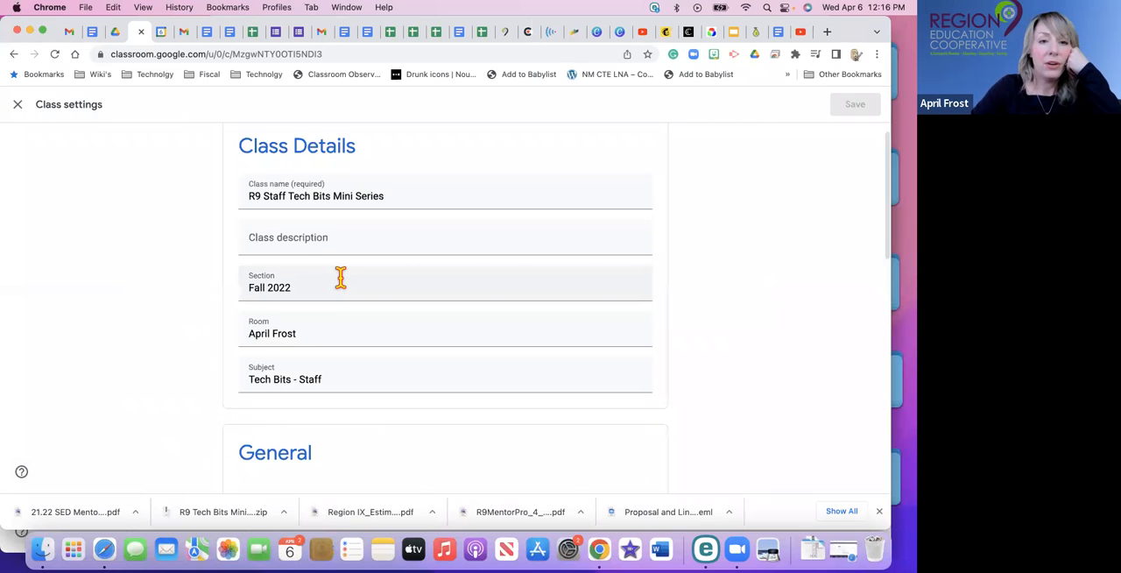
scroll(341, 278, down, 3)
scroll(341, 278, up, 3)
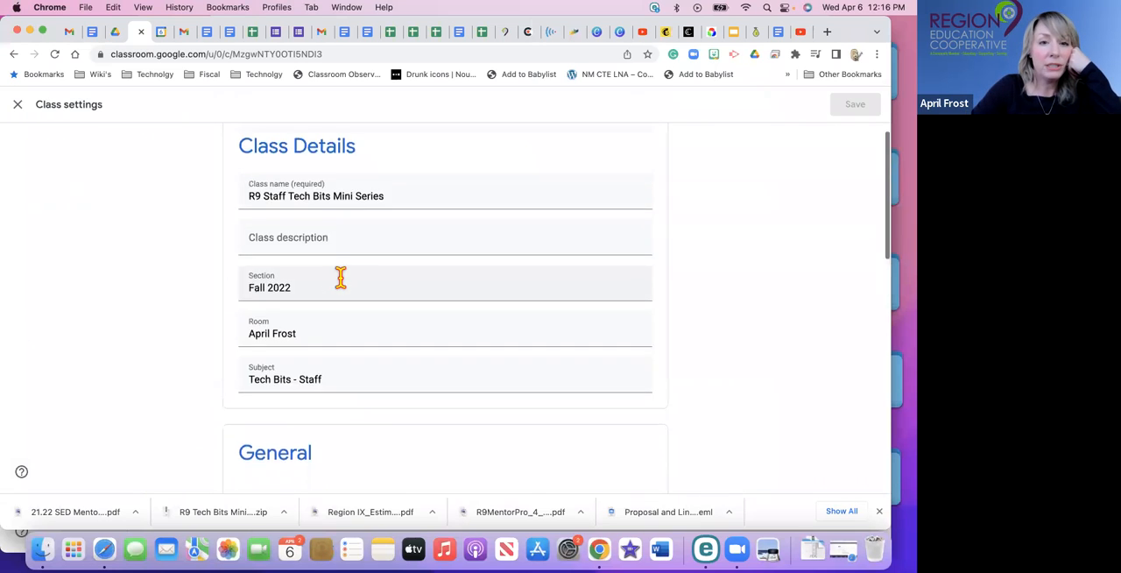
scroll(342, 280, down, 5)
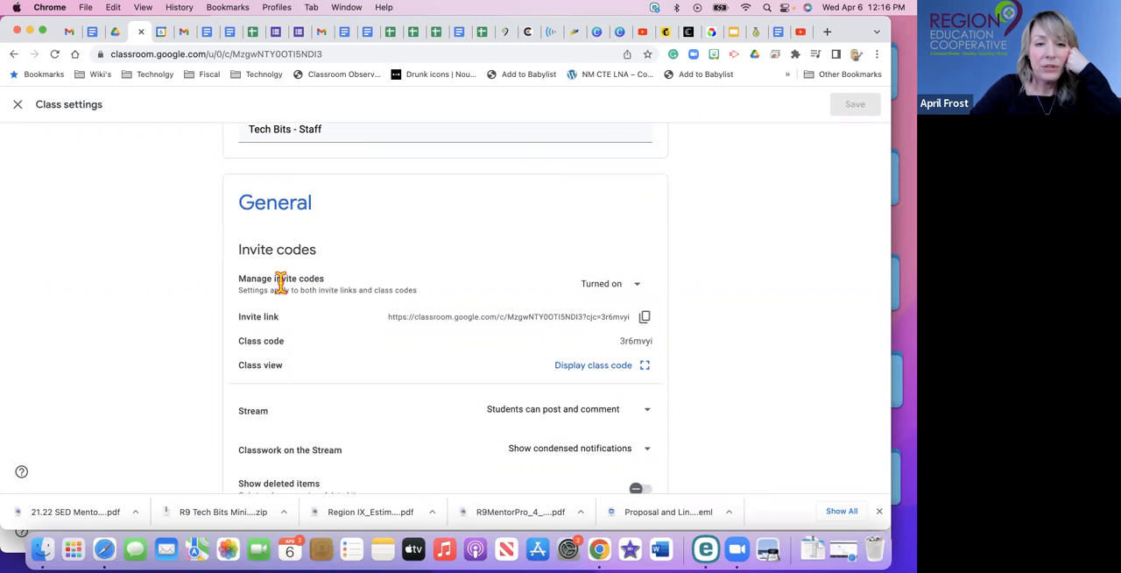
Review the options for managing invite codes and view the class code in its enlarged display.
click(643, 294)
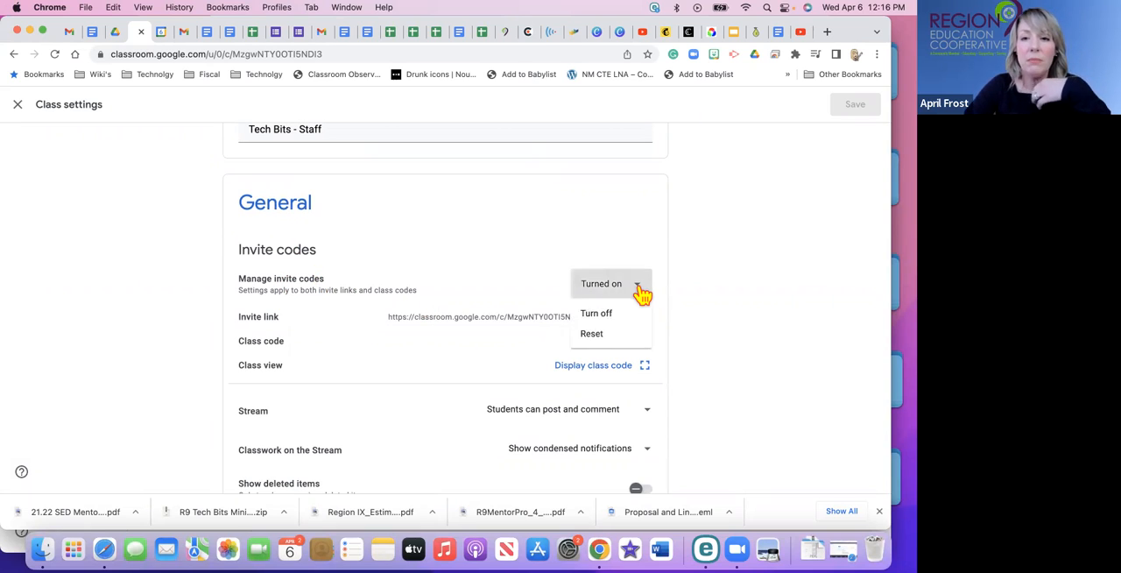
click(699, 275)
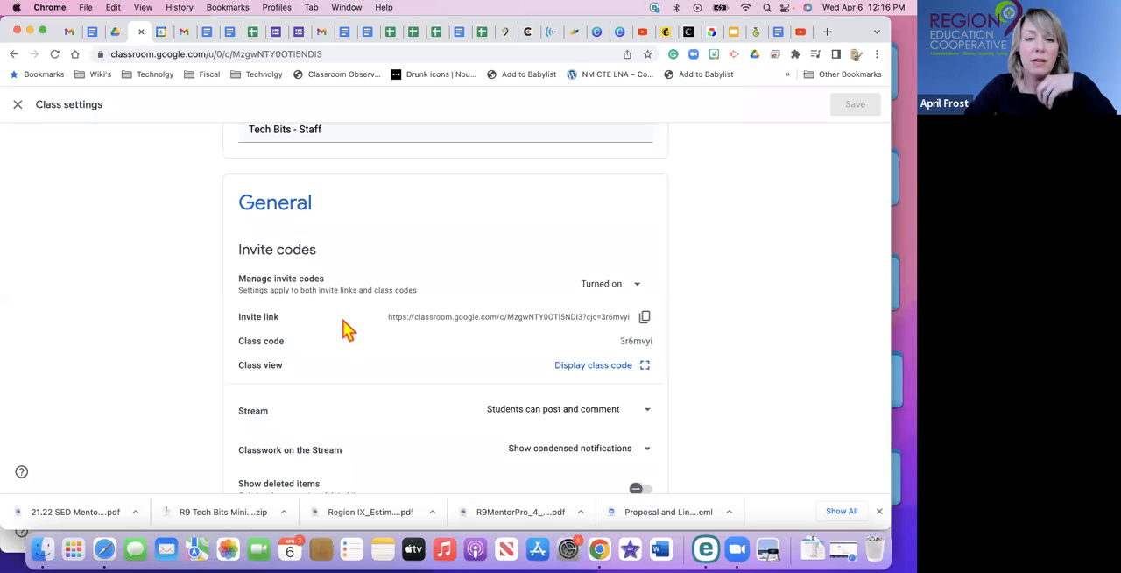
click(592, 371)
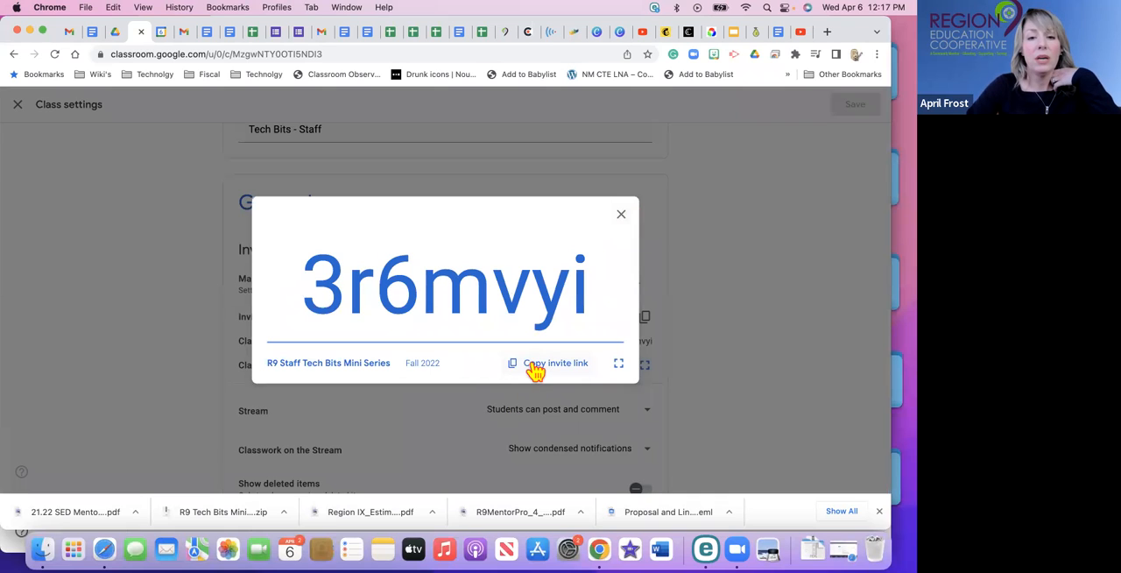
click(623, 216)
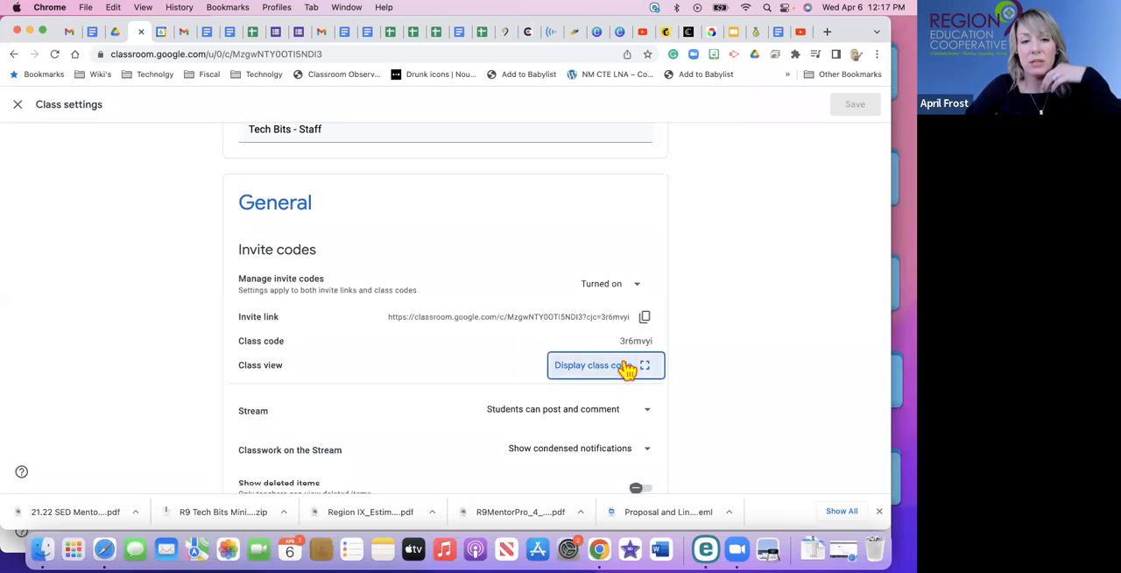
scroll(627, 368, down, 3)
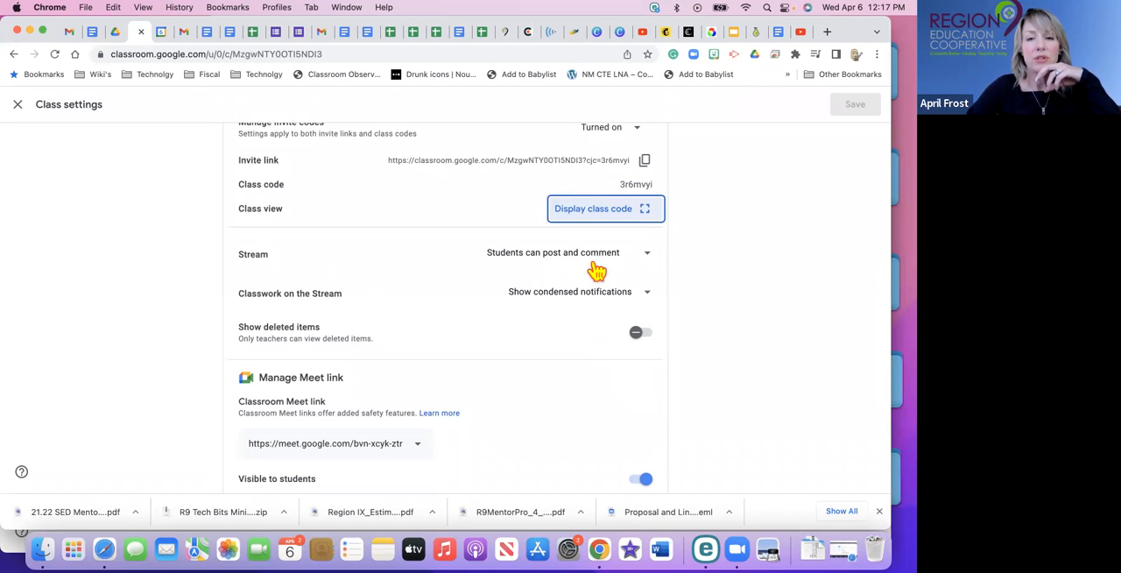
Review the Stream posting permissions, the Classwork on the Stream notification options, and the Meet link's student visibility setting.
click(646, 256)
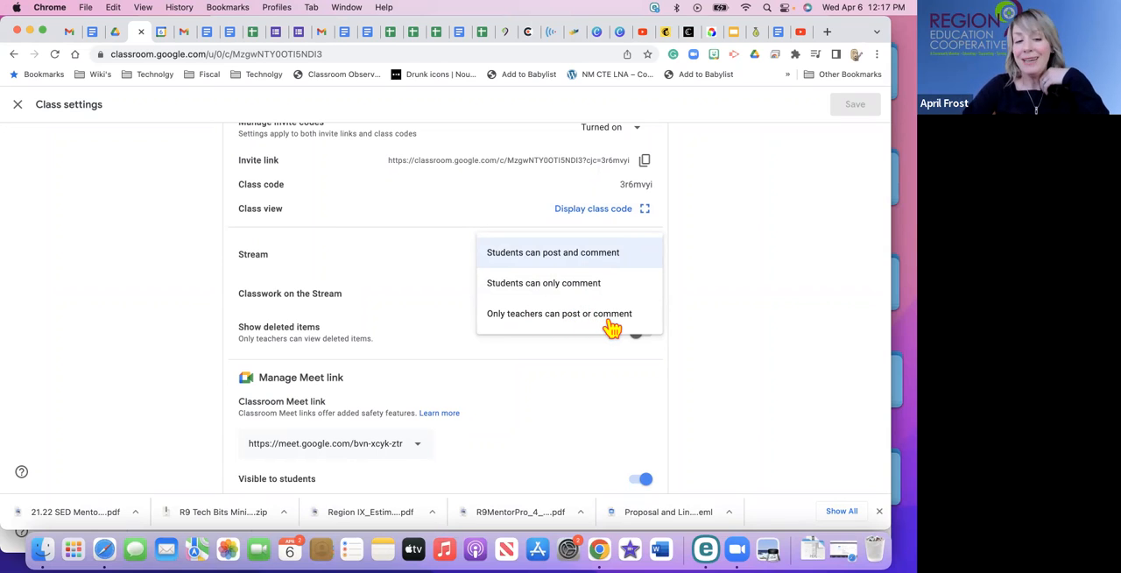
click(706, 319)
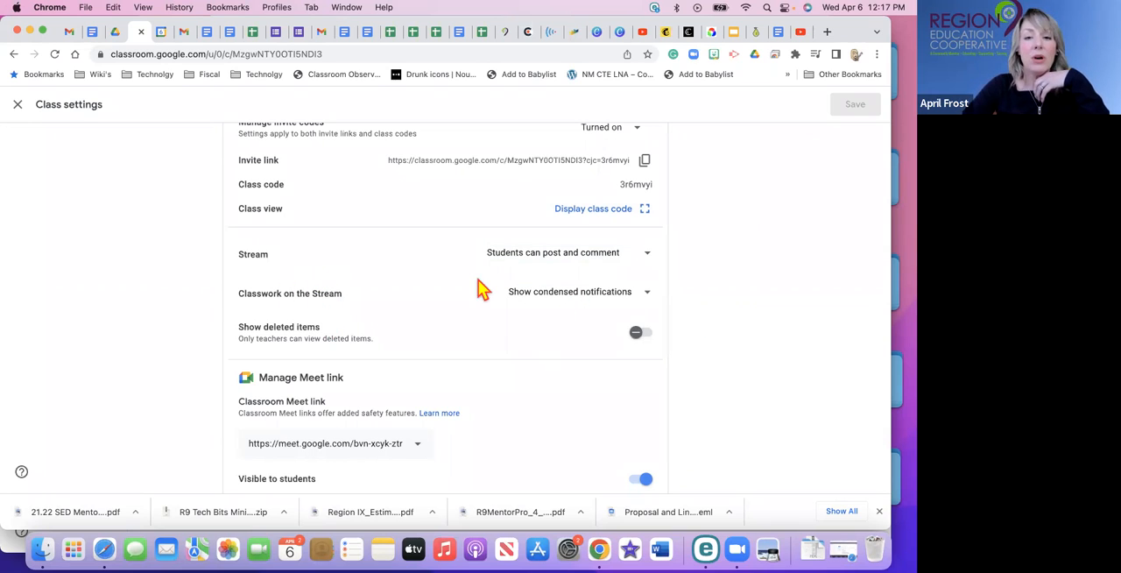
click(648, 295)
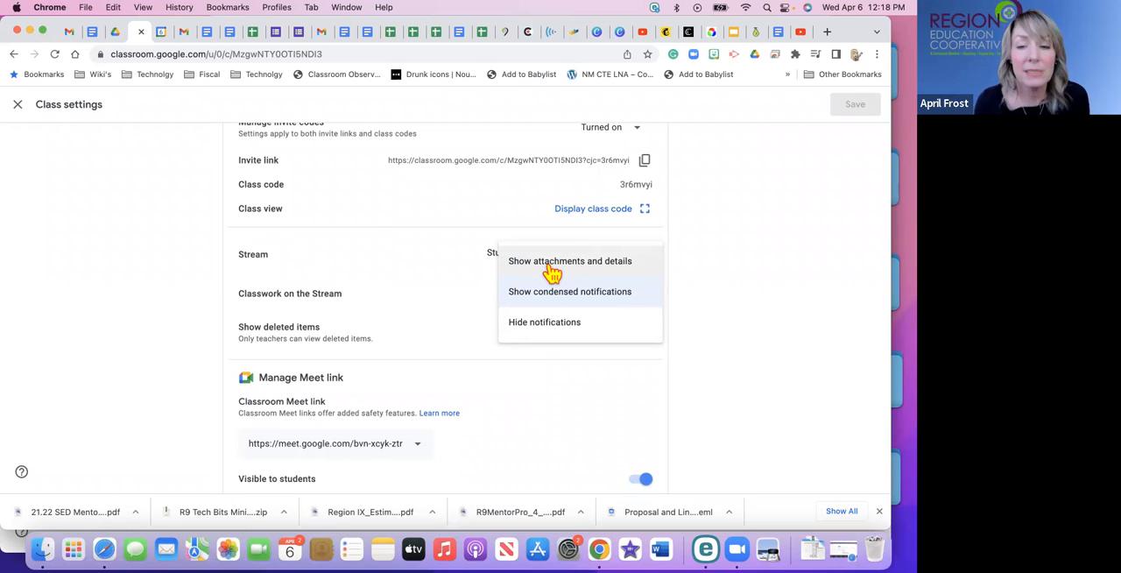
scroll(388, 401, down, 3)
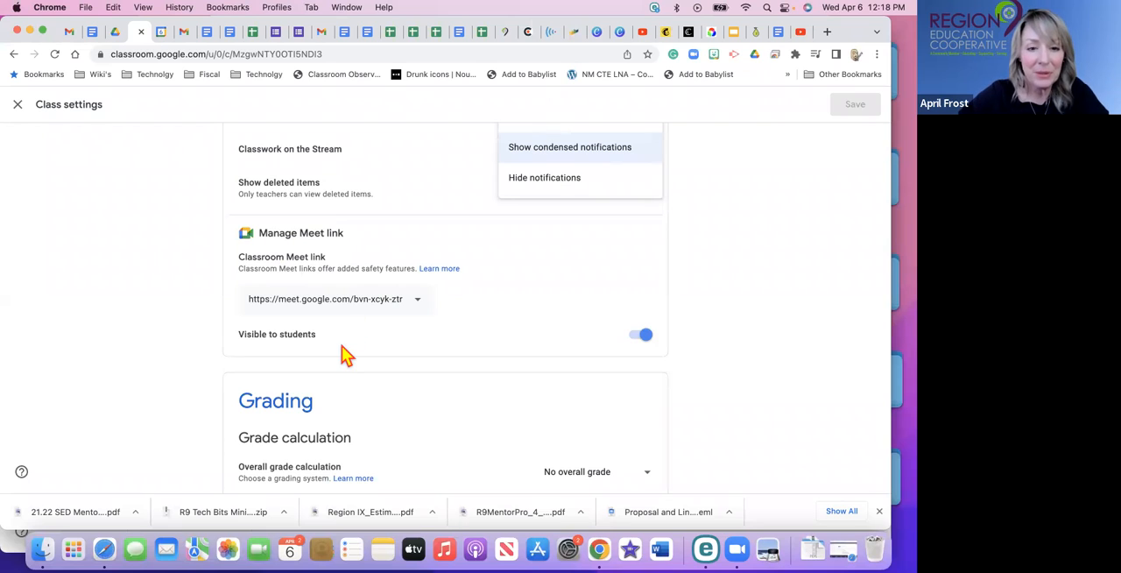
scroll(342, 354, down, 2)
scroll(342, 346, up, 1)
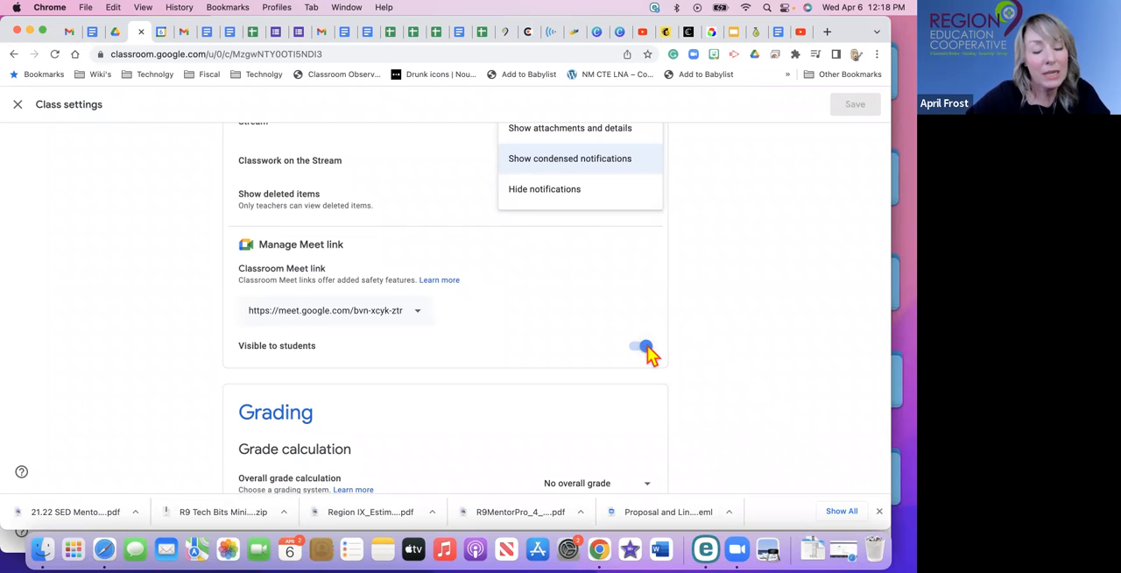
Add grade categories named Quiz and Homework in the Grading section, plus a third blank category row.
scroll(526, 350, down, 3)
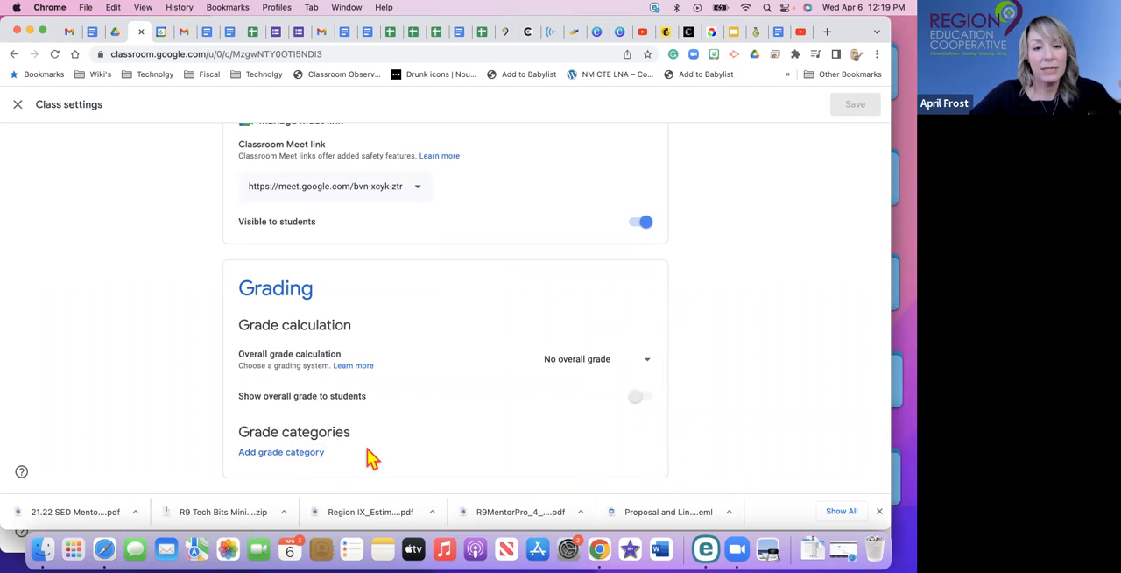
click(303, 452)
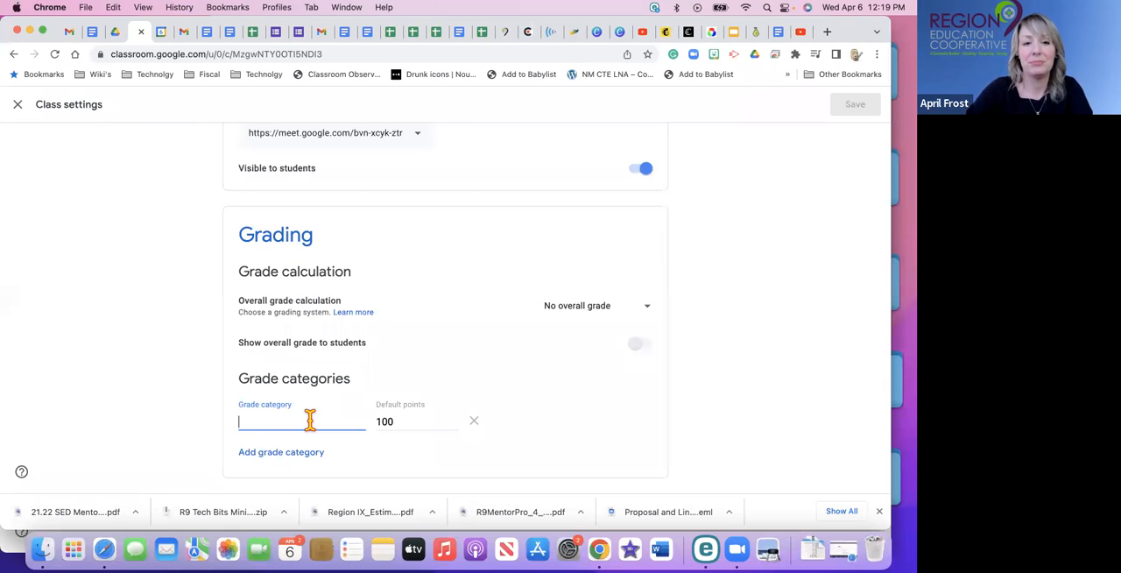
text(Q)
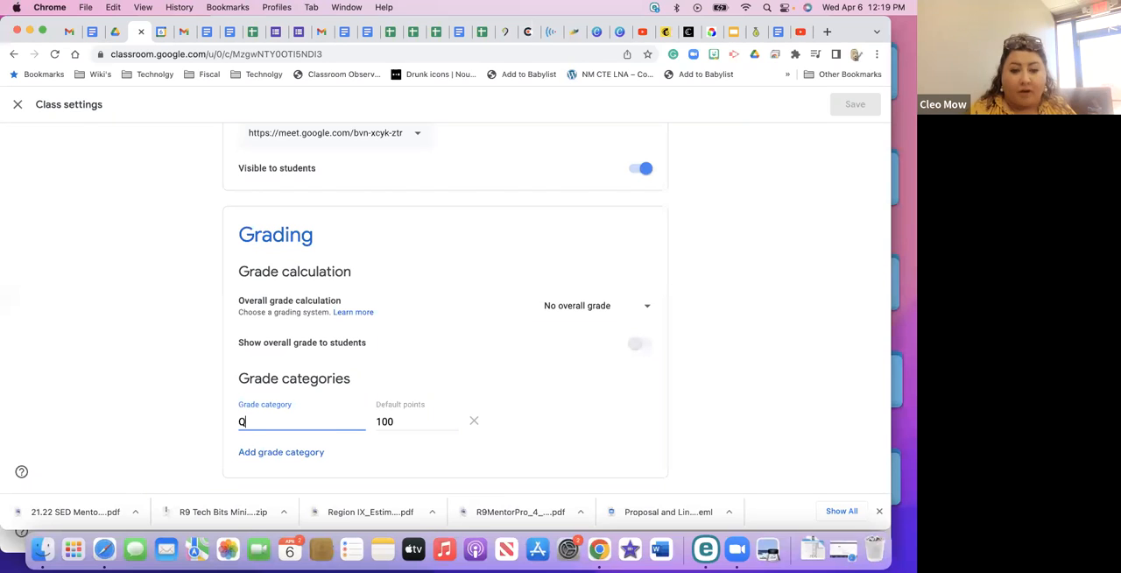
text(uiz)
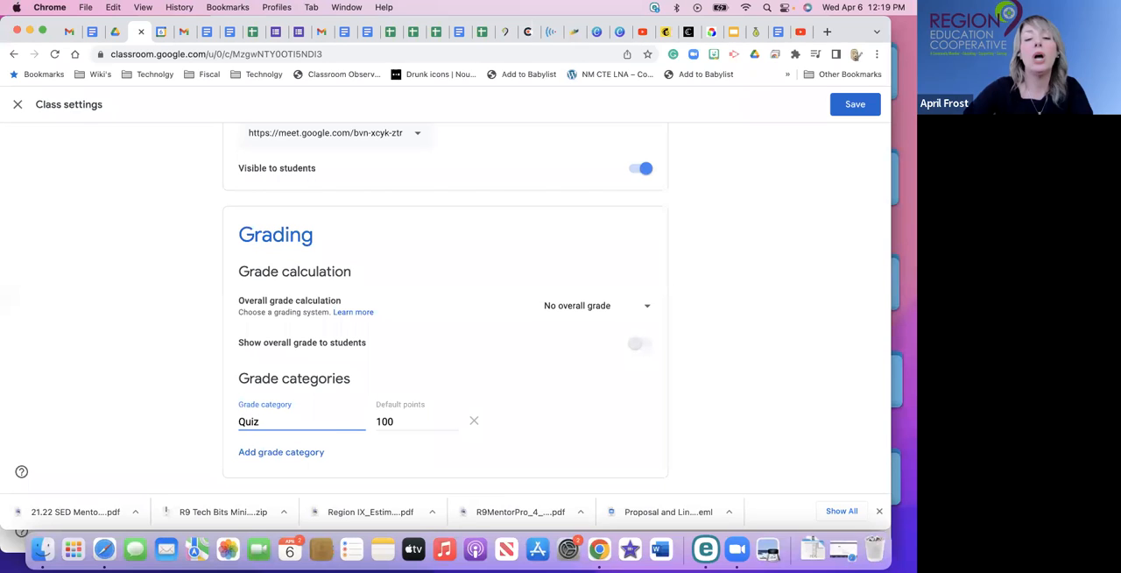
click(262, 452)
text(Homework)
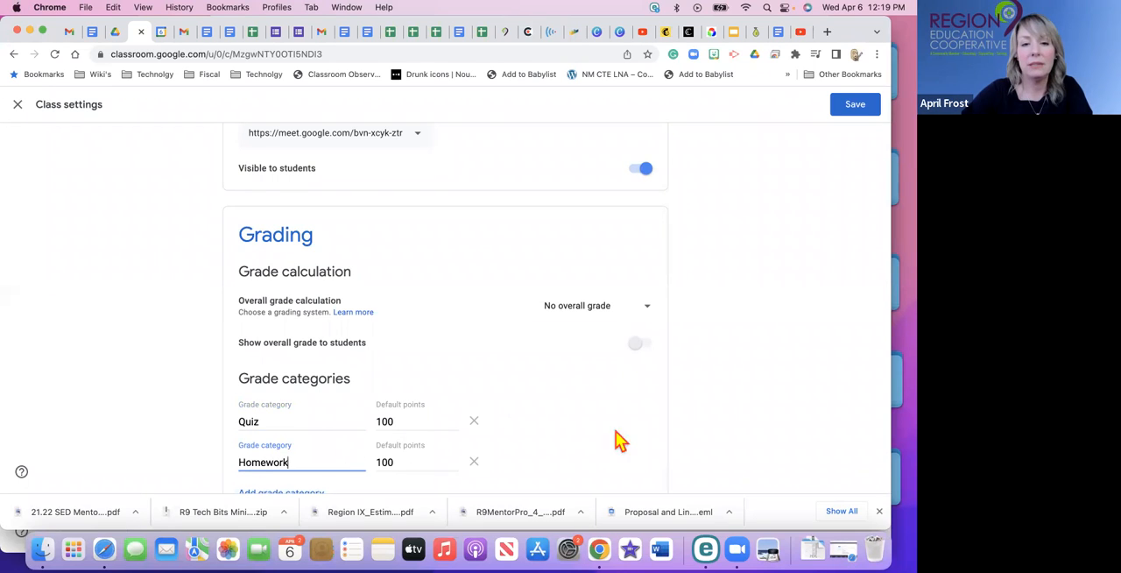
scroll(594, 431, down, 1)
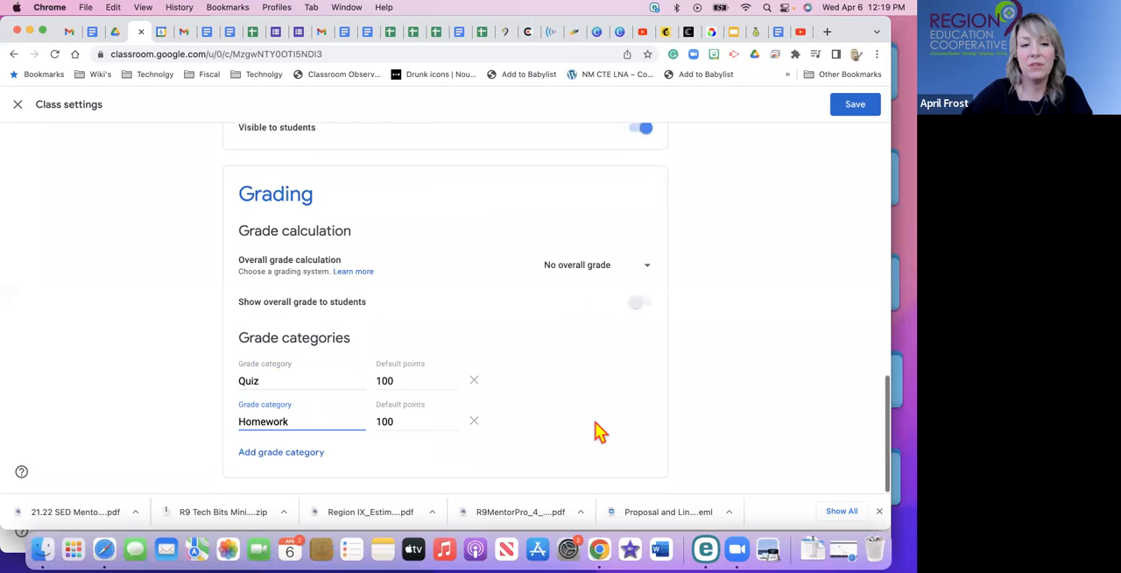
click(304, 453)
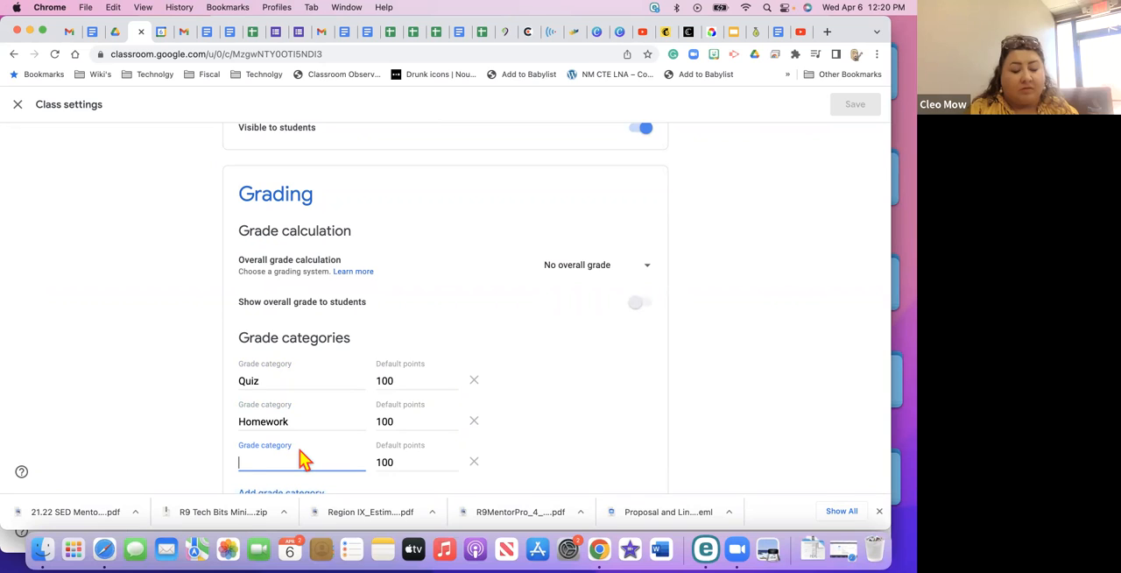
text(Questions)
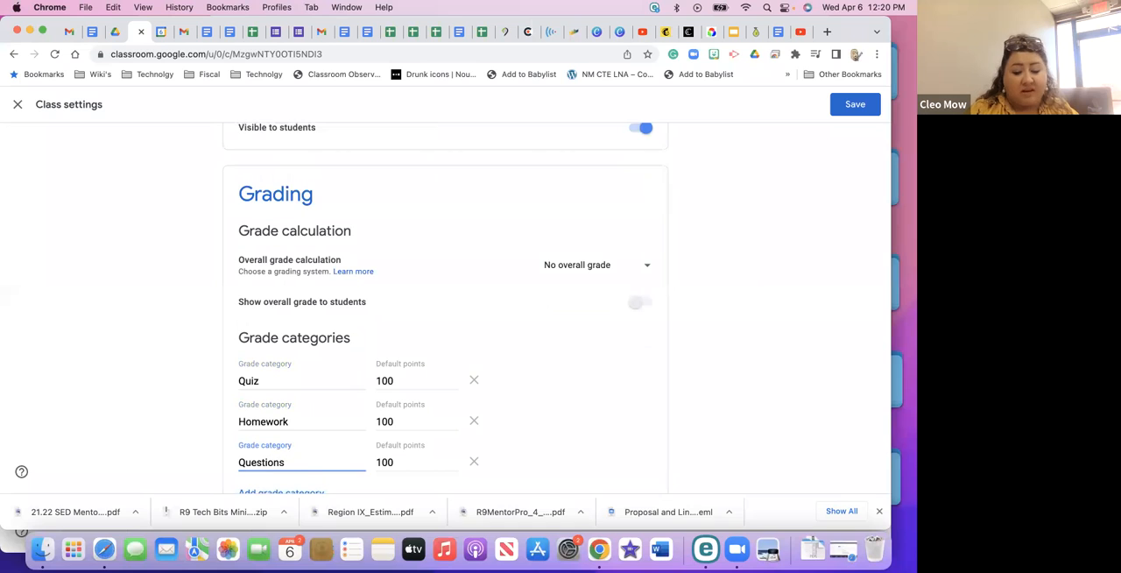
key(BackSpace)
key(BackSpace)
key(BackSpace)
key(BackSpace)
key(BackSpace)
key(BackSpace)
key(BackSpace)
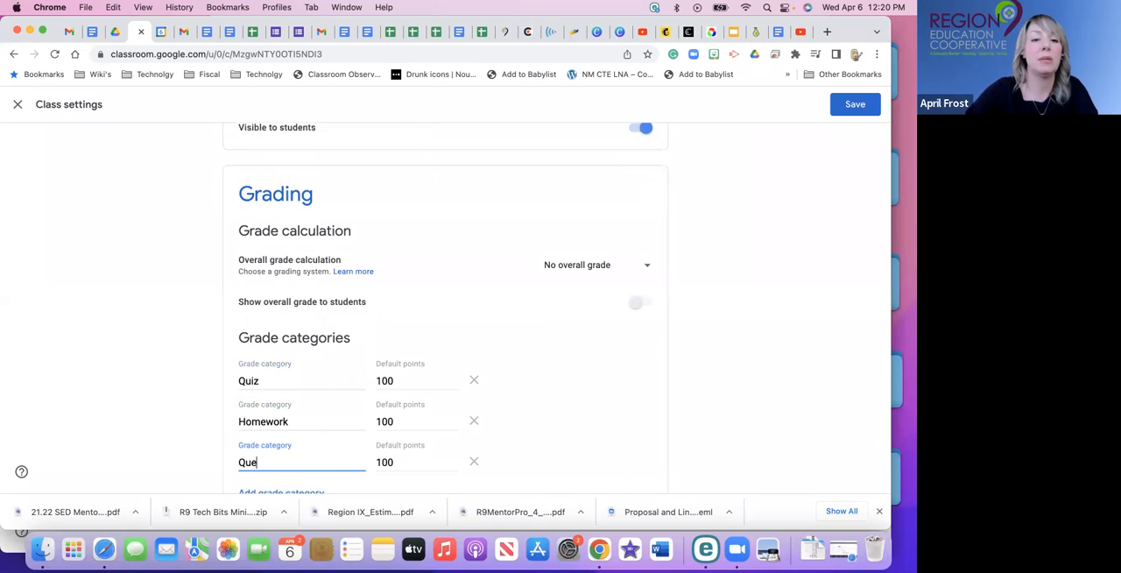
text(IP)
key(BackSpace)
key(BackSpace)
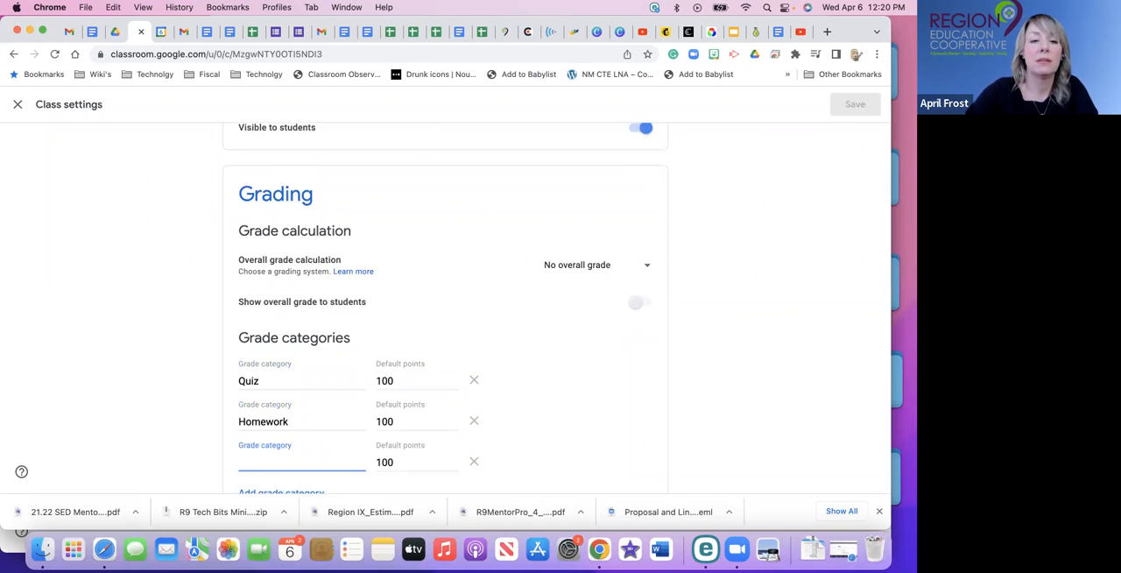
Name the third grade category Participation.
text(Partici)
text(pation)
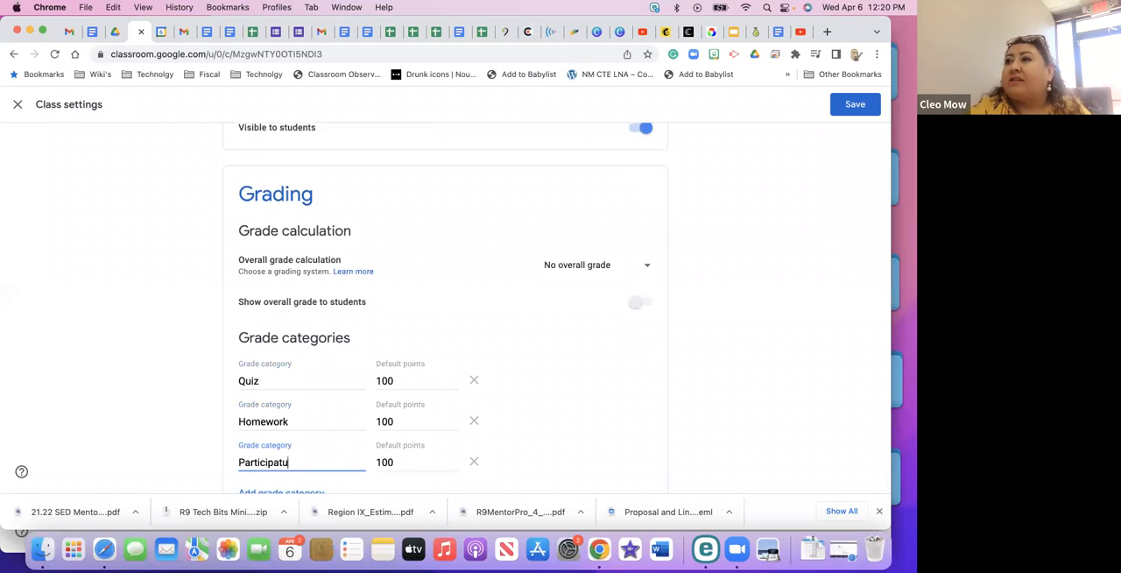
key(BackSpace)
key(BackSpace)
key(BackSpace)
text(ion)
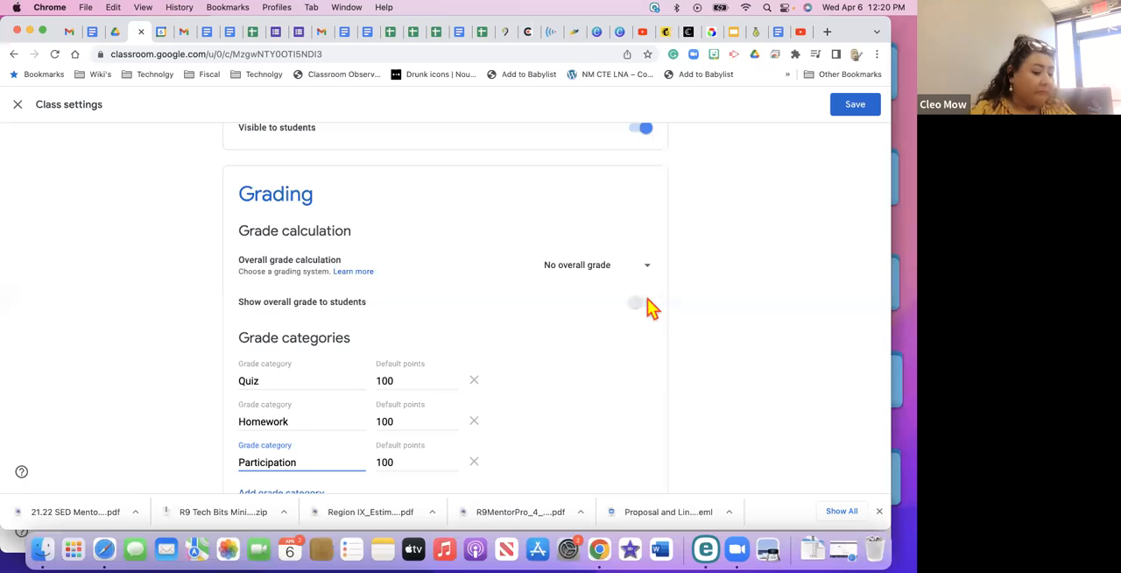
scroll(589, 397, down, 1)
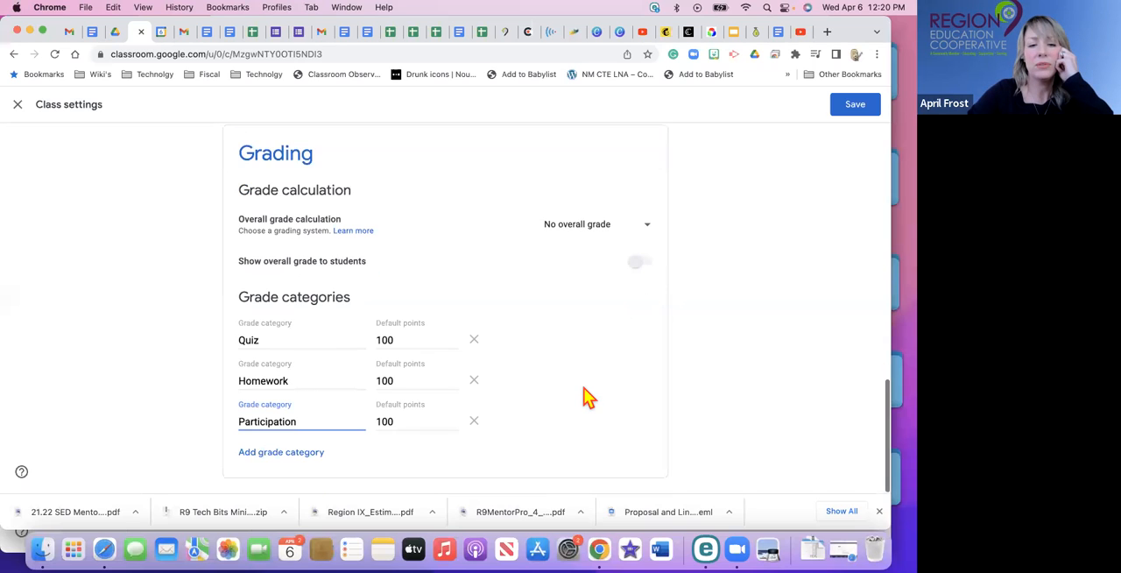
scroll(589, 397, up, 2)
scroll(588, 396, down, 2)
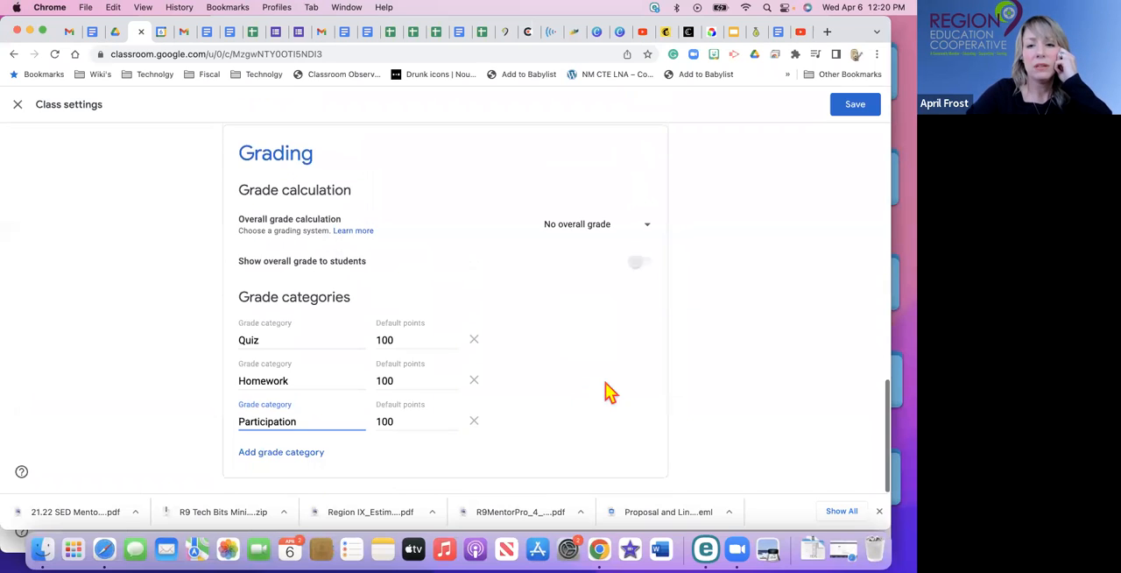
click(746, 362)
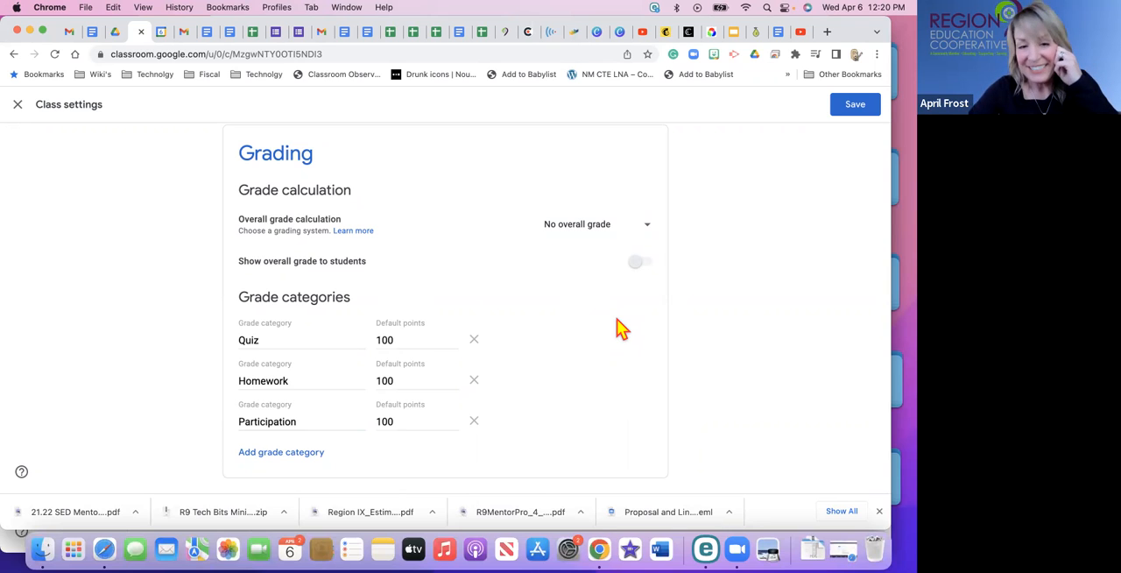
Save the class settings with the added grade categories and return to the class stream.
scroll(622, 328, up, 5)
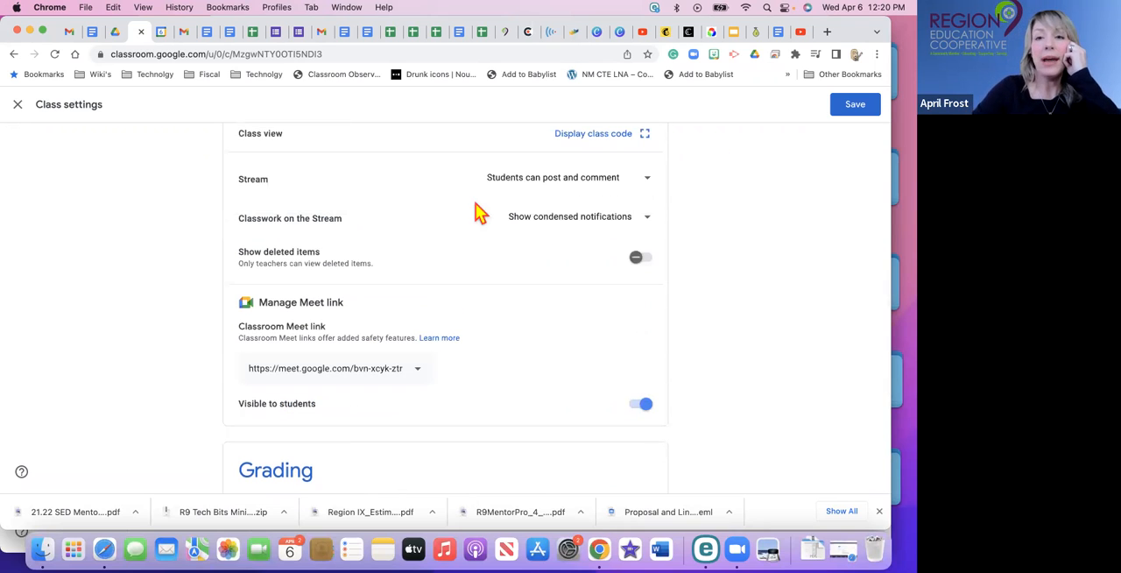
scroll(430, 338, up, 5)
click(861, 106)
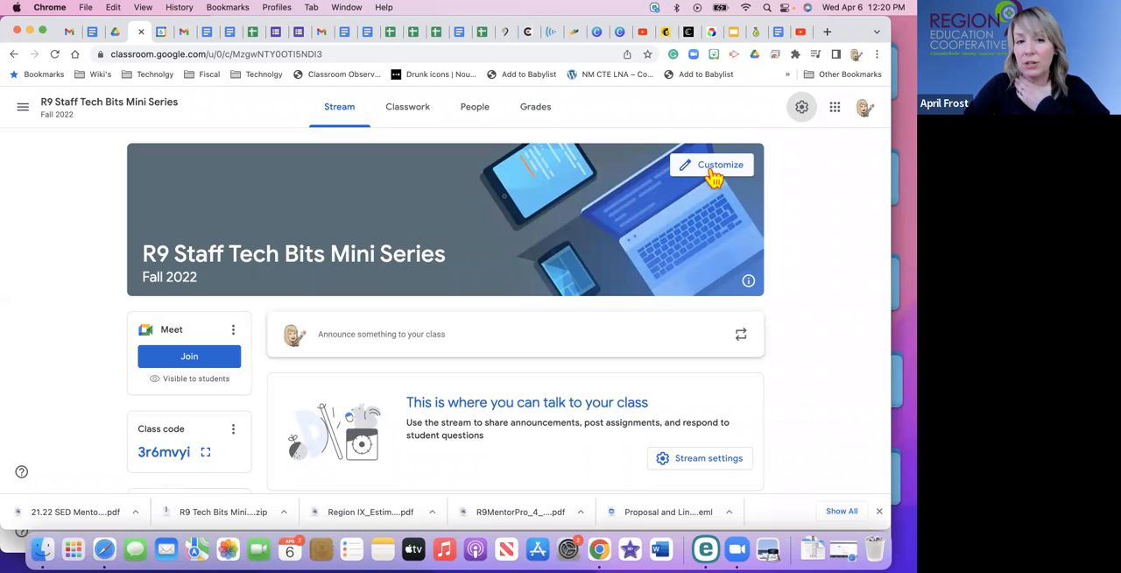
Open the appearance customization for the class and bring up the photo upload for the stream header image.
click(714, 175)
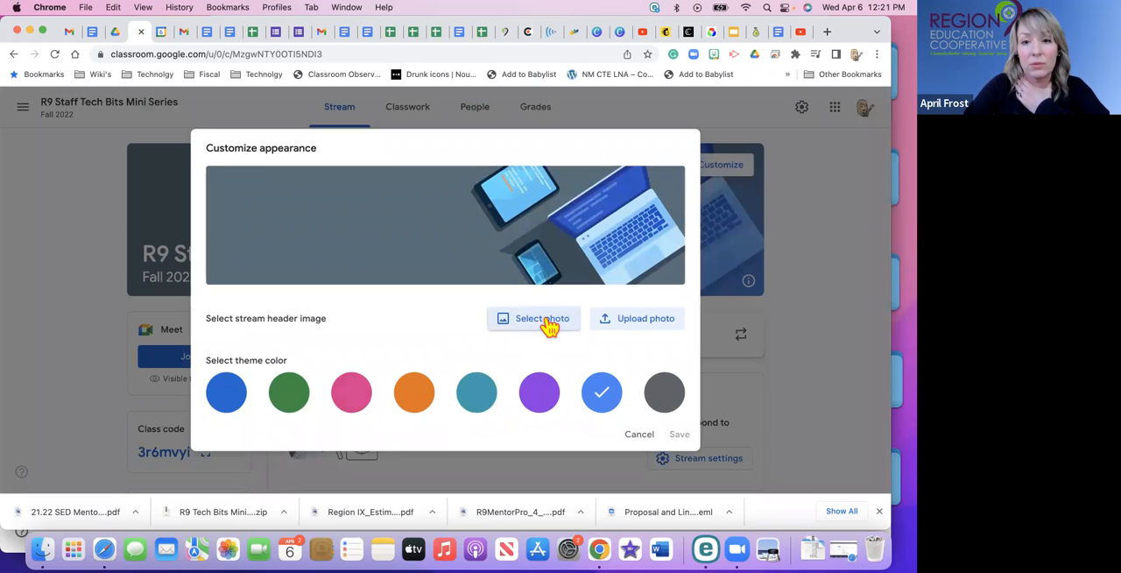
click(653, 321)
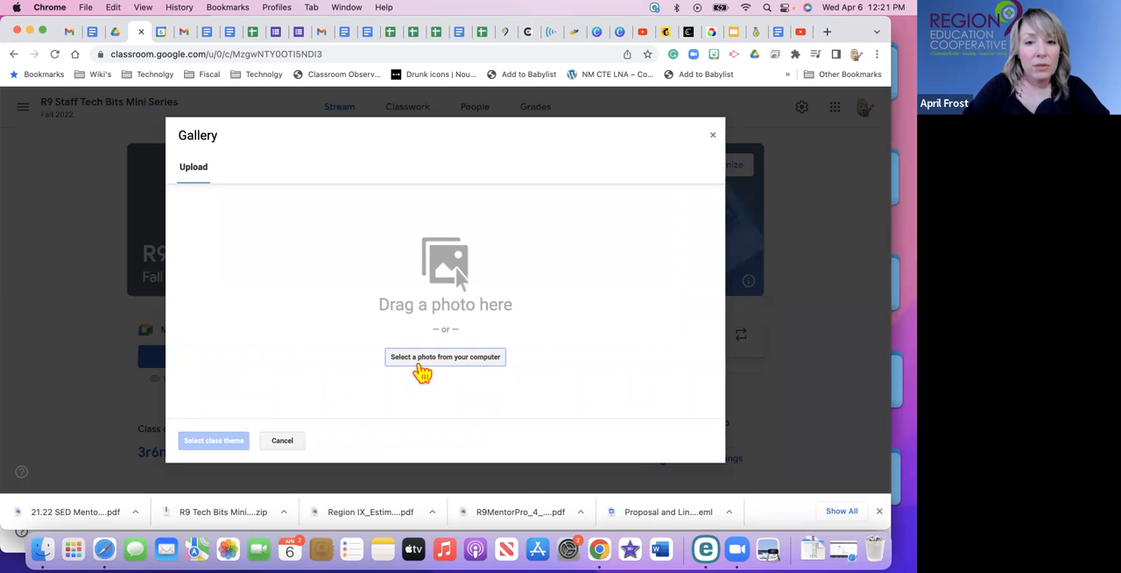
click(281, 443)
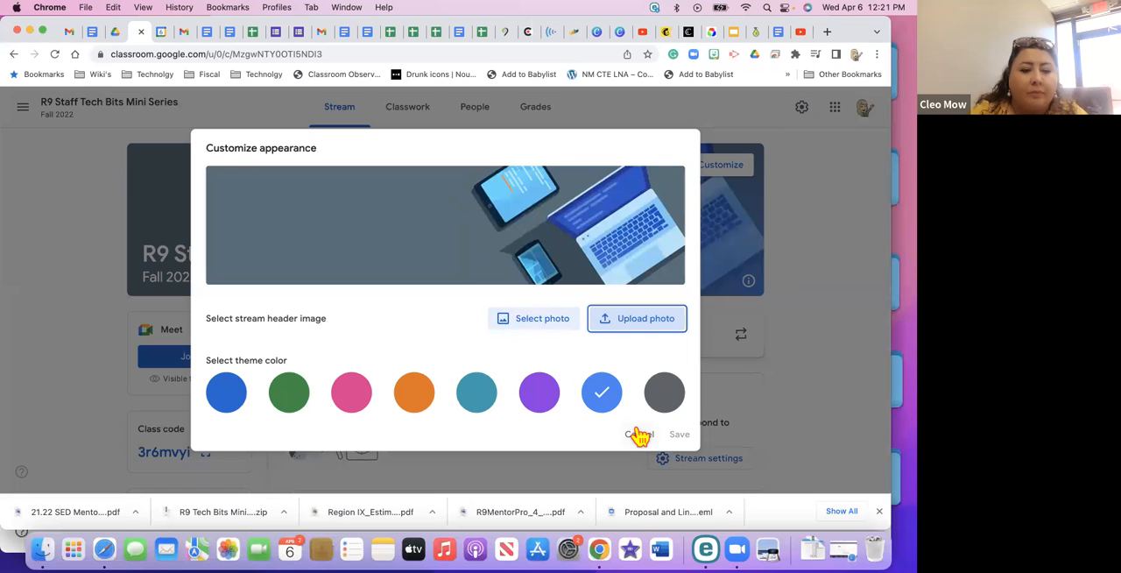
click(633, 322)
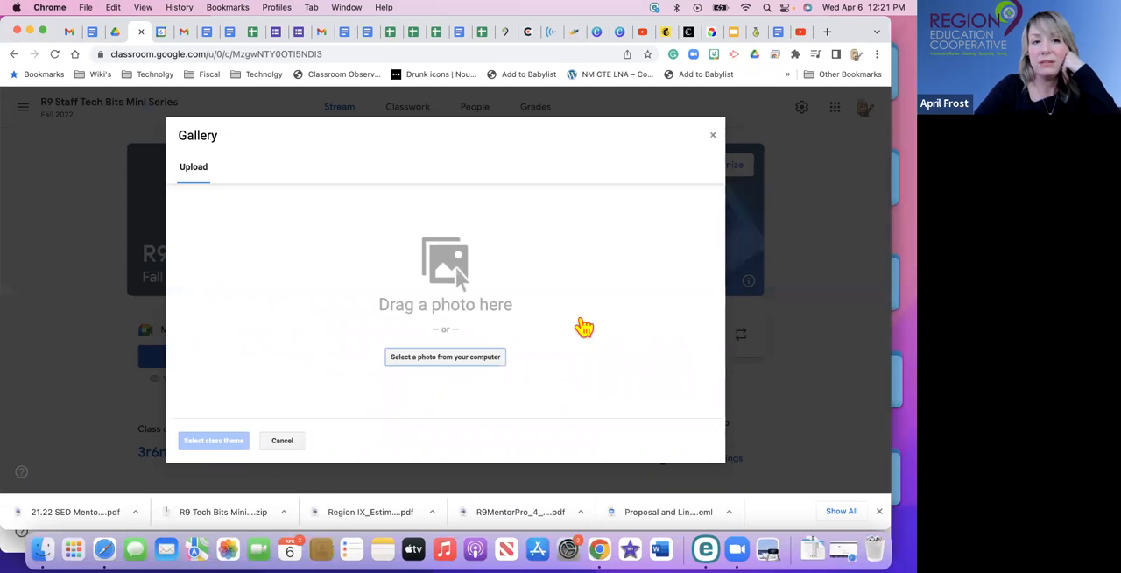
click(192, 170)
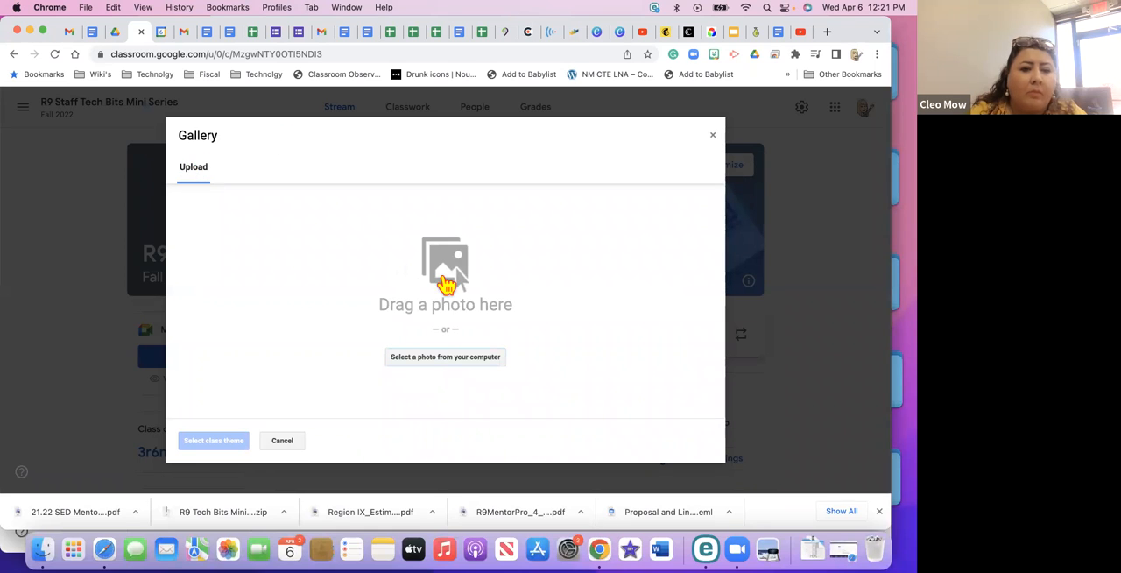
Try to upload R9 Tech Bits Mini- Banner (16).png from Downloads as the stream header image.
click(428, 361)
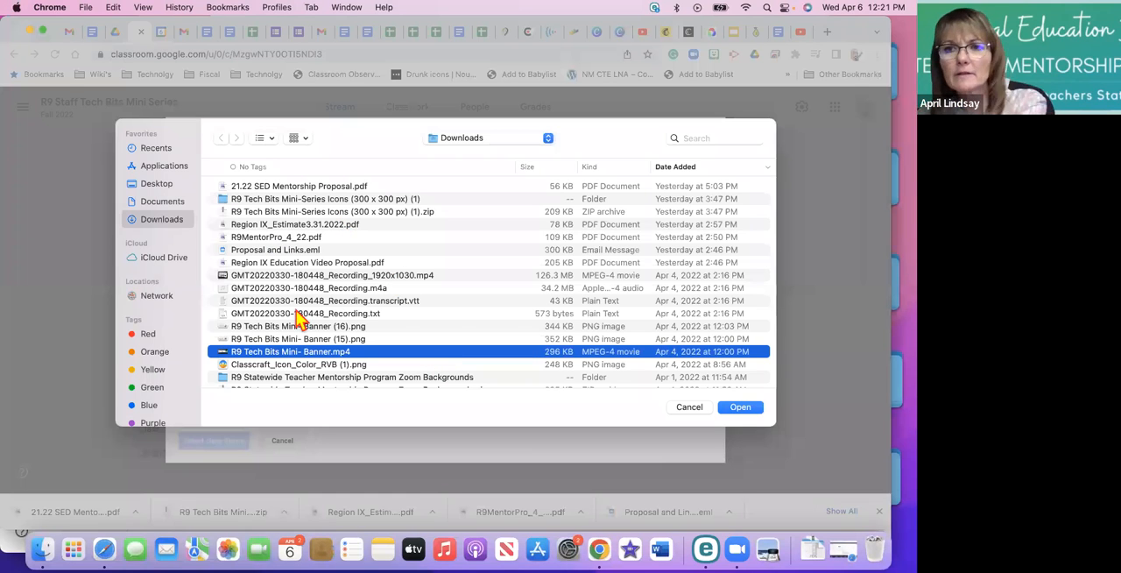
scroll(283, 270, down, 3)
click(280, 259)
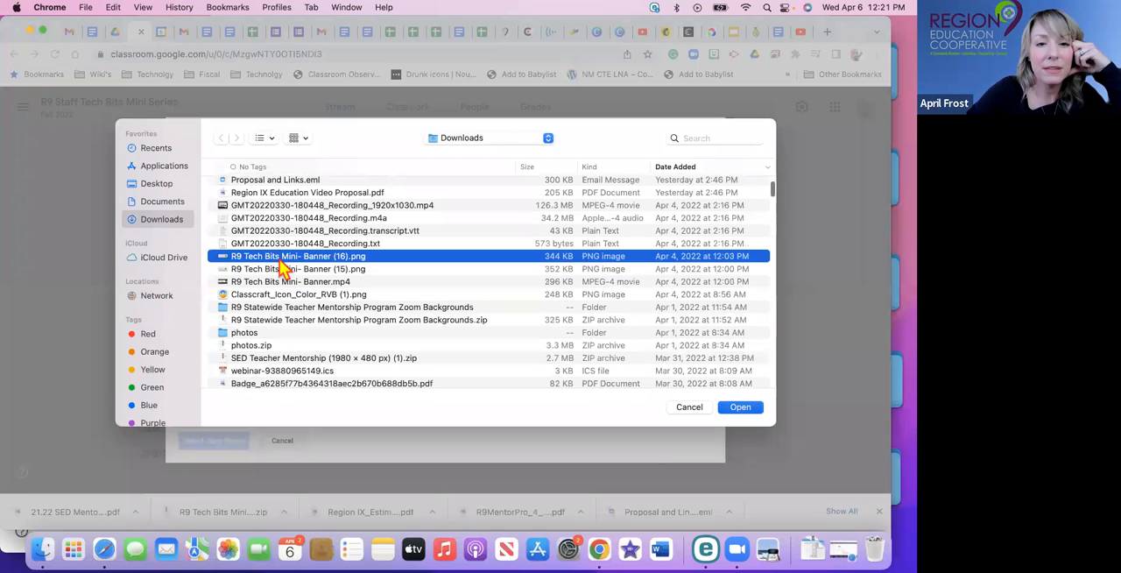
double_click(281, 259)
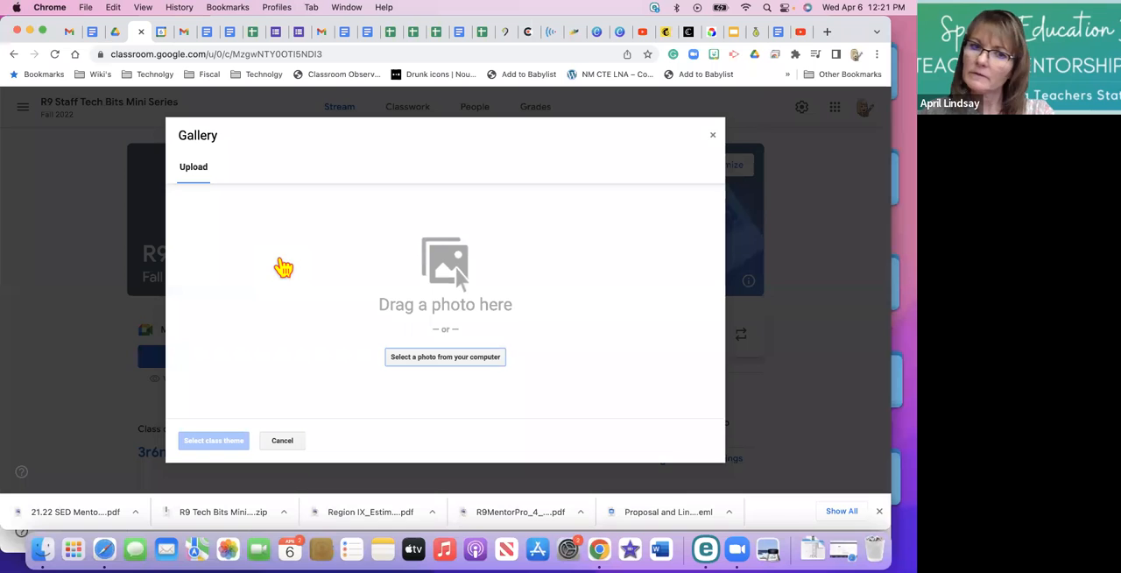
click(283, 267)
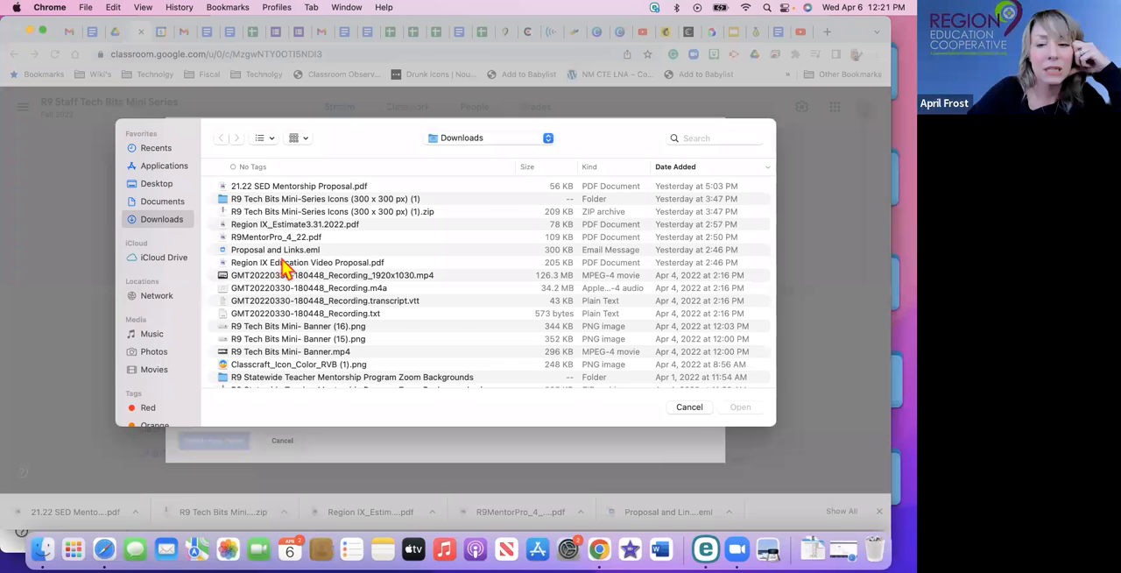
click(692, 410)
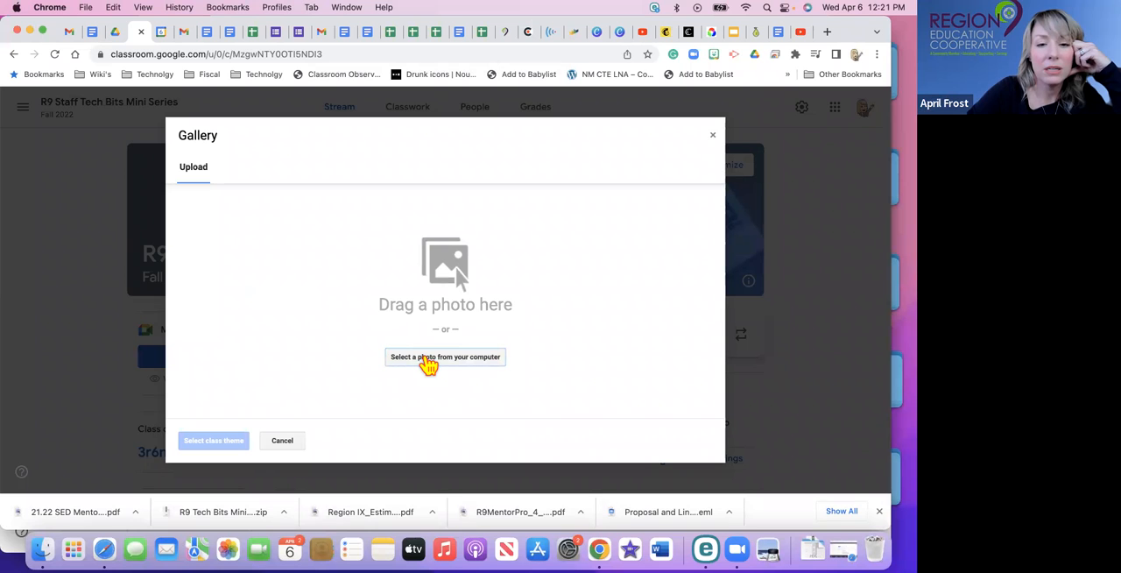
Upload R9 Tech Bits Mini- Banner (16).png from Downloads for the stream header image.
click(429, 358)
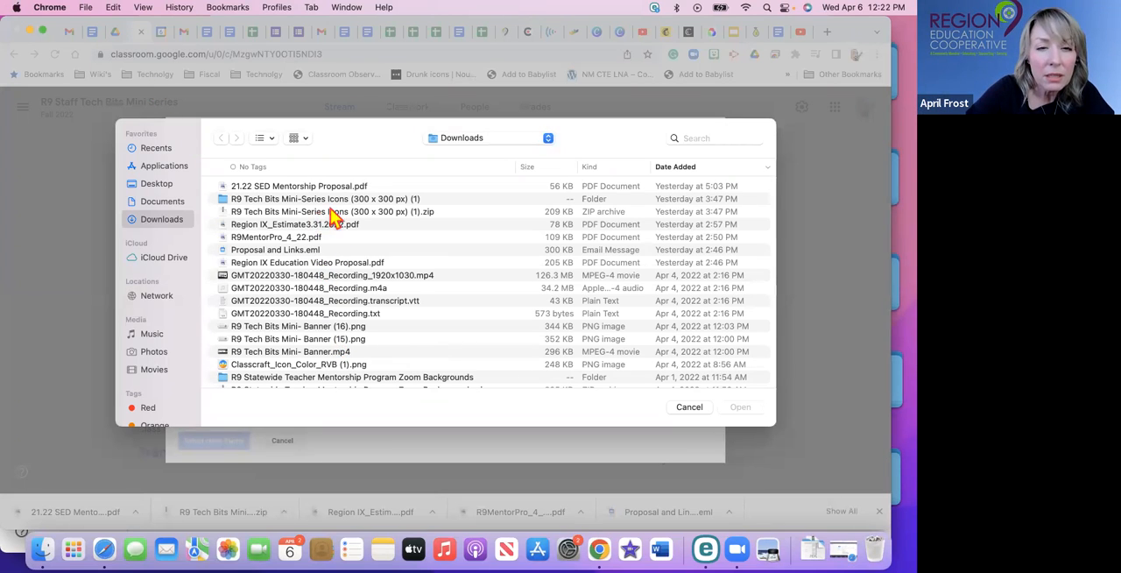
scroll(326, 263, up, 5)
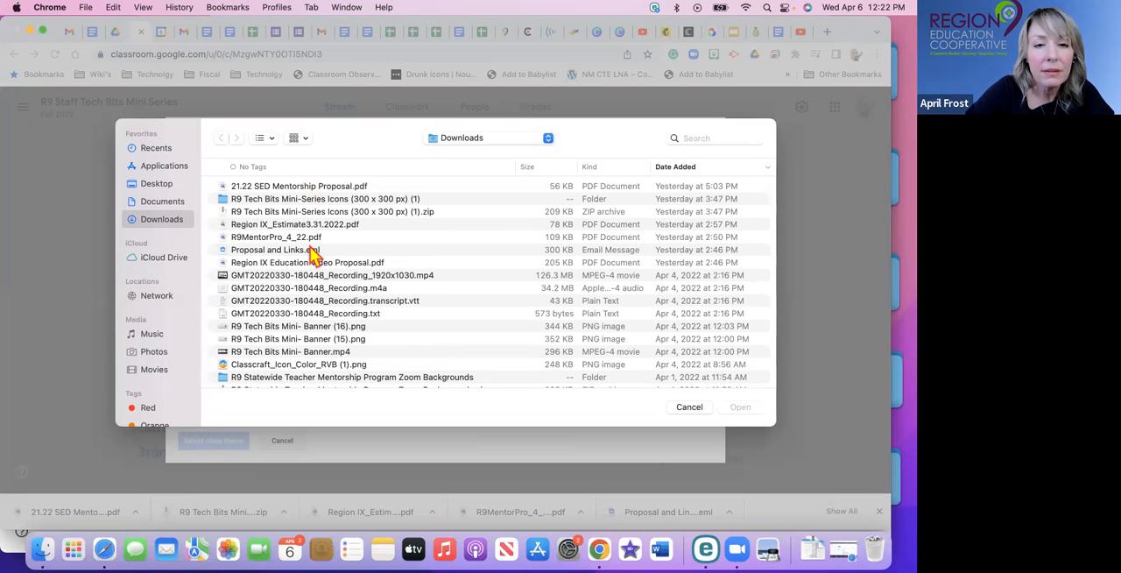
scroll(312, 263, down, 3)
drag(311, 268, 421, 458)
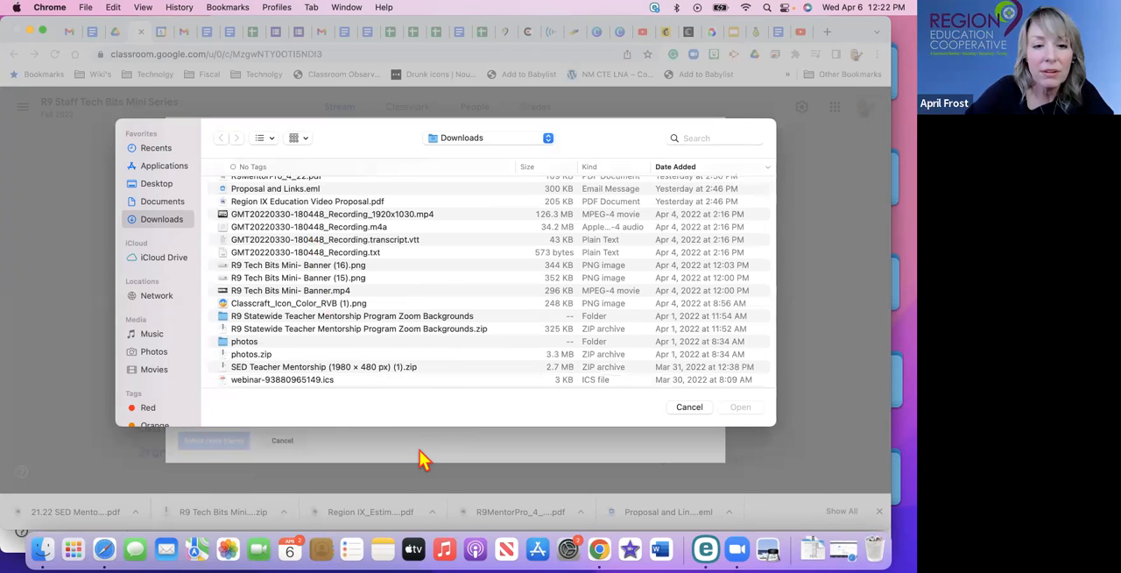
click(689, 408)
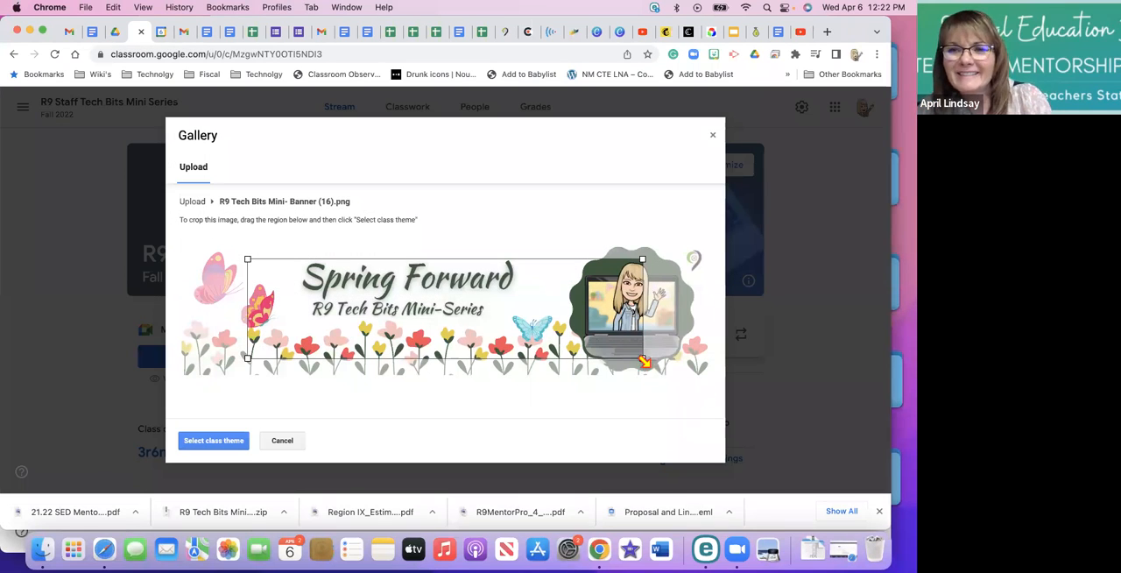
Enlarge the crop region to the banner's lower-right corner and apply the cropped image as the class theme.
drag(645, 361, 724, 380)
drag(240, 375, 114, 322)
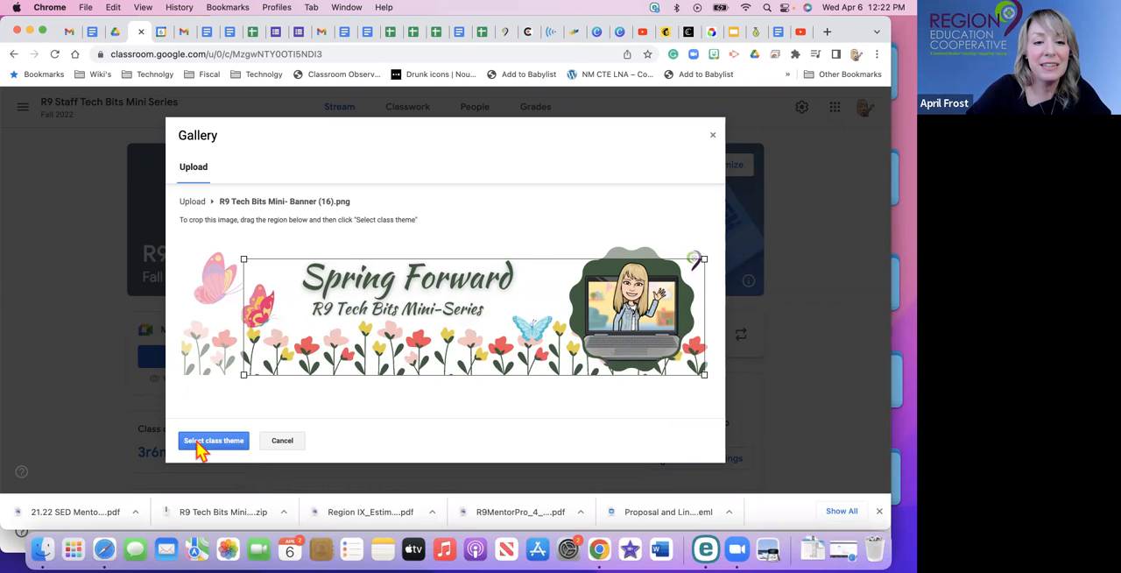
right_click(200, 450)
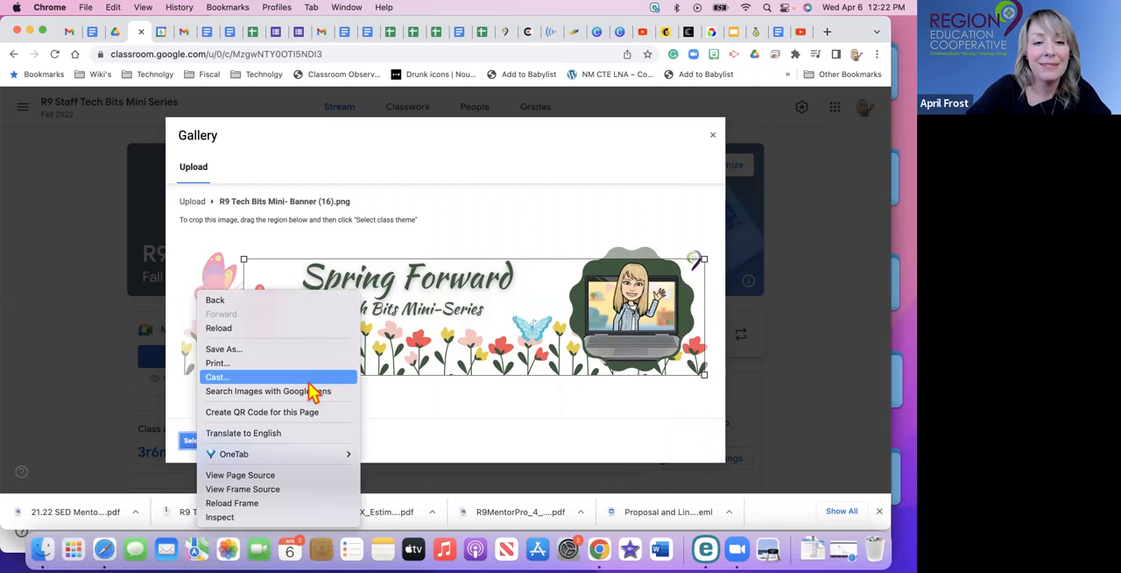
click(455, 423)
click(201, 449)
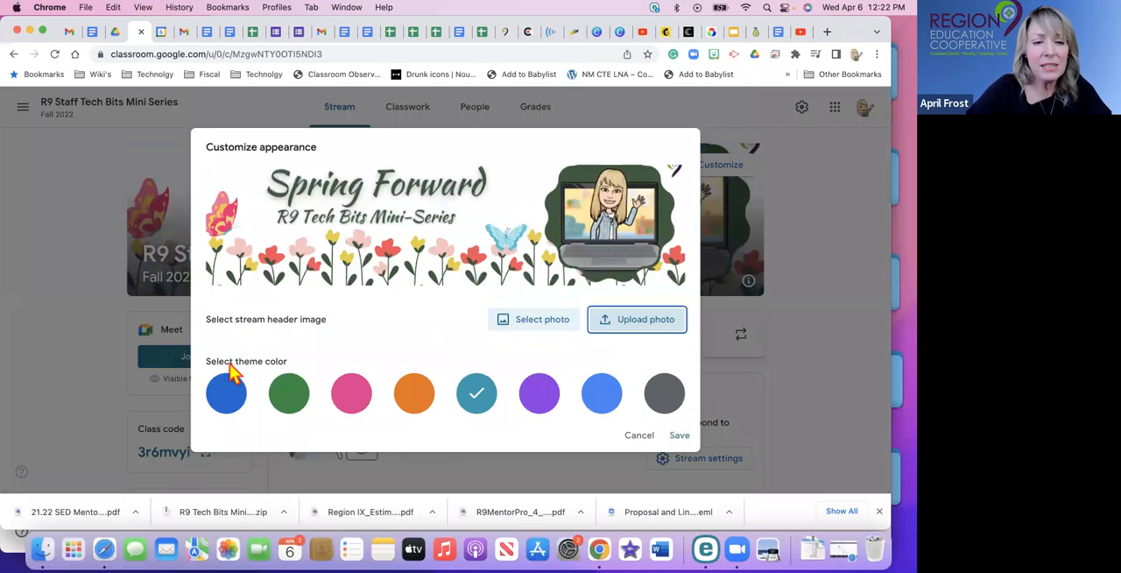
Set the class theme color to green and save the customized appearance.
click(301, 393)
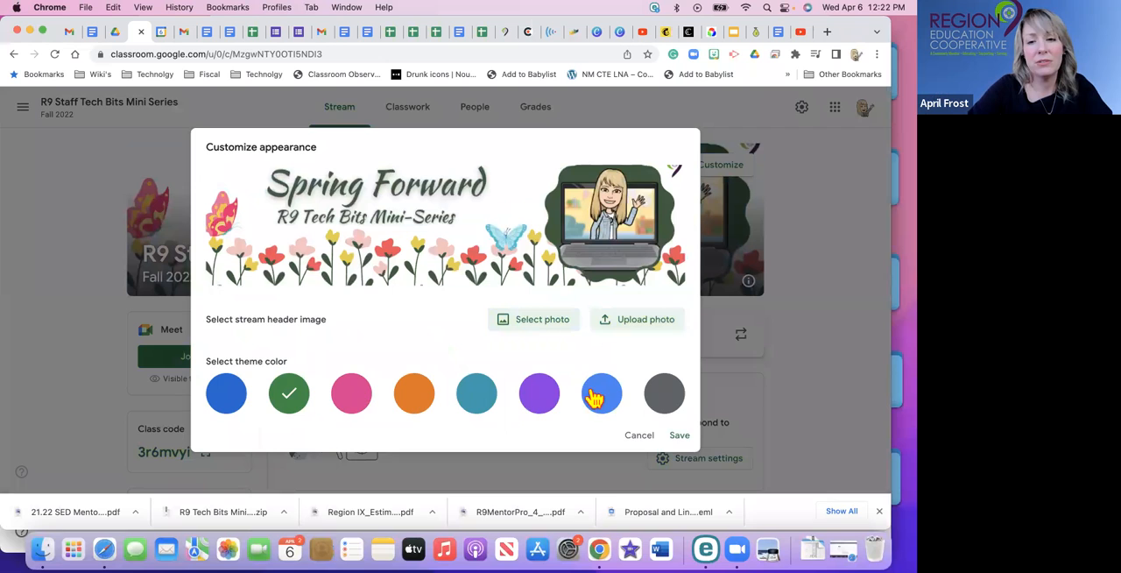
click(677, 436)
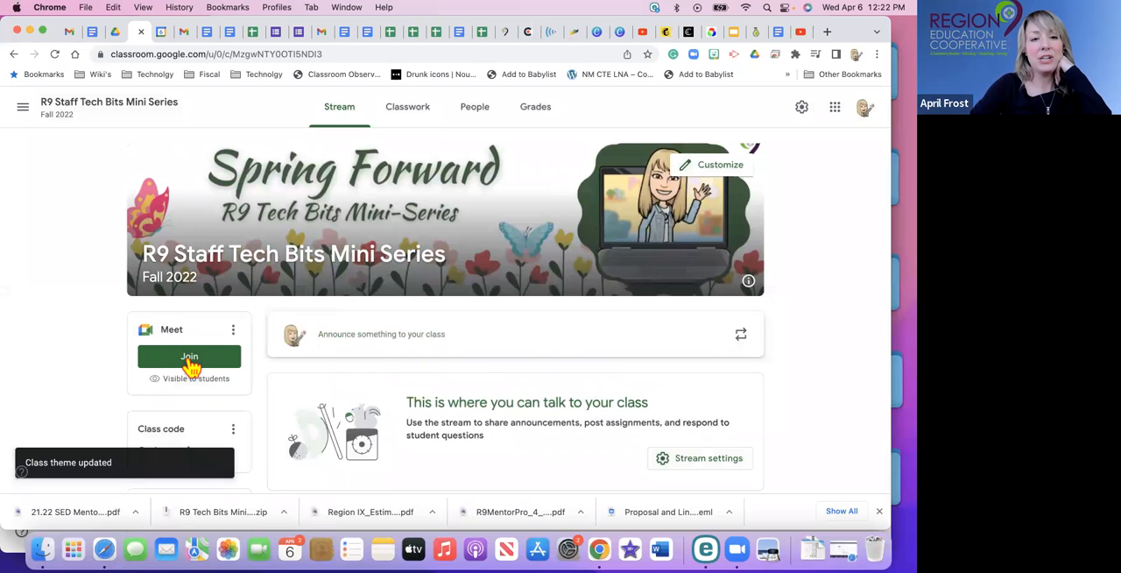
Look over the class stream page and go to the Classwork page.
scroll(442, 419, down, 5)
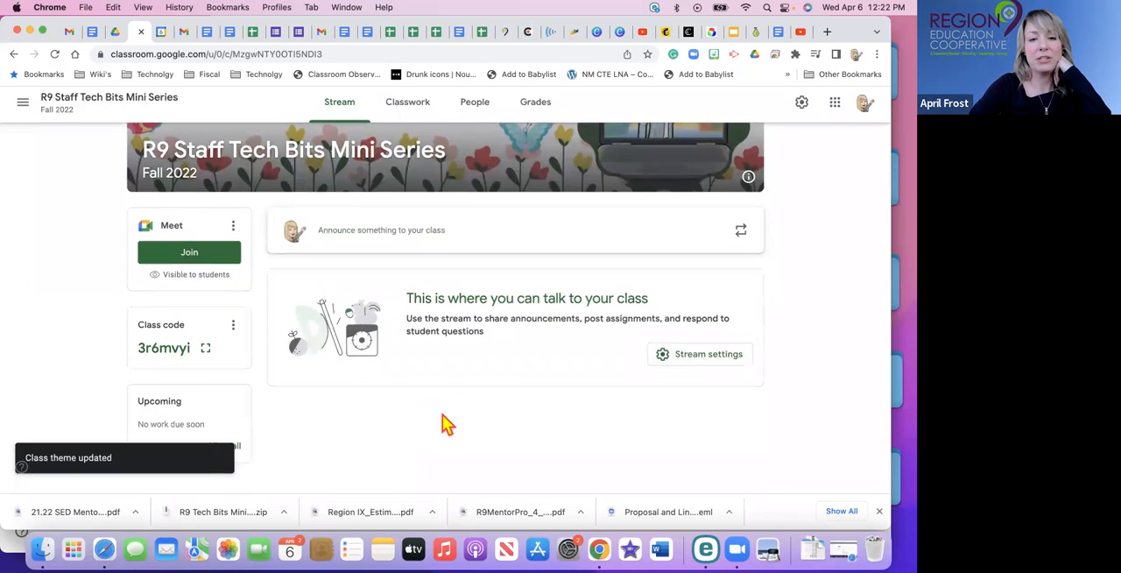
scroll(443, 414, up, 5)
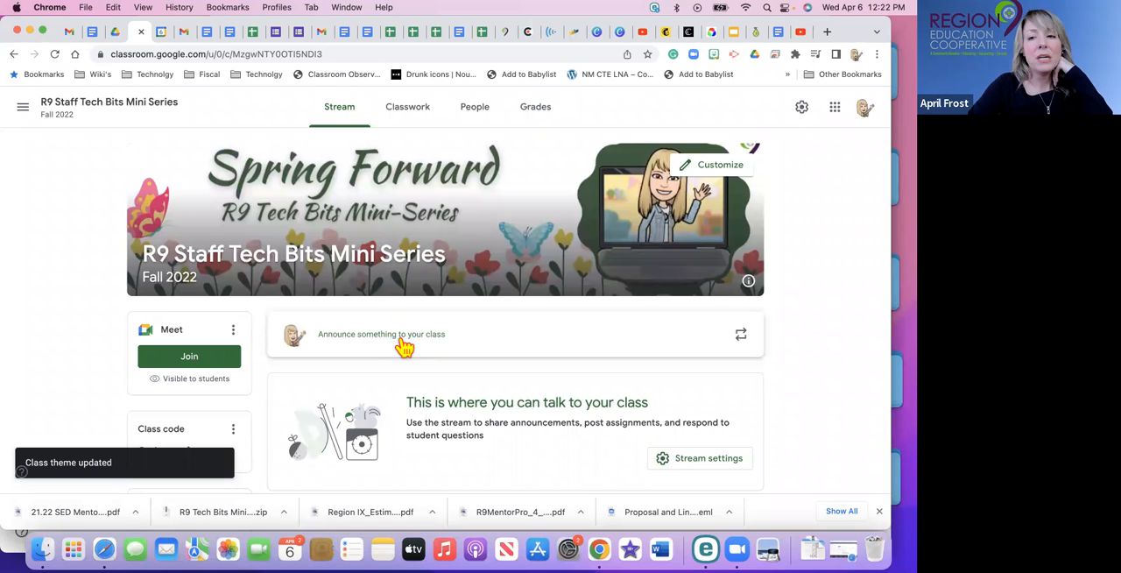
scroll(333, 399, down, 2)
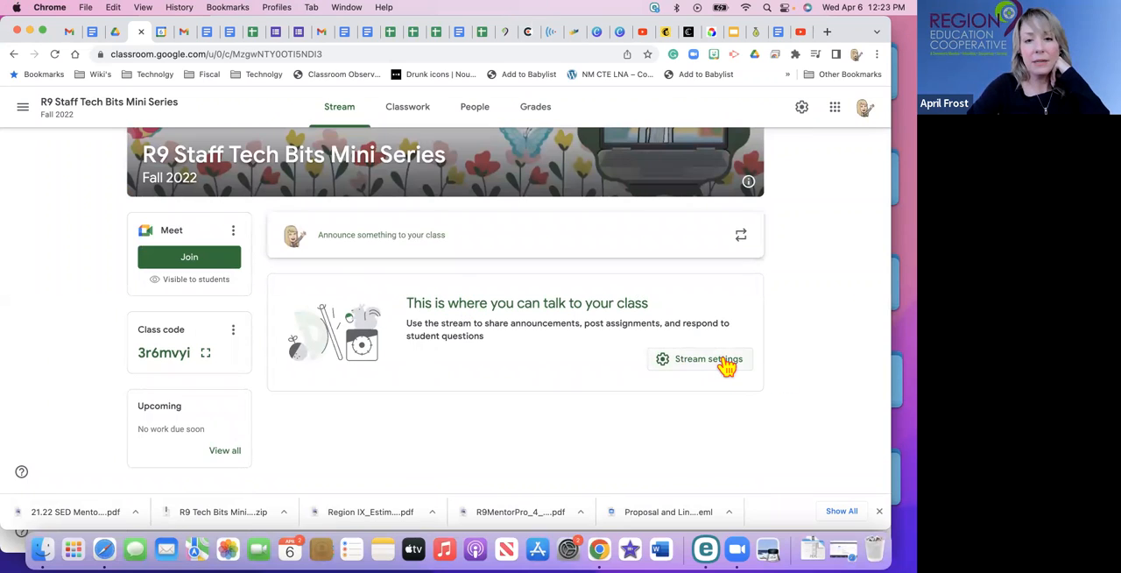
scroll(513, 375, up, 3)
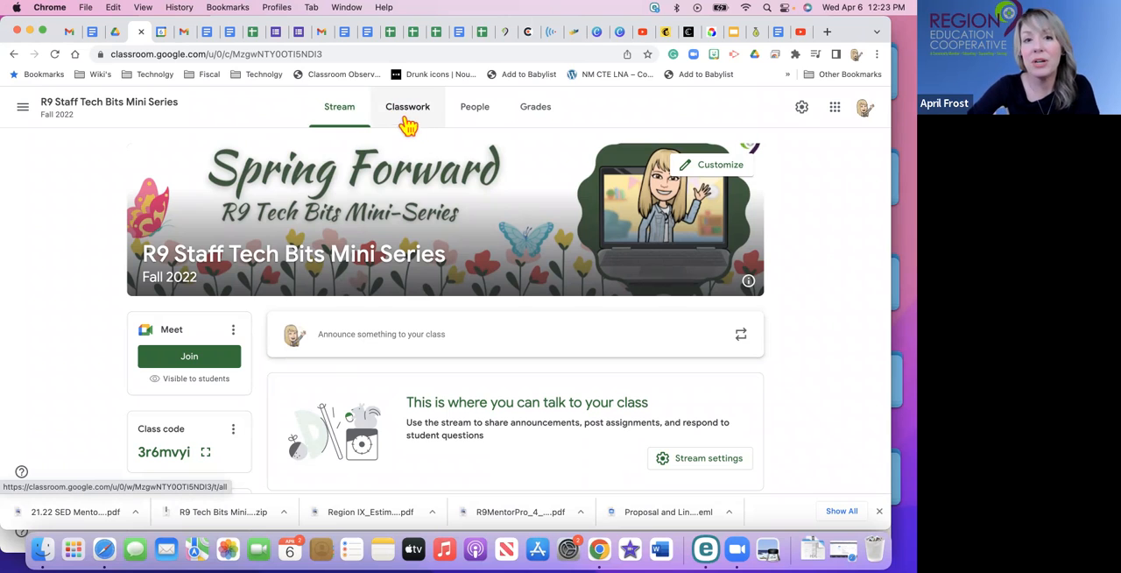
click(405, 112)
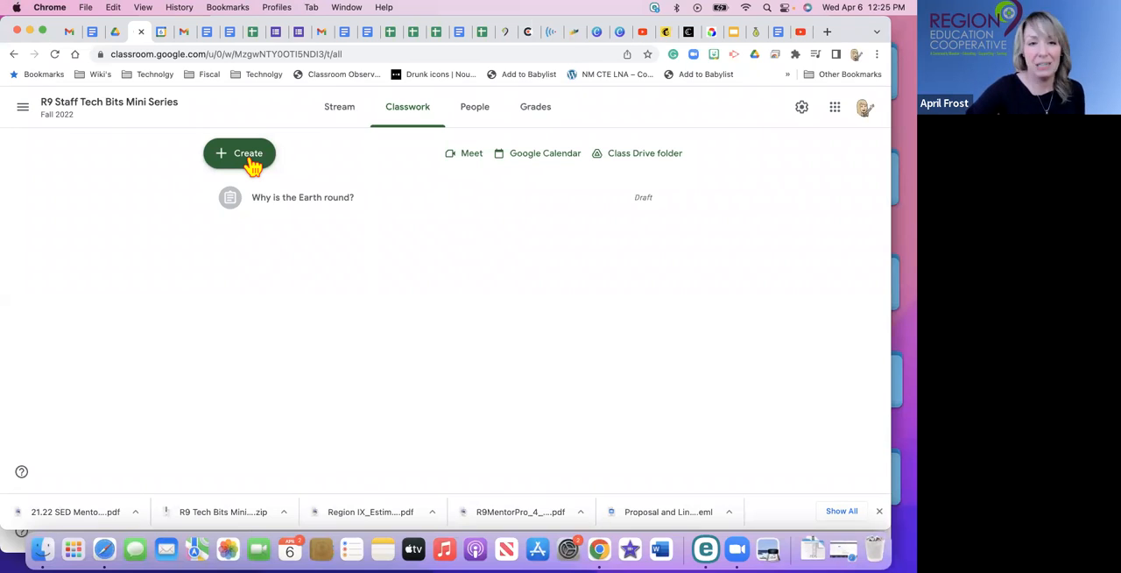
Create a classwork topic named Science and view the options available for it.
click(252, 165)
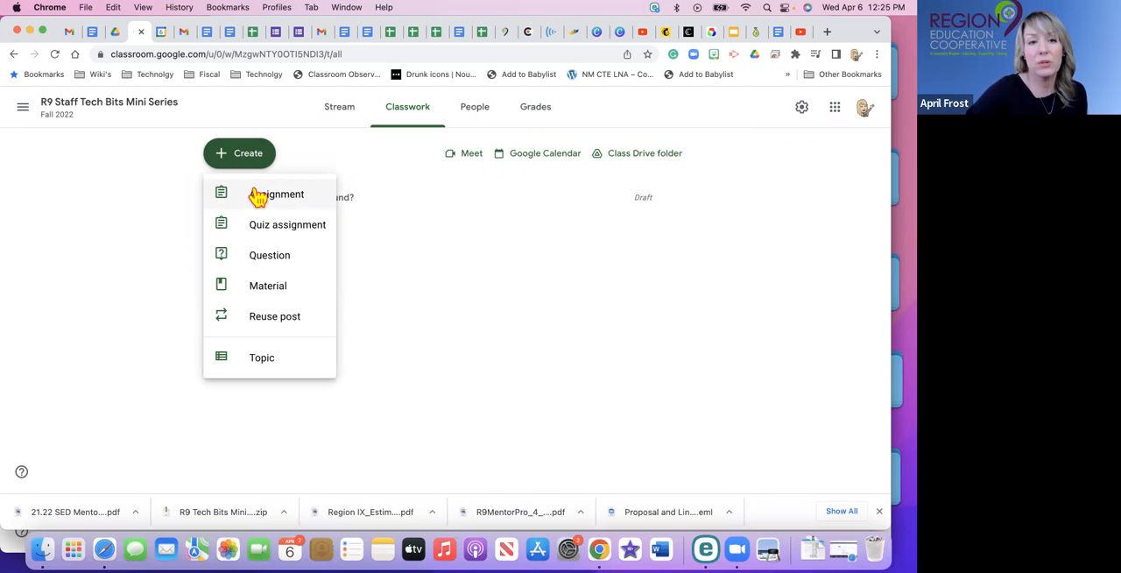
click(256, 365)
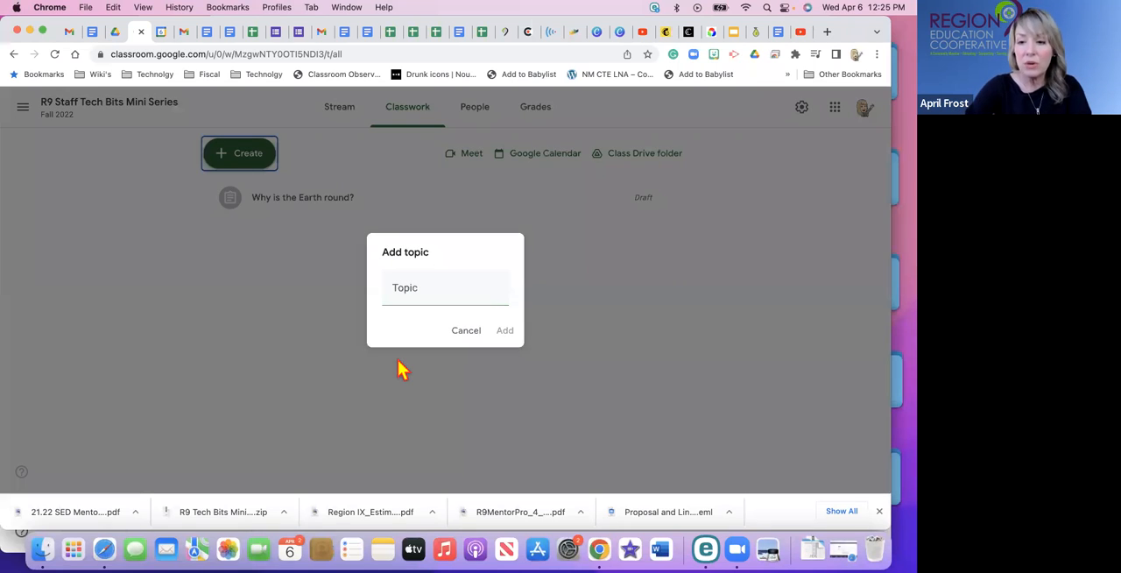
click(405, 296)
text(cience)
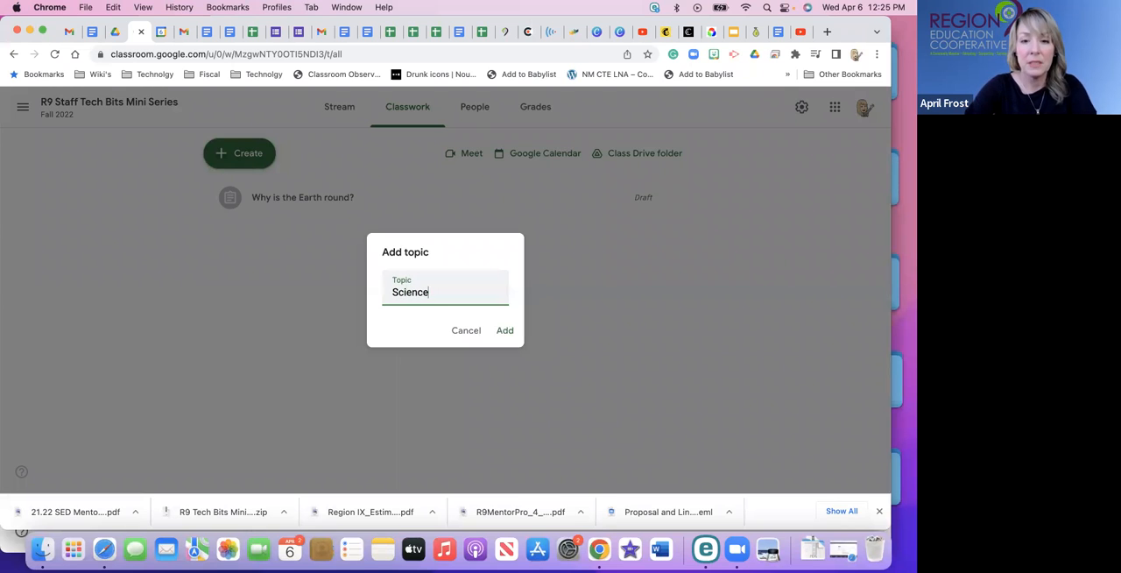
click(507, 331)
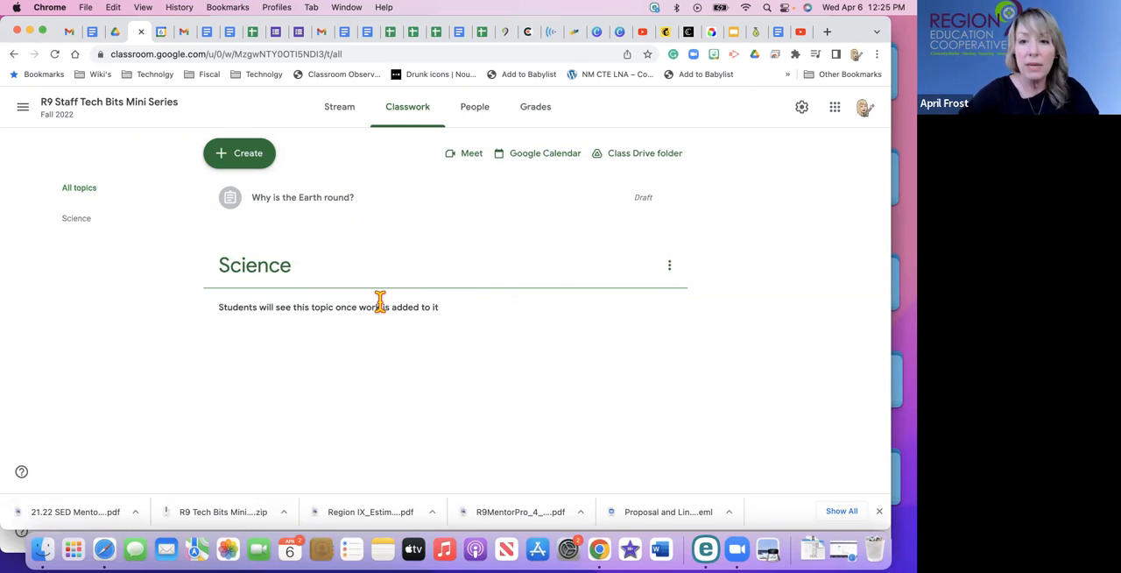
click(670, 265)
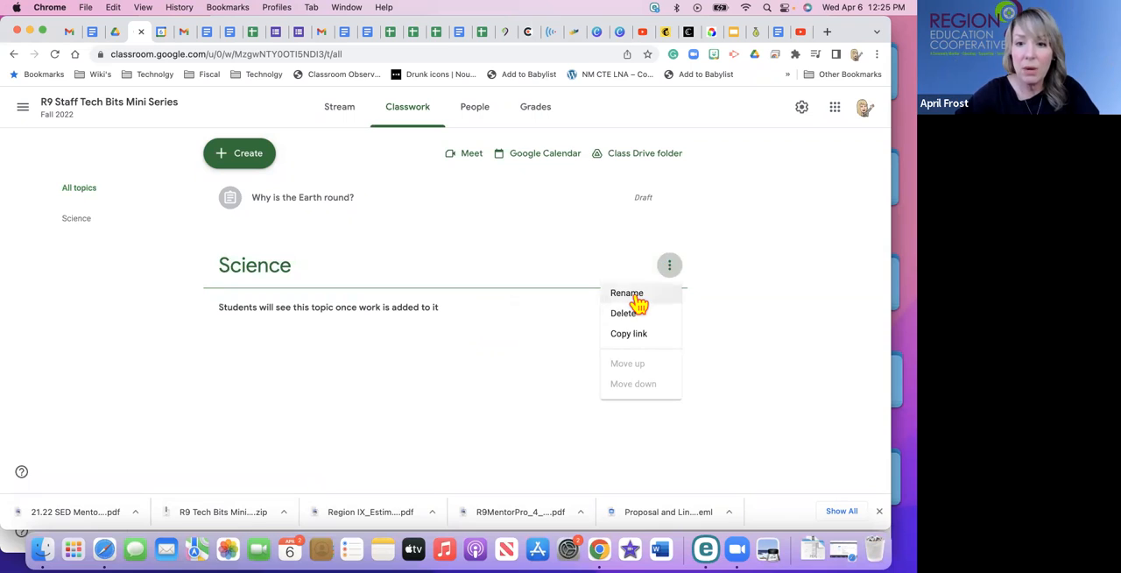
click(464, 343)
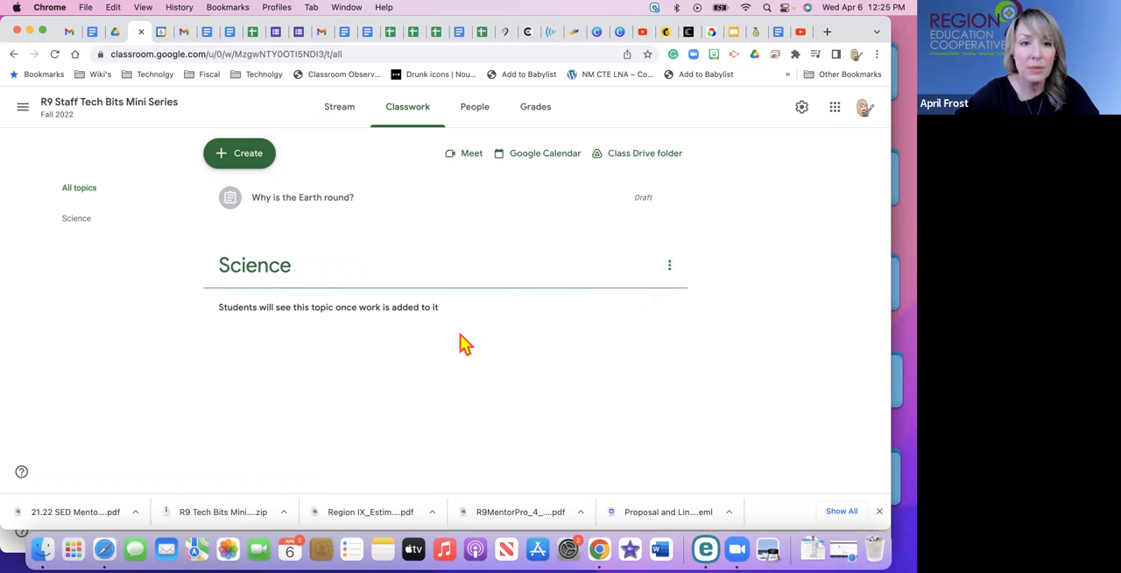
Create a new classwork assignment titled "Why is the earth round?".
click(249, 158)
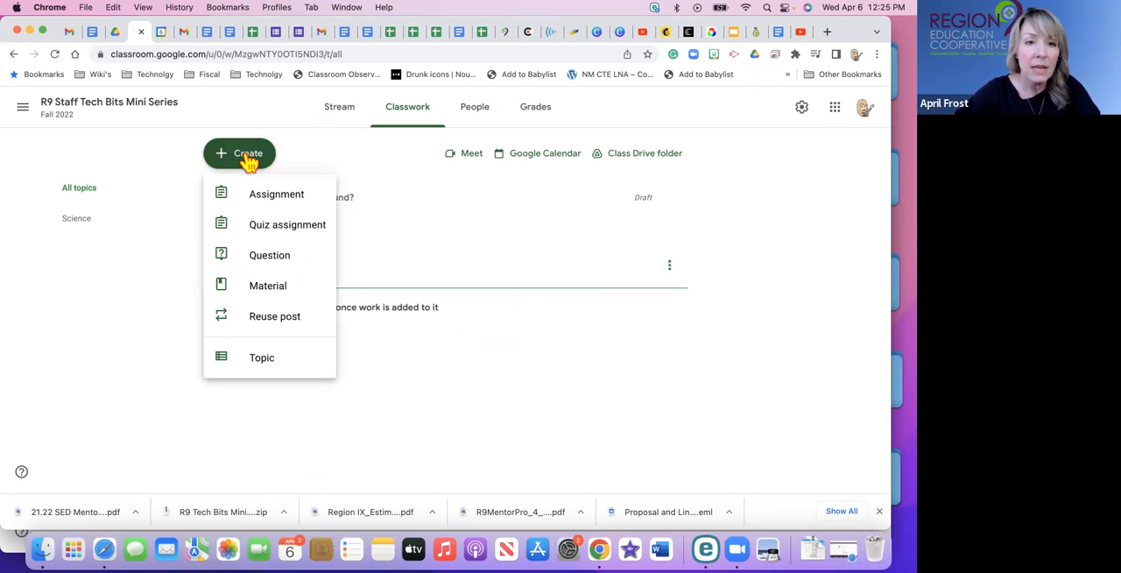
click(269, 197)
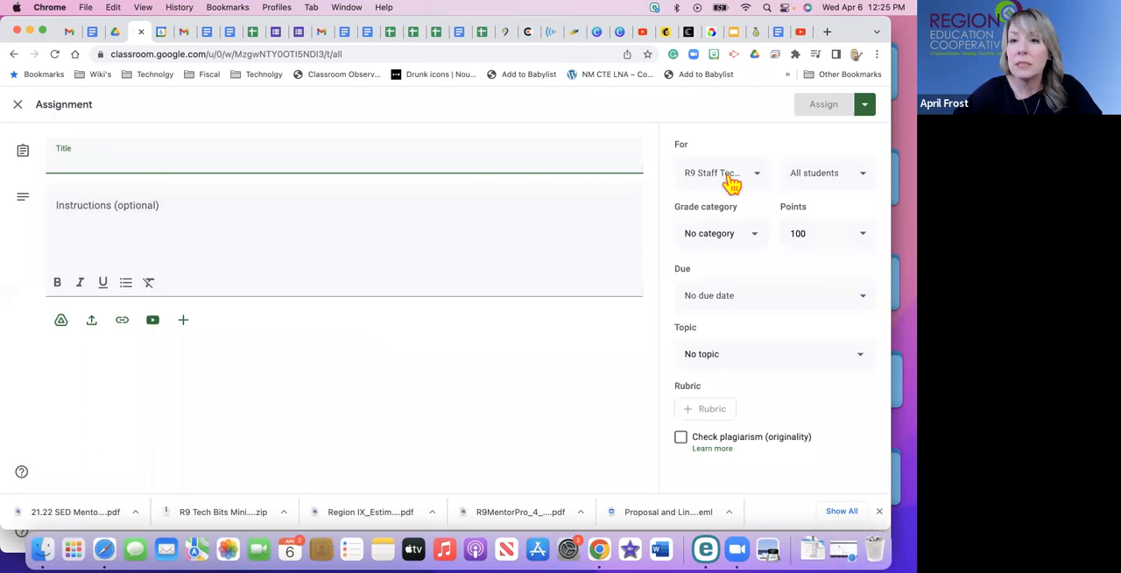
click(127, 158)
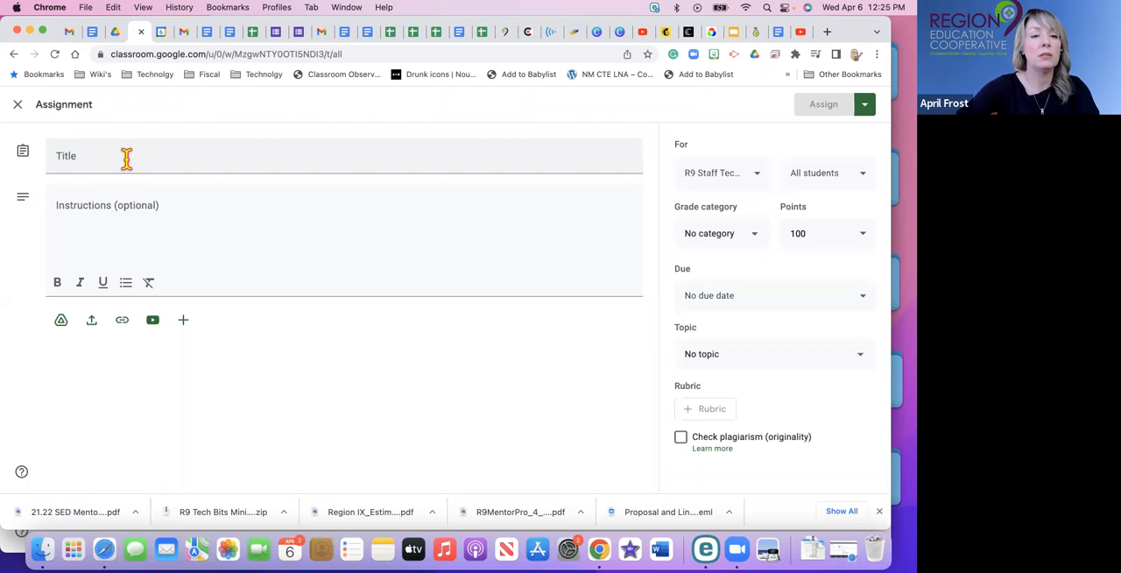
click(127, 158)
text(Wh)
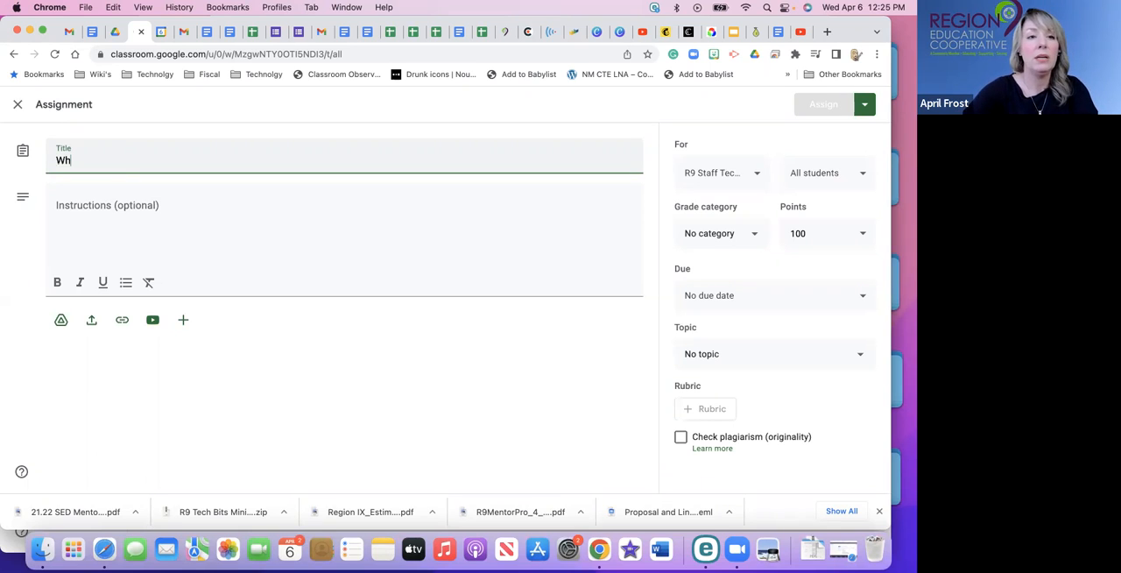
text(y is the ear)
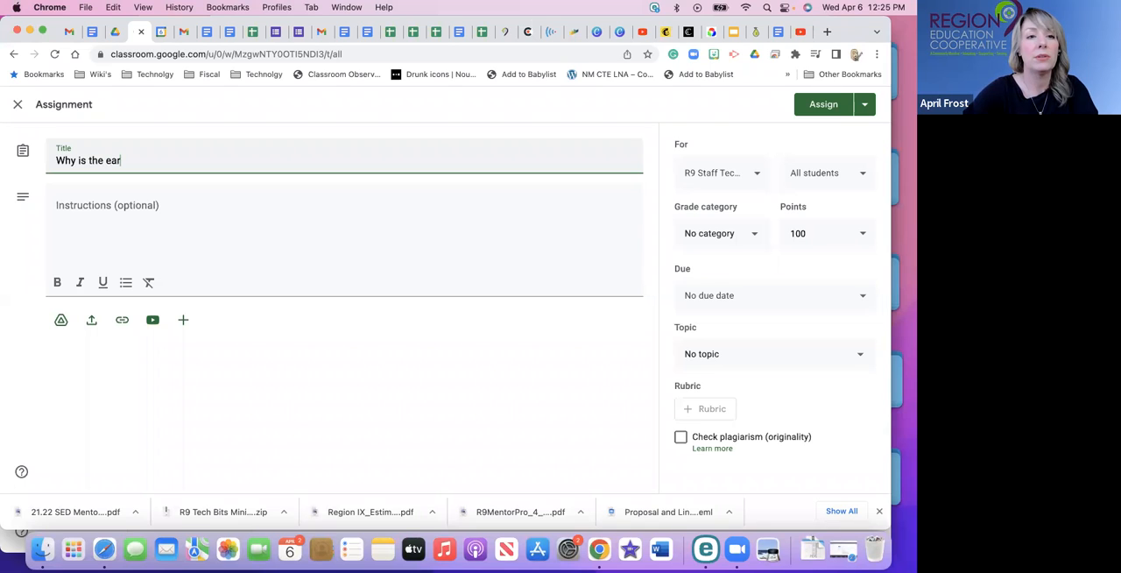
text(ty ro)
key(BackSpace)
key(BackSpace)
key(BackSpace)
text(h o)
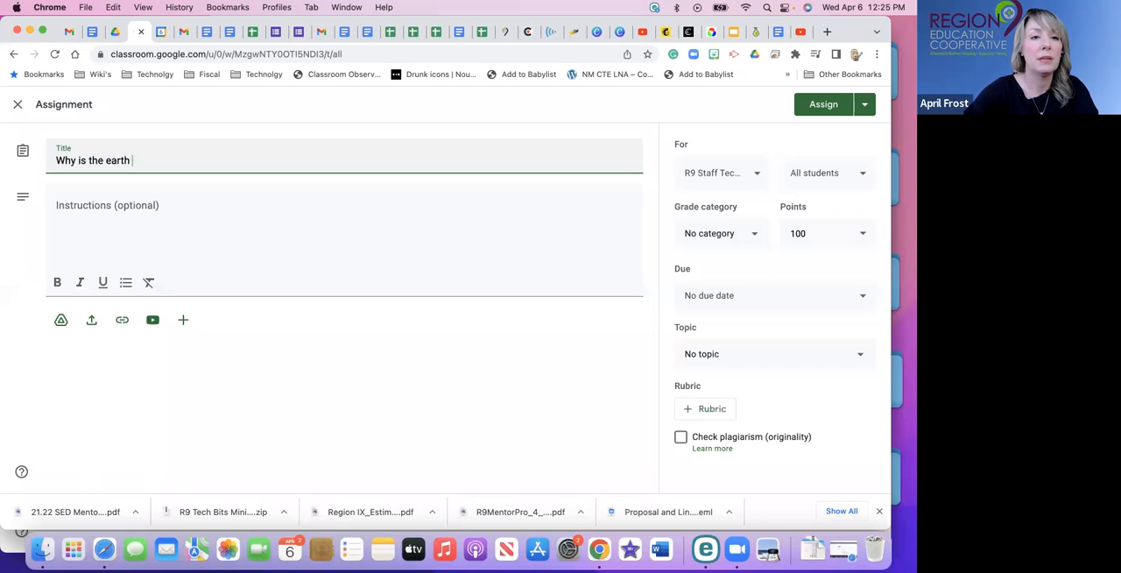
key(BackSpace)
text(round?)
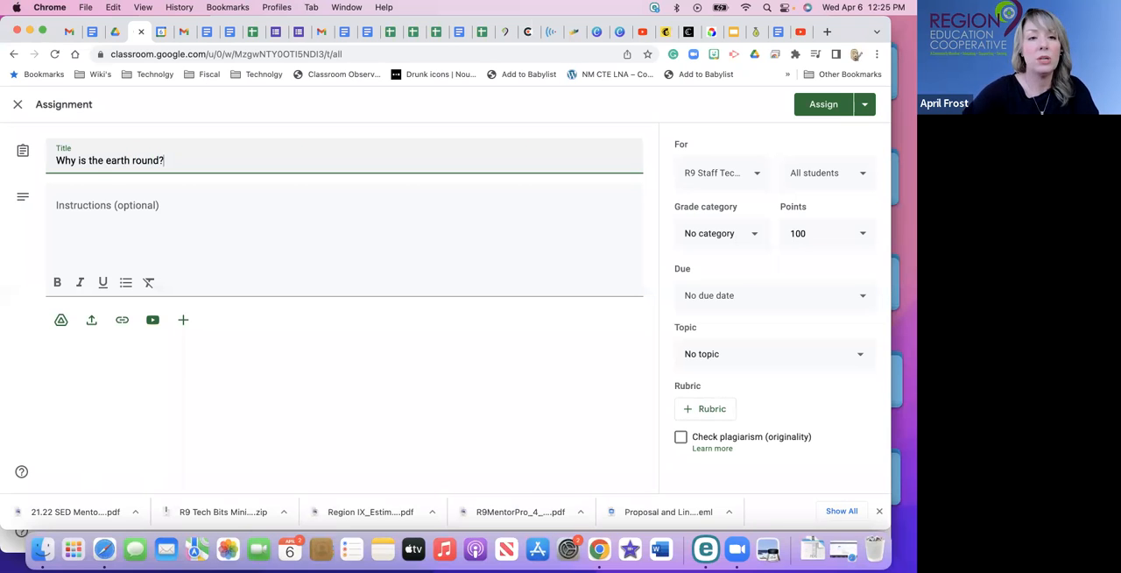
Enter the assignment instructions "Watch the video provide a brief summary about what you learned.".
click(105, 200)
text(Wat)
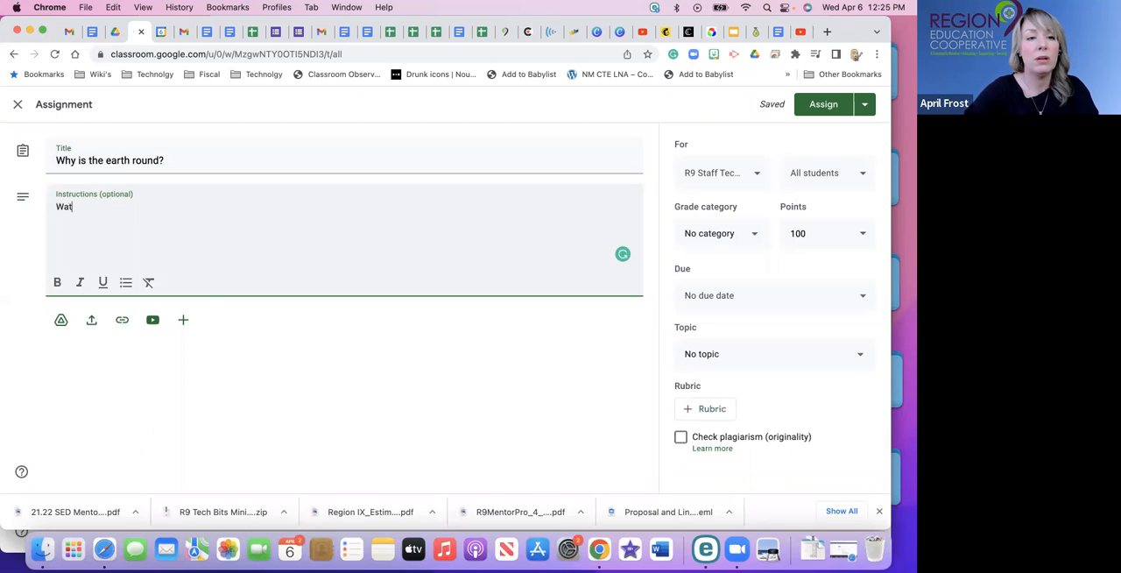
text(ch th)
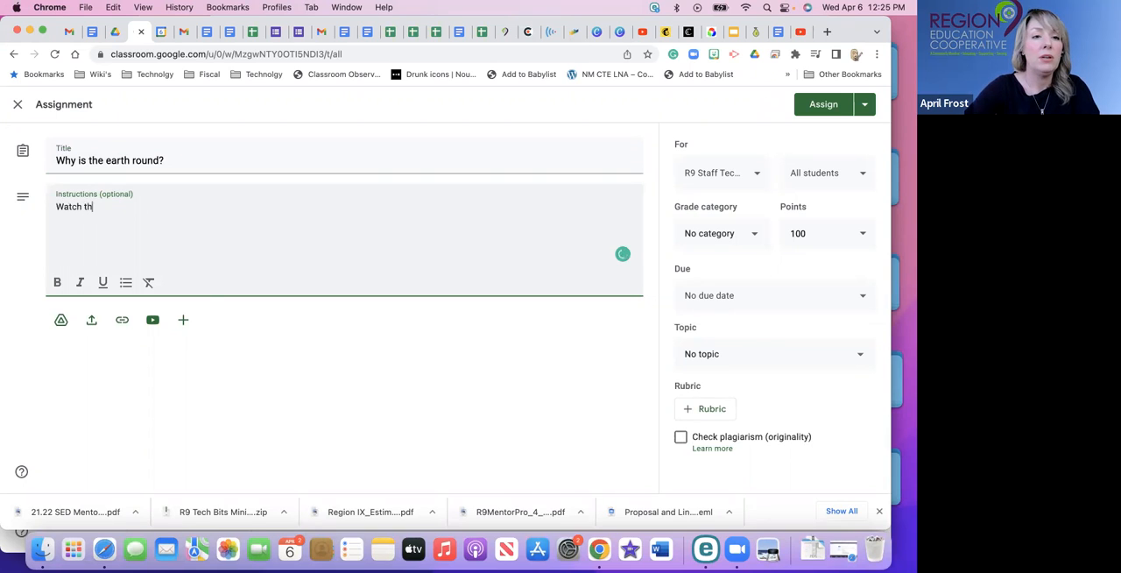
text(e vid)
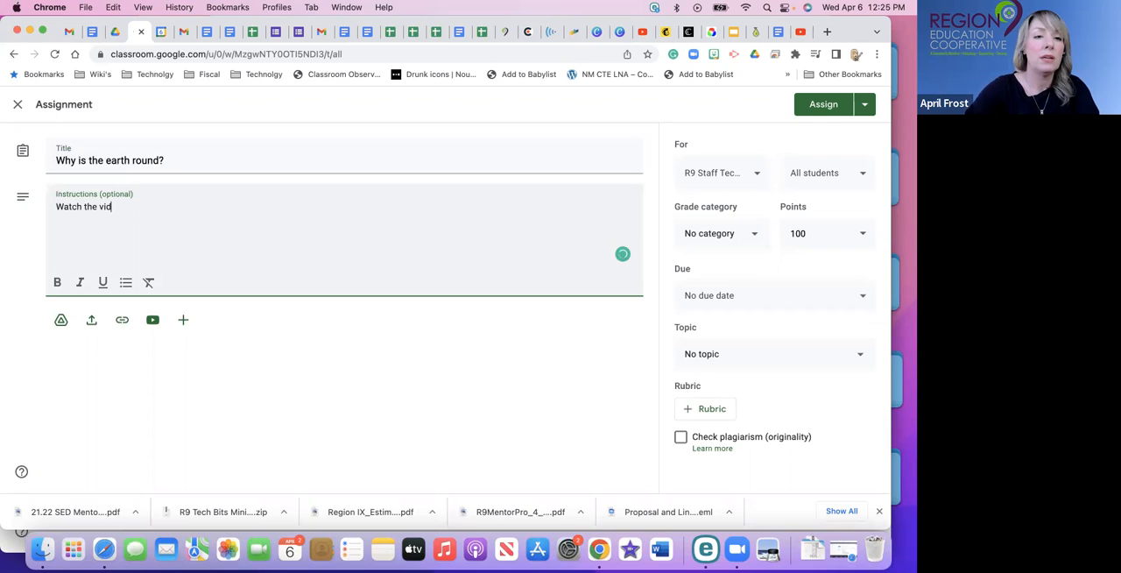
text(eo pr)
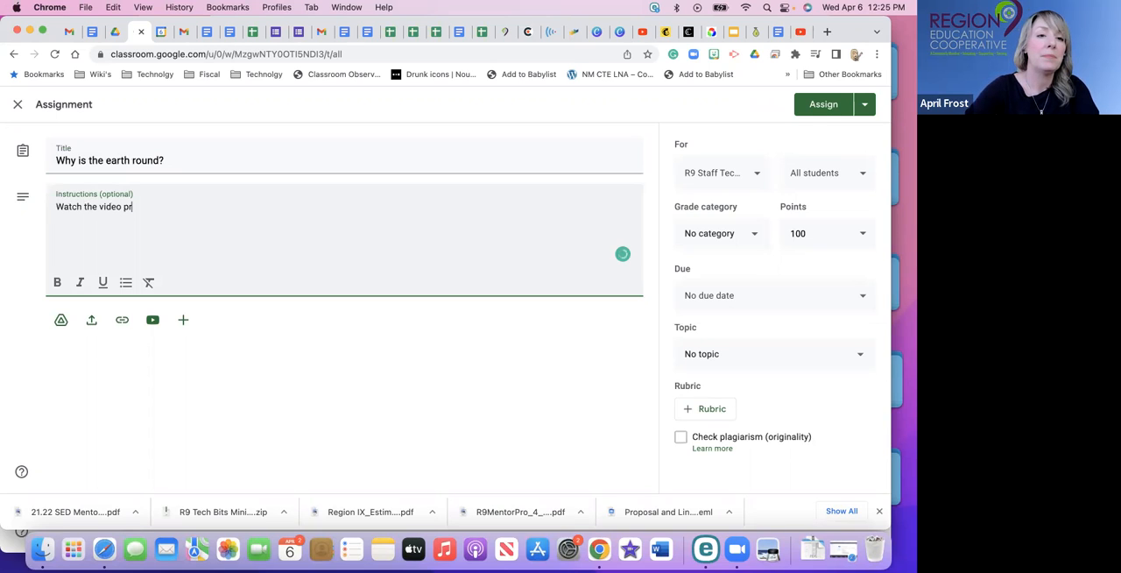
text(o)
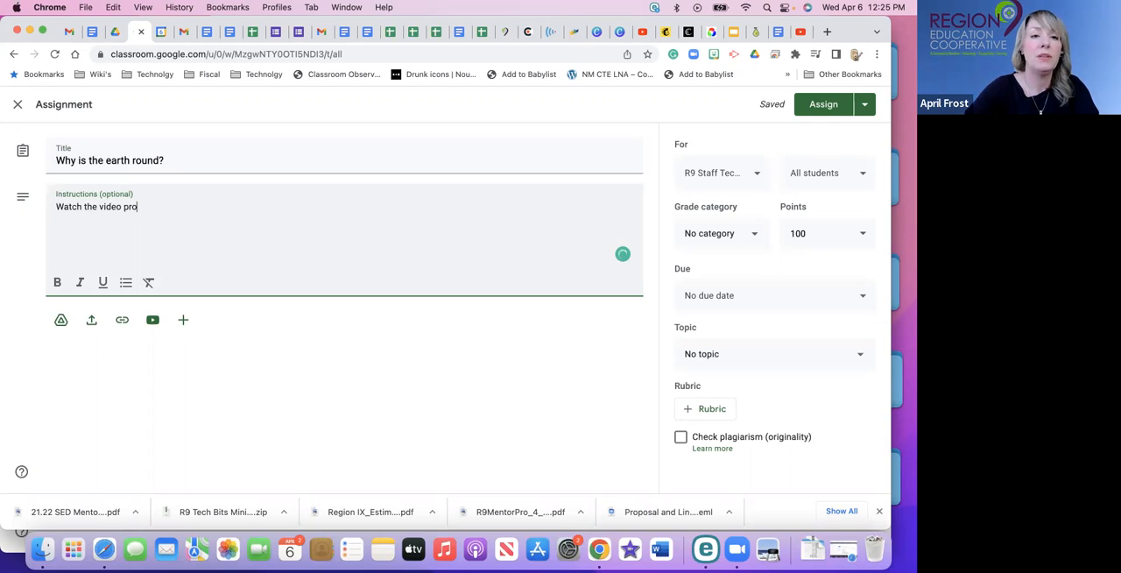
text(vide a brief)
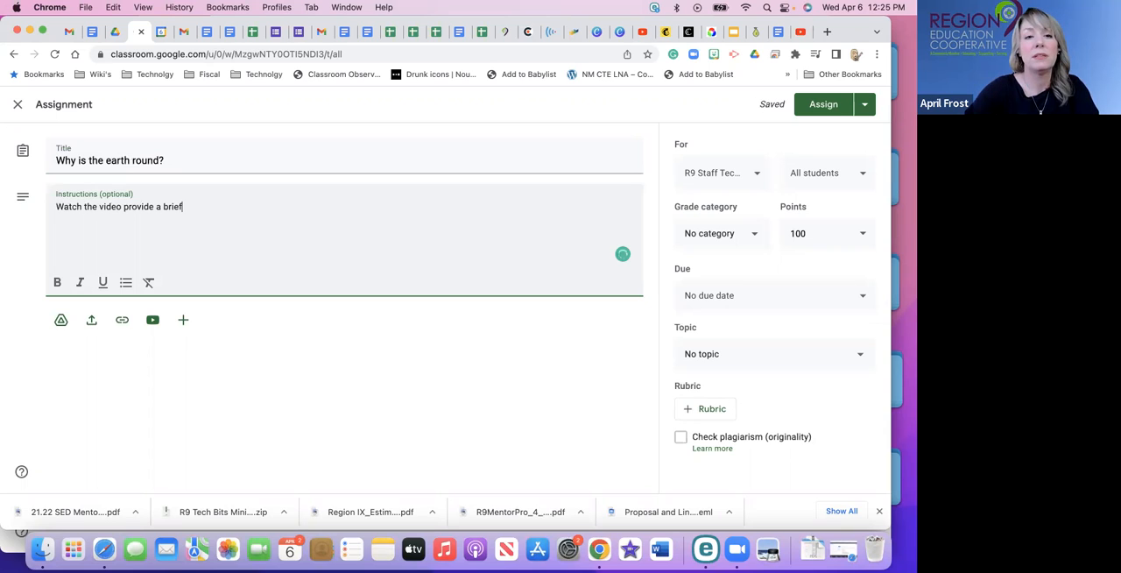
text( summary)
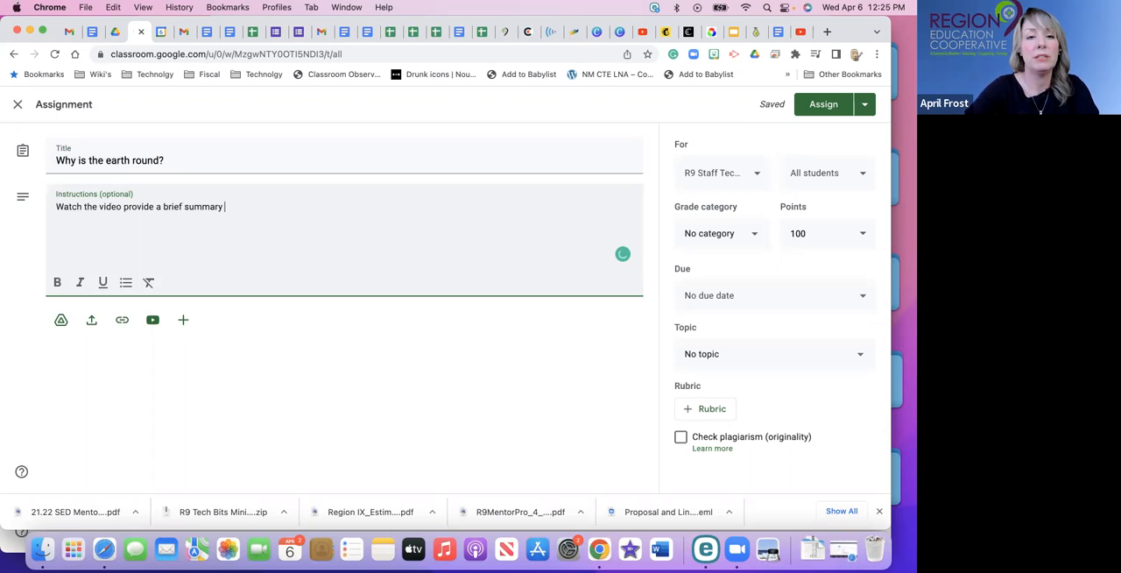
text(about what you learned.)
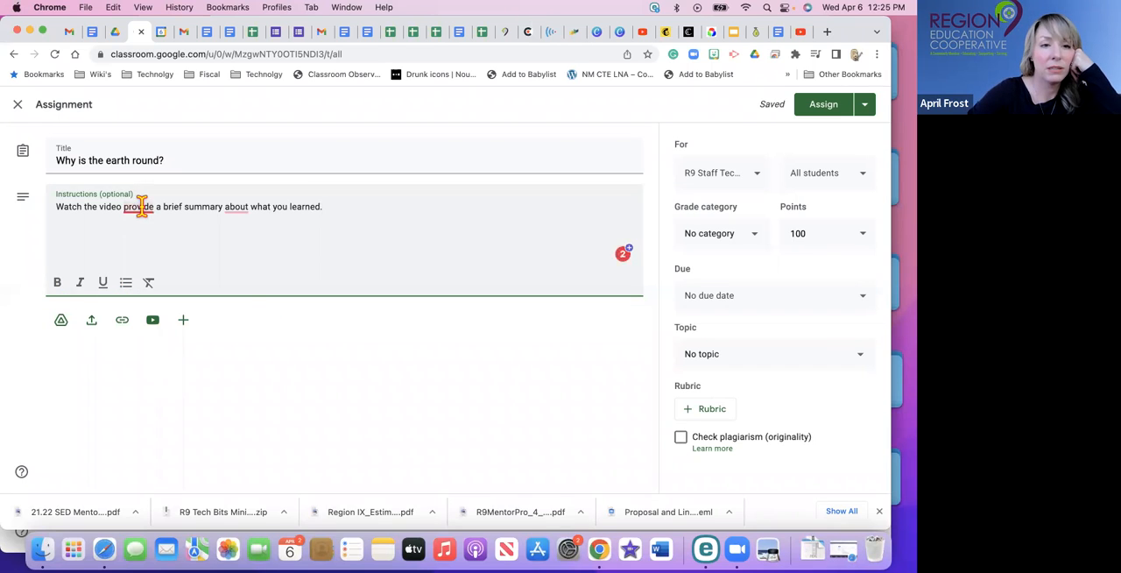
Correct the assignment instructions to read "Watch the video and provide a brief summary of what you learned.".
mouse_move(141, 209)
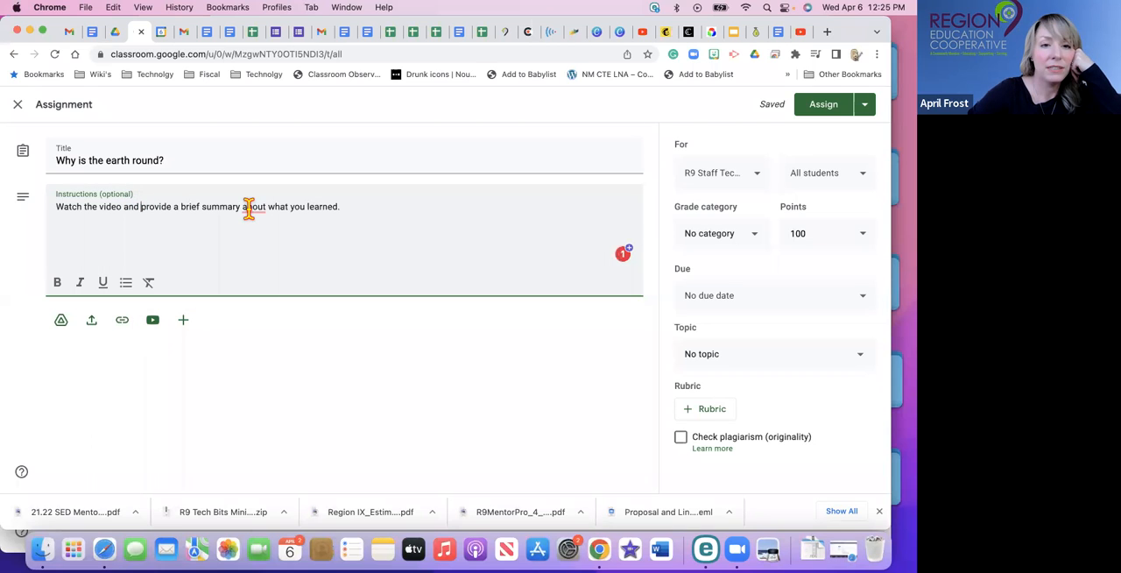
mouse_move(251, 208)
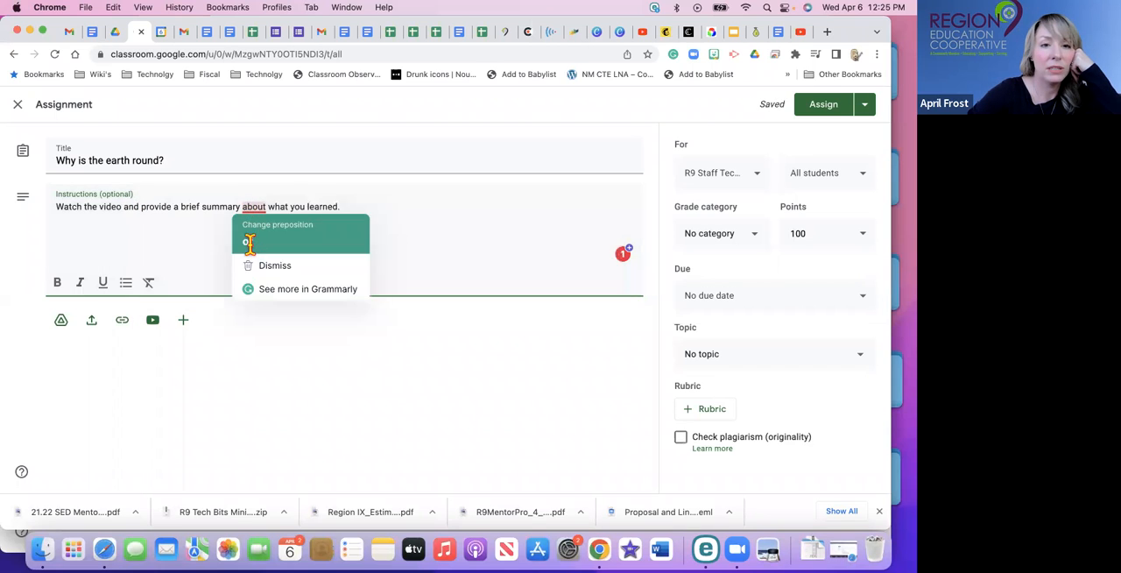
click(250, 243)
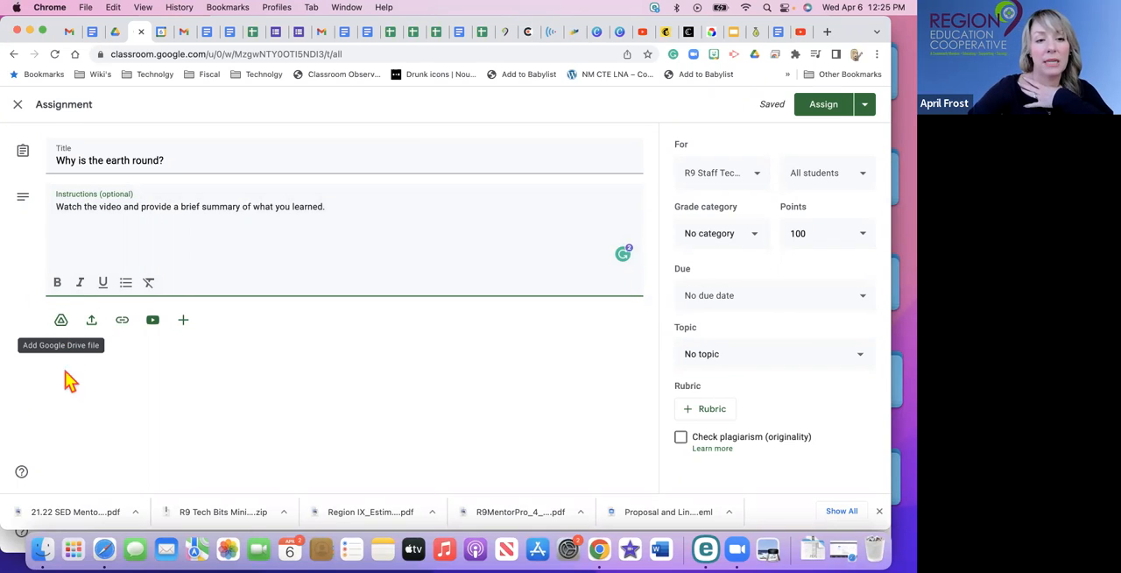
Attach the Drive document "NOTES: Google Classroom Overview" to the assignment and have a copy made for each student.
click(61, 324)
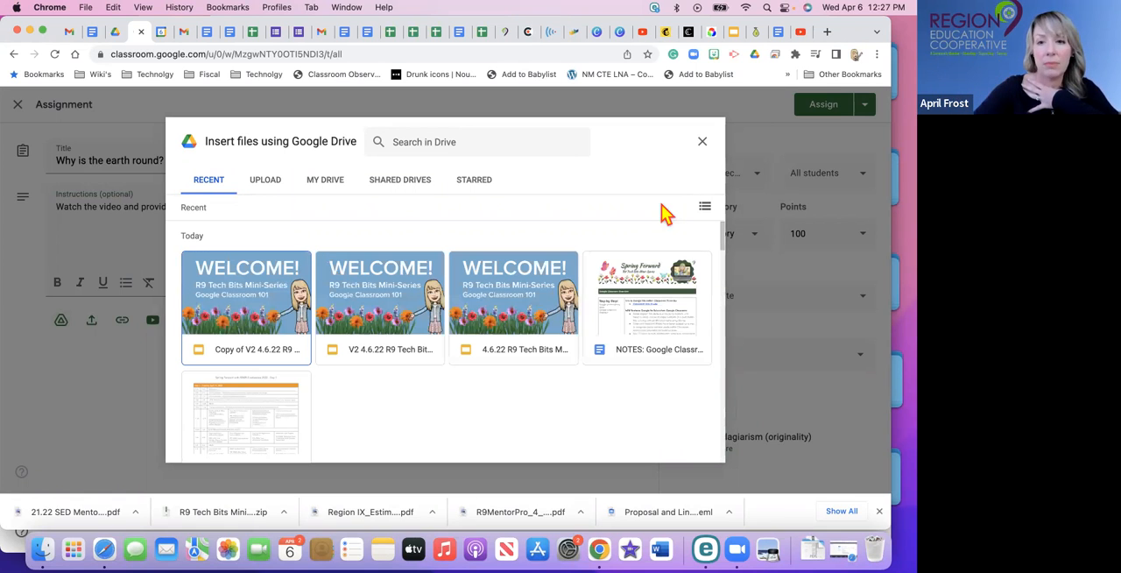
double_click(656, 319)
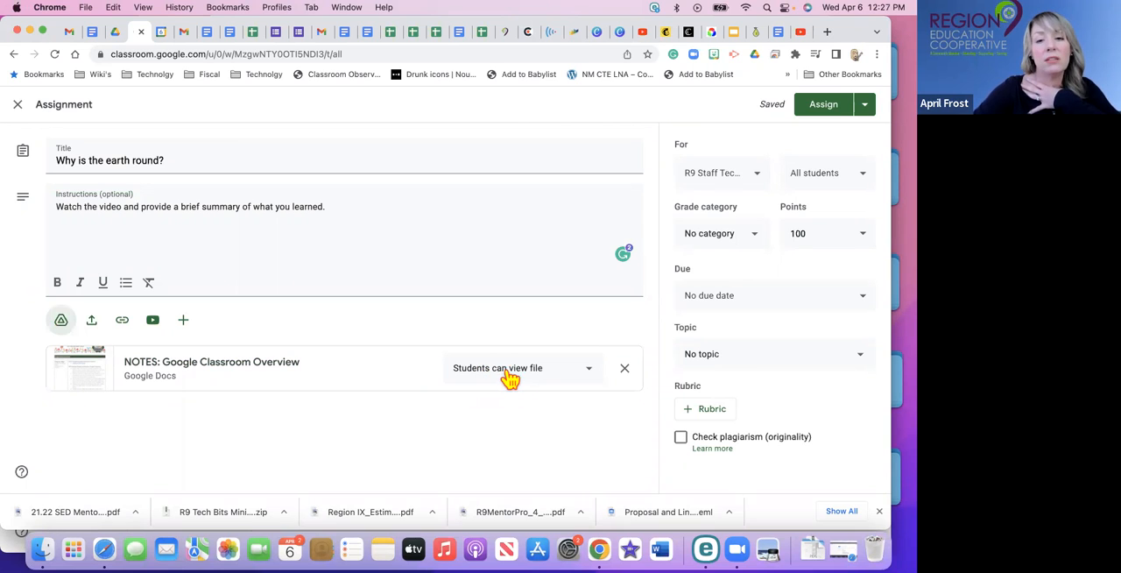
click(592, 378)
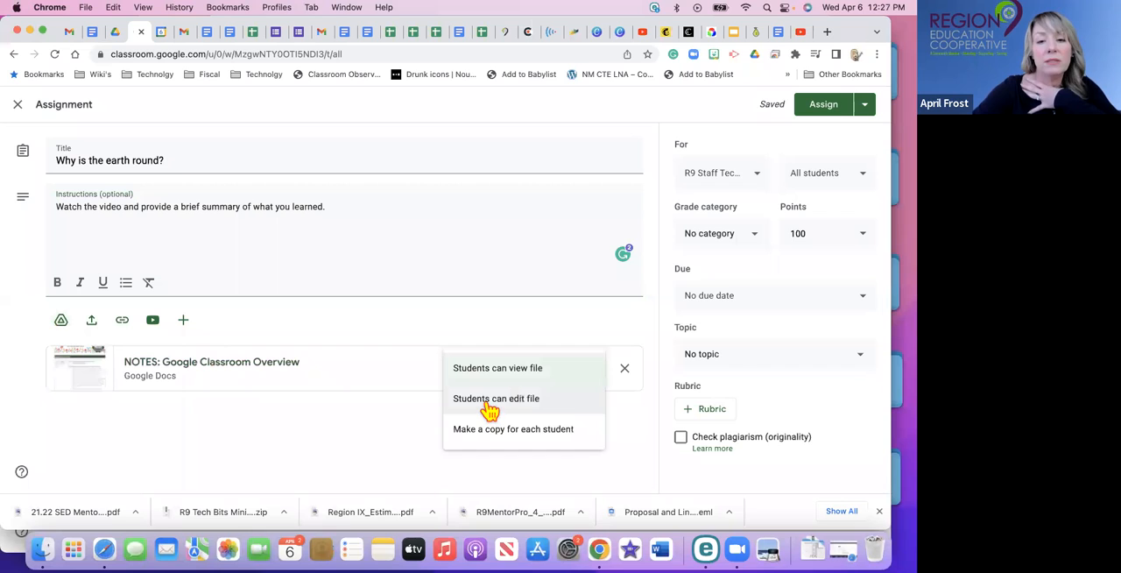
click(536, 435)
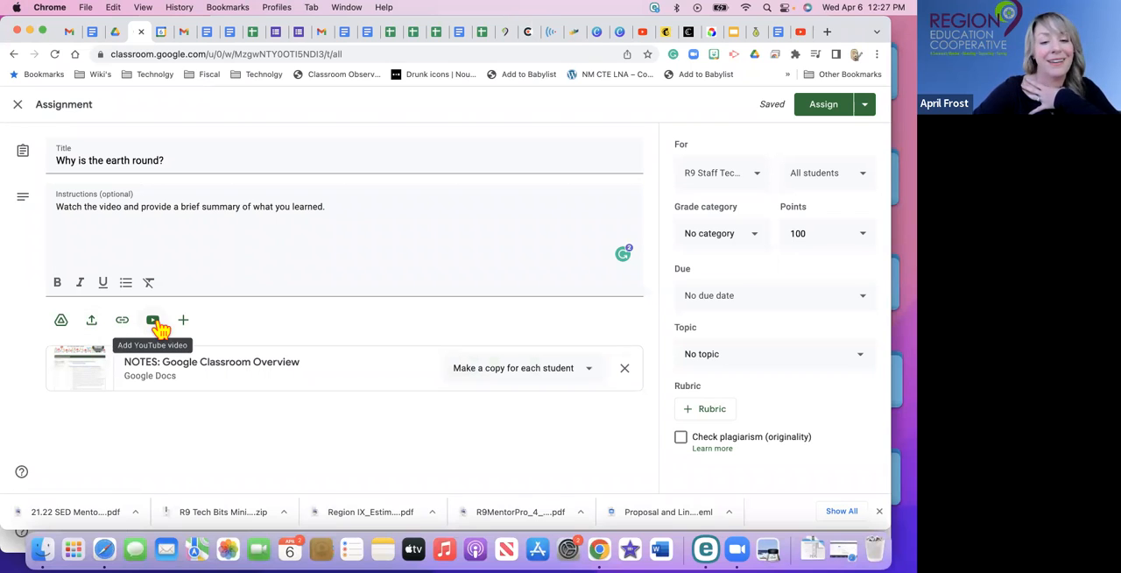
Search YouTube for "why is the earth round?" and attach the Peekaboo Kidz video "Why Is Earth Round?" to the assignment.
click(154, 322)
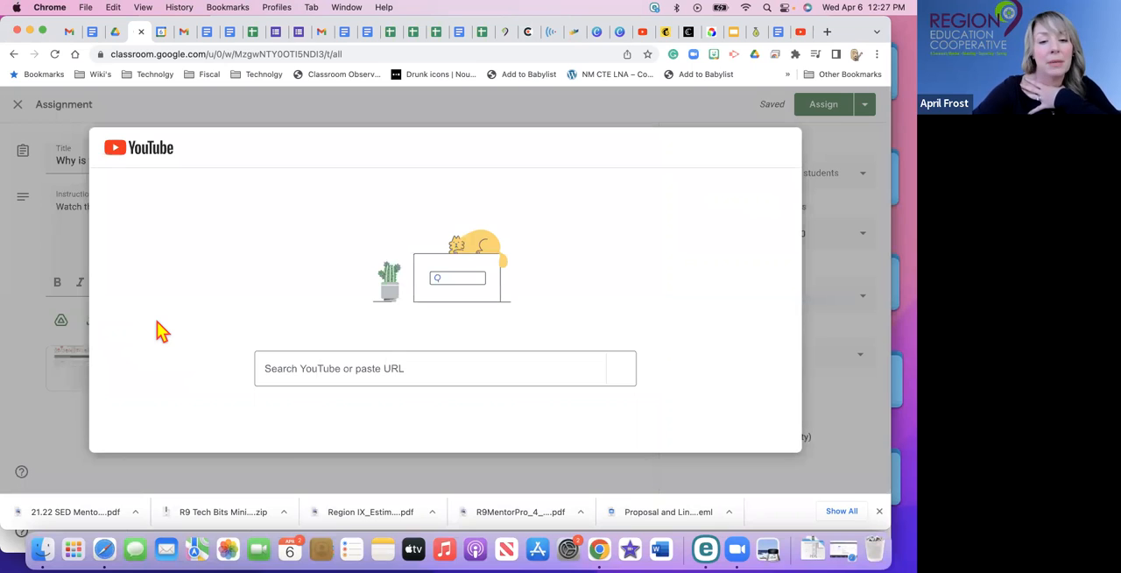
click(306, 368)
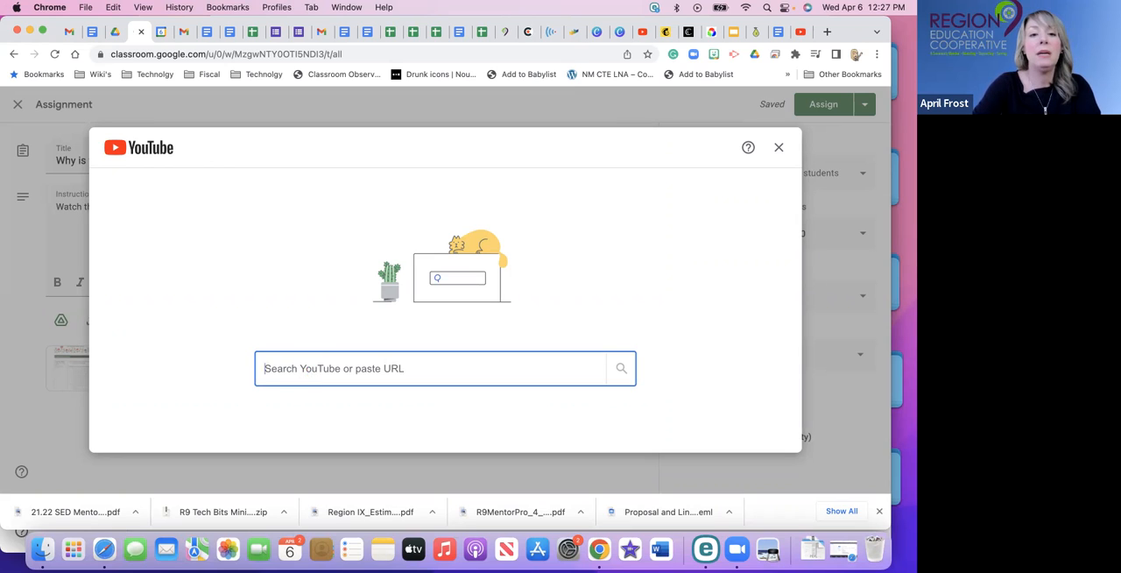
text(why is)
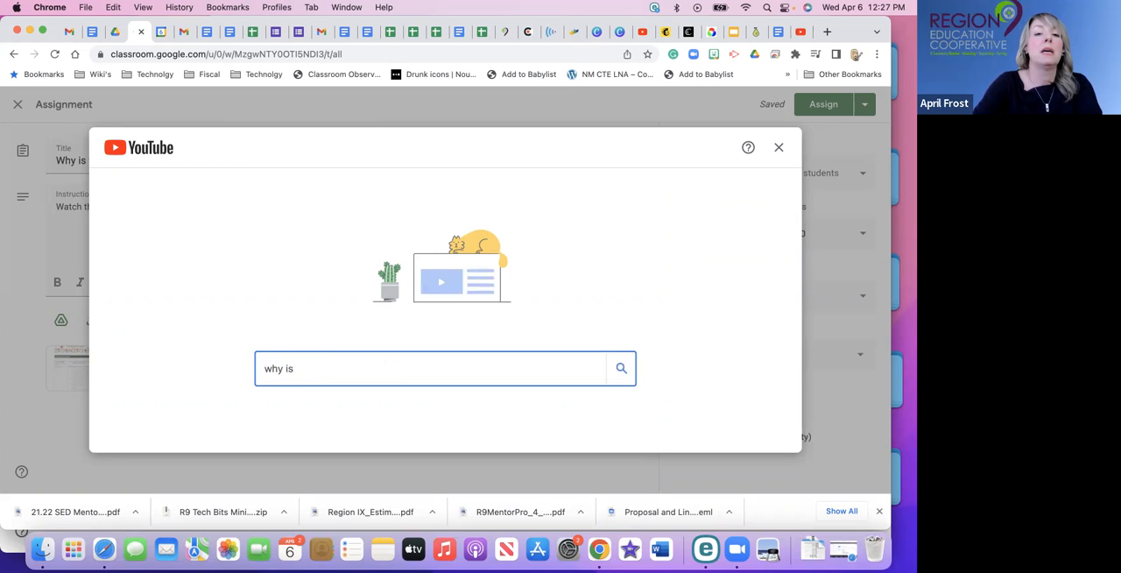
text( the ear)
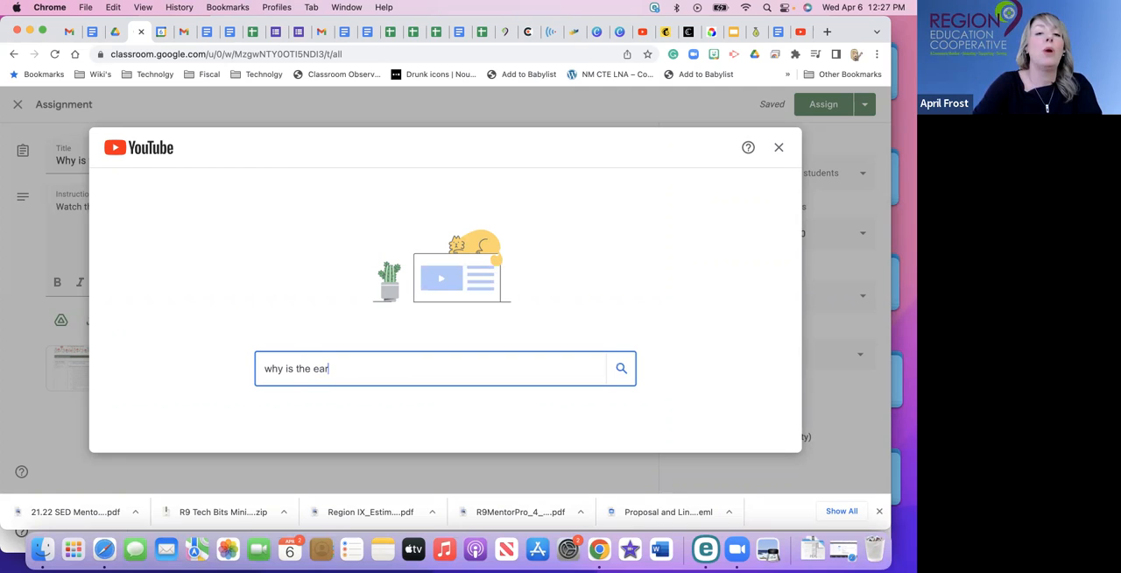
text(th round)
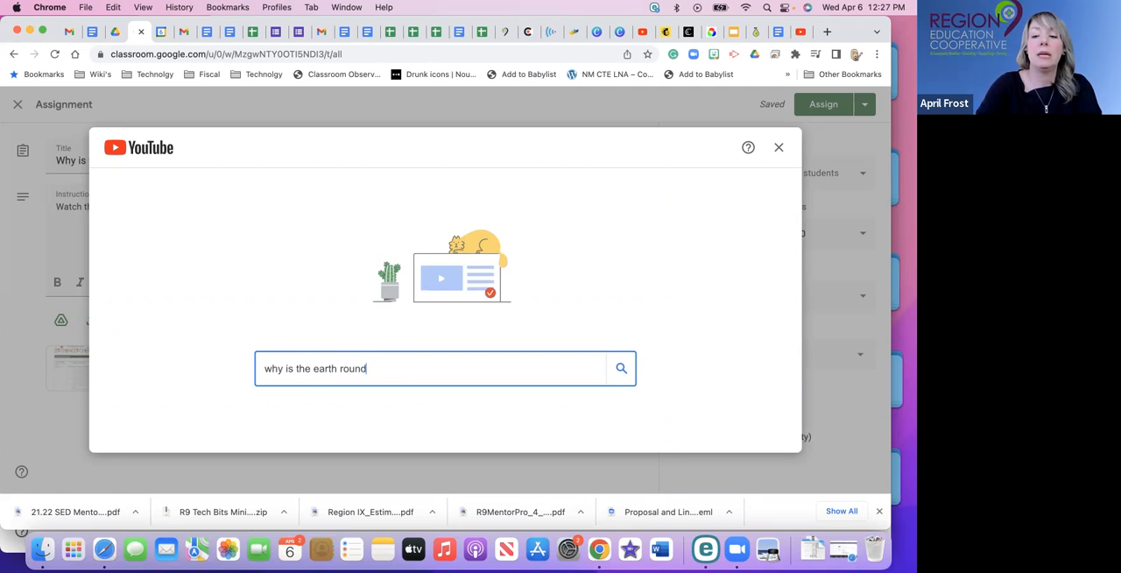
text(?)
key(Return)
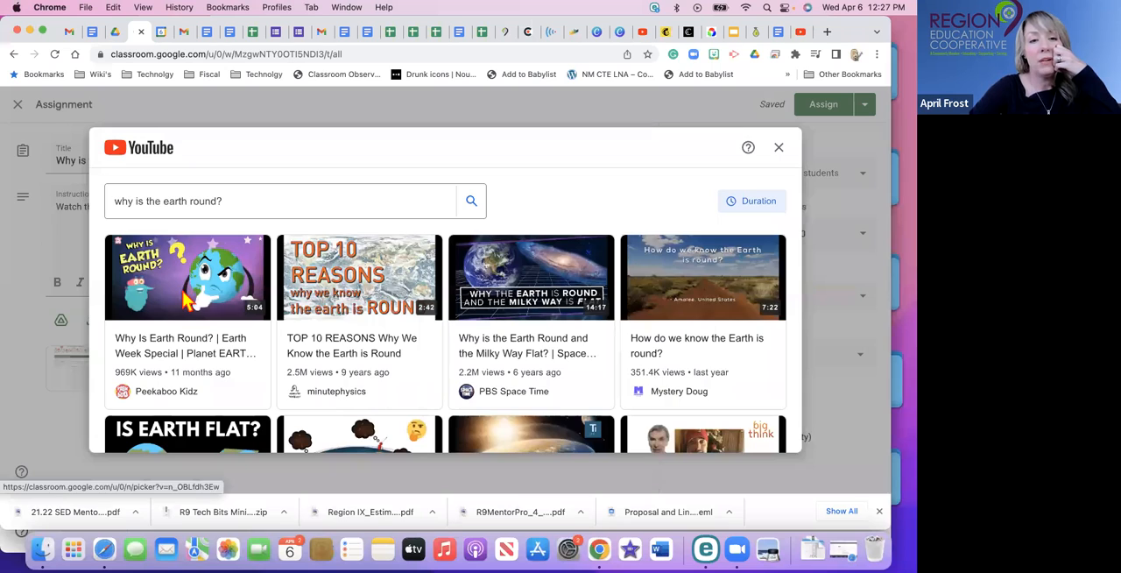
click(187, 301)
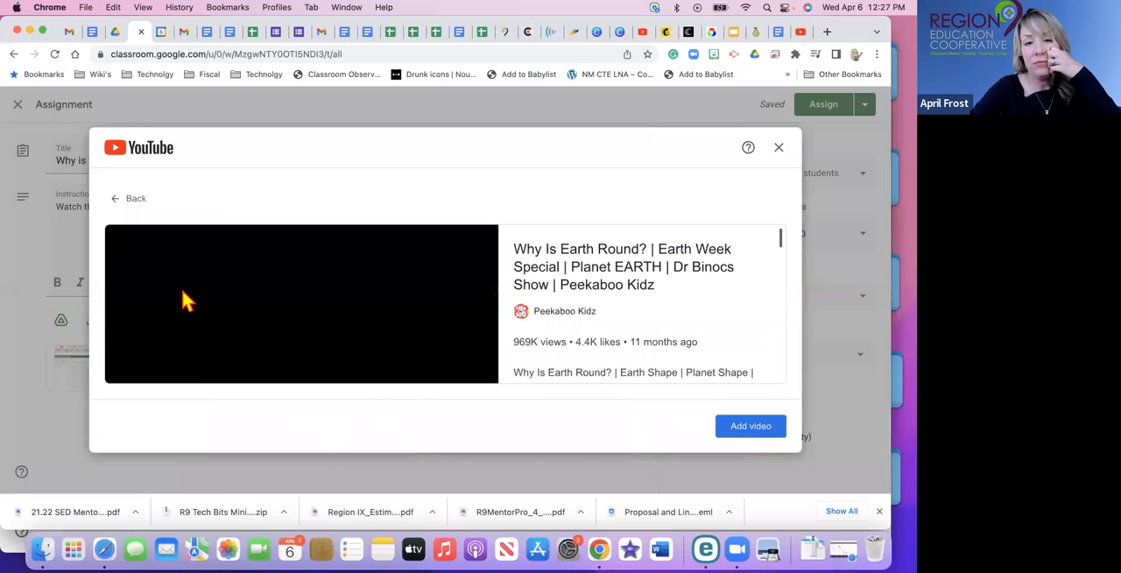
click(740, 427)
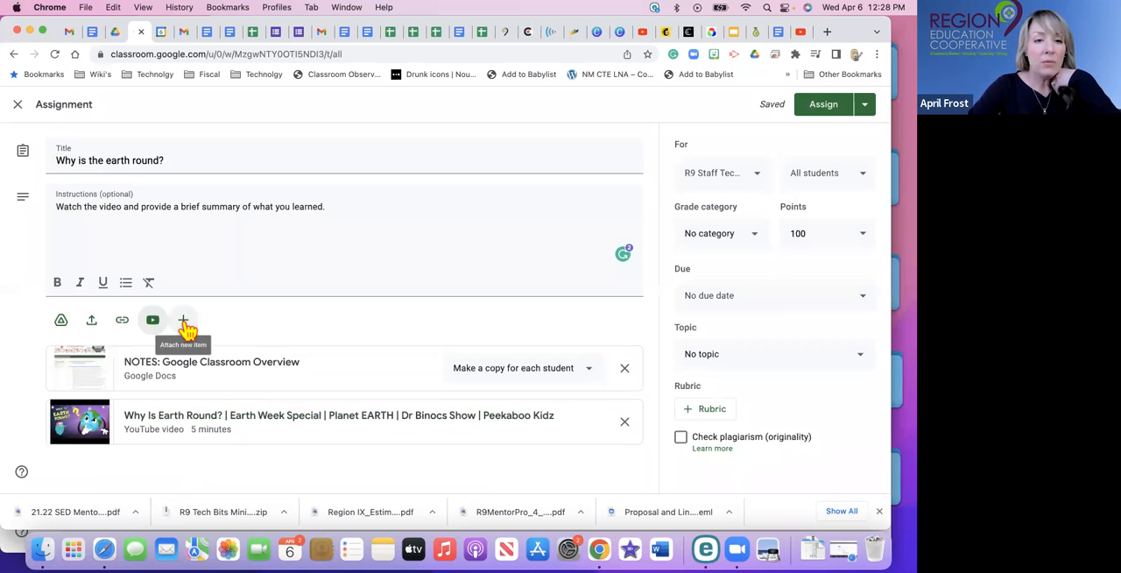
Examine the new file types that can be attached and the class and student choices for the assignment.
click(184, 323)
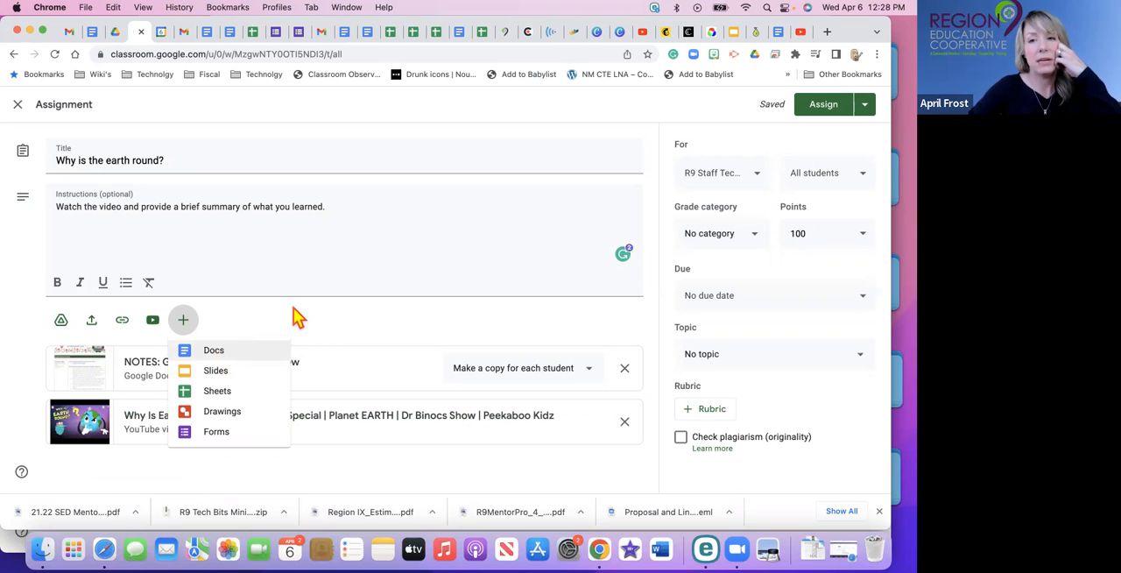
click(425, 238)
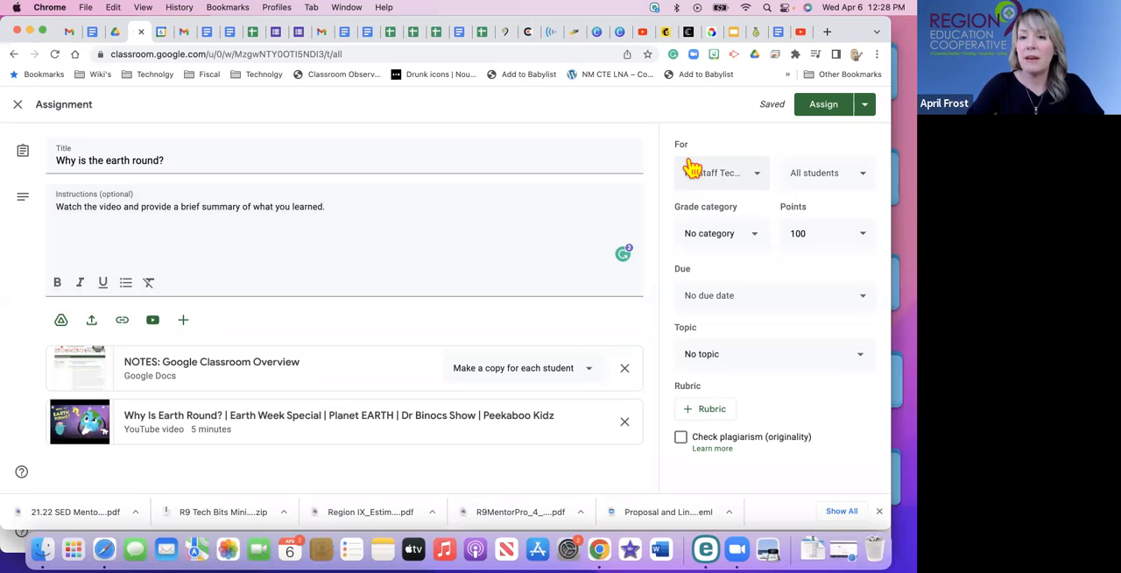
click(760, 177)
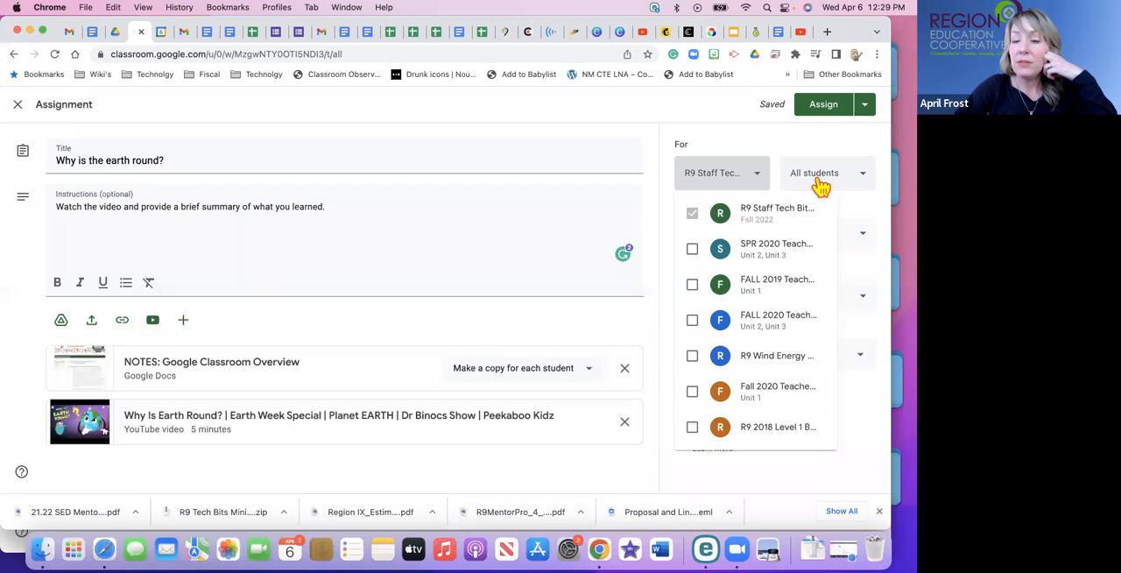
click(760, 181)
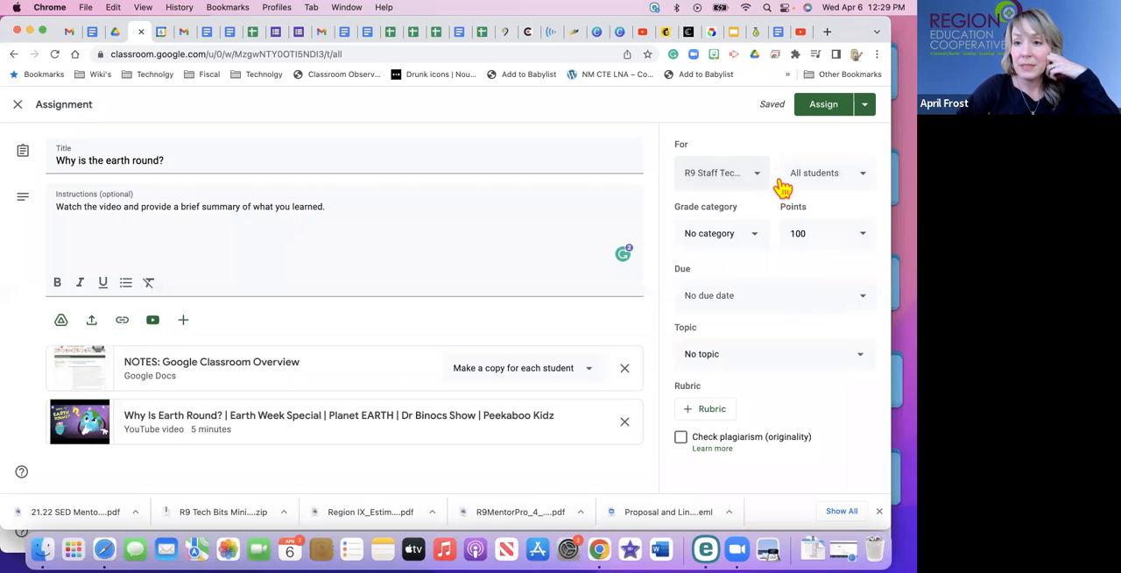
click(864, 175)
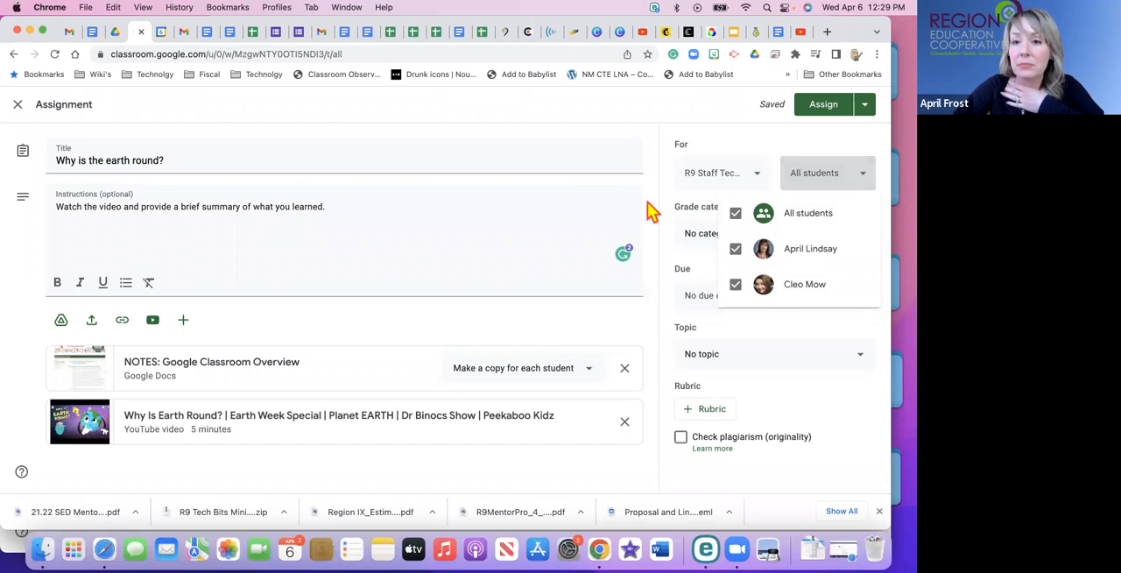
click(672, 155)
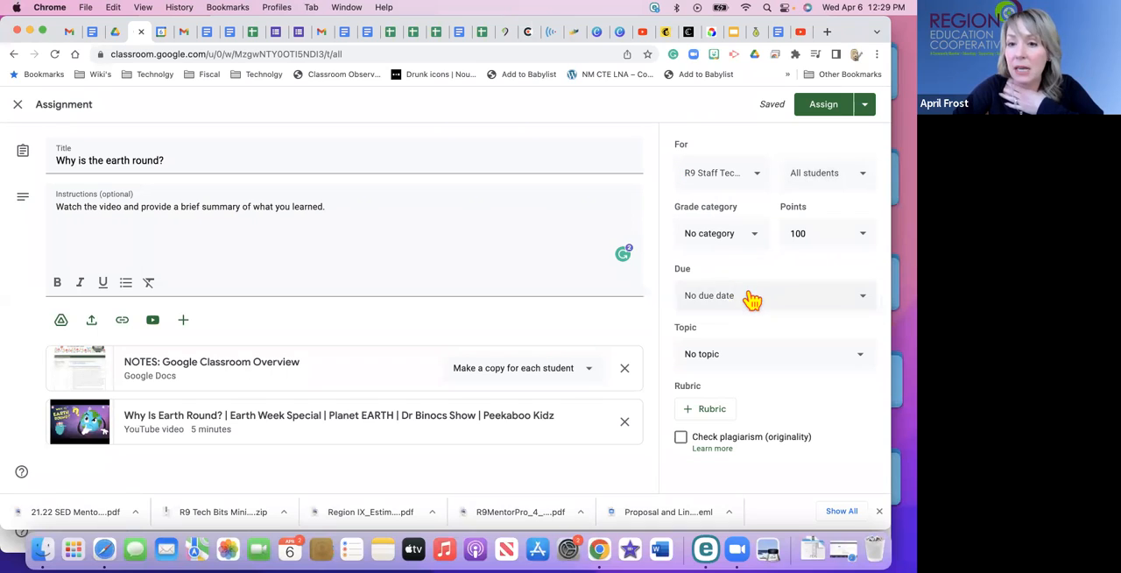
Set the assignment's grade category to Participation and its due date to Apr 21, 2022 at 11:59 PM.
click(738, 239)
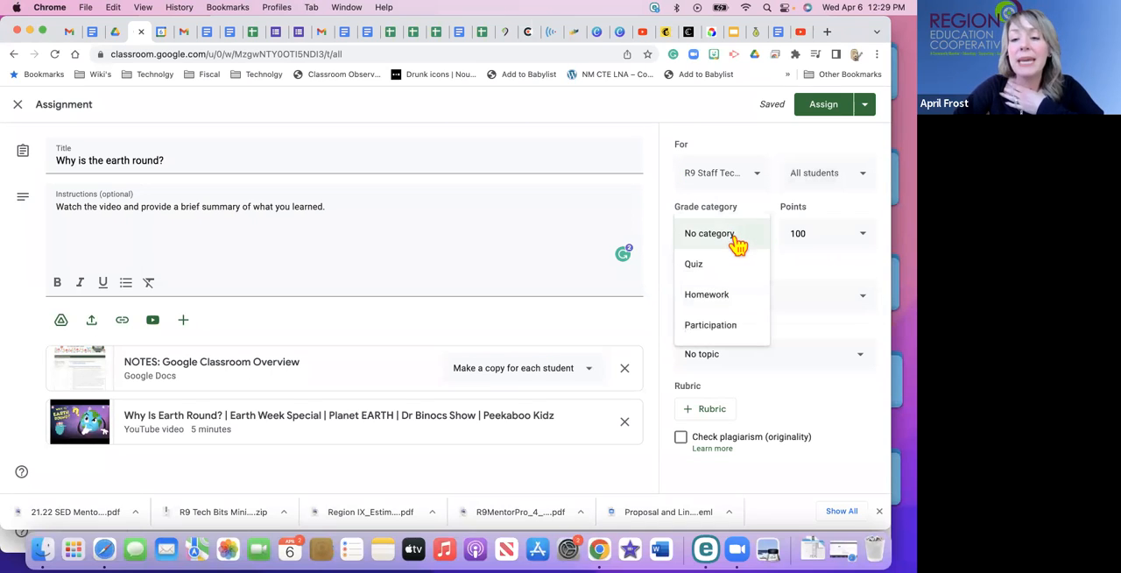
click(718, 337)
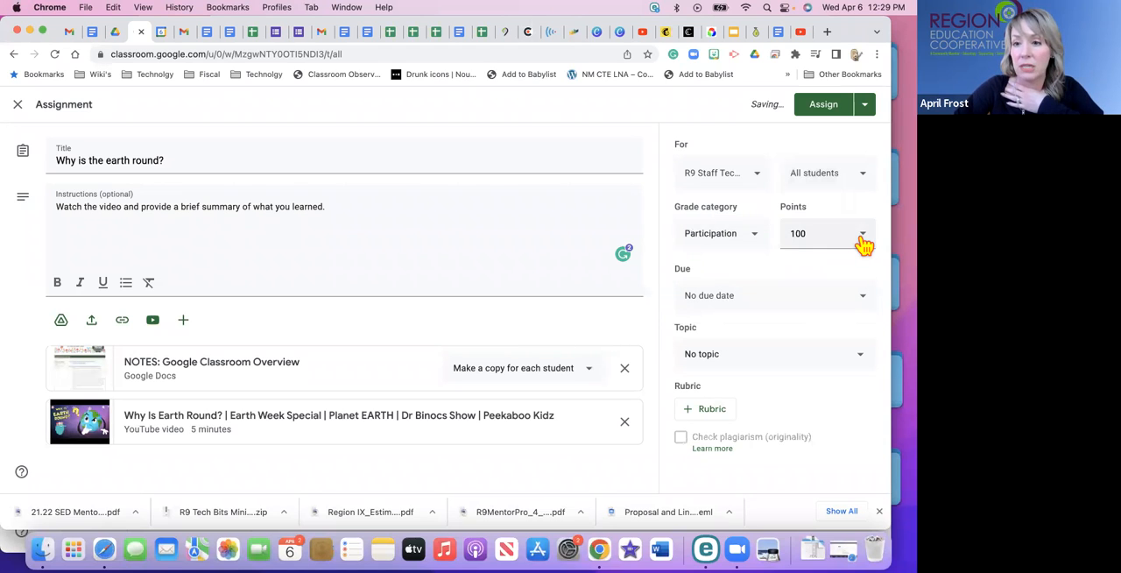
click(701, 308)
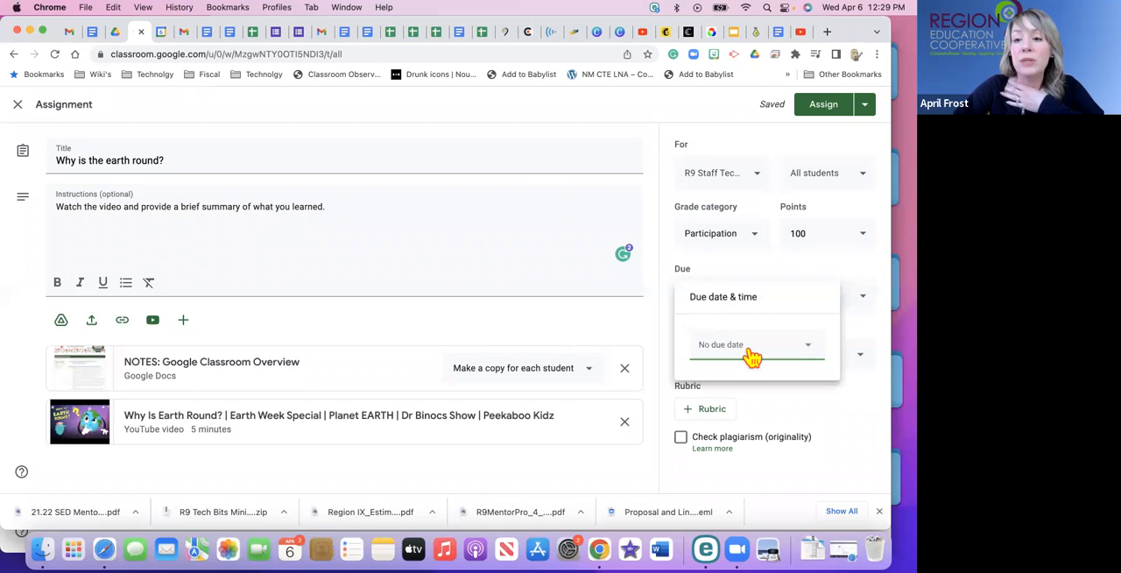
click(813, 352)
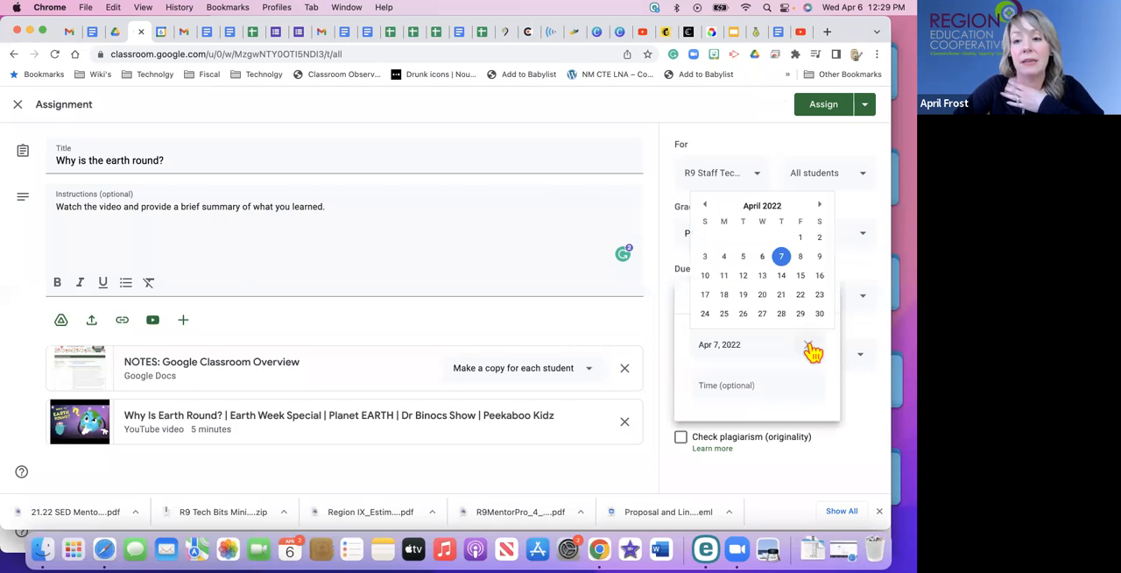
click(784, 295)
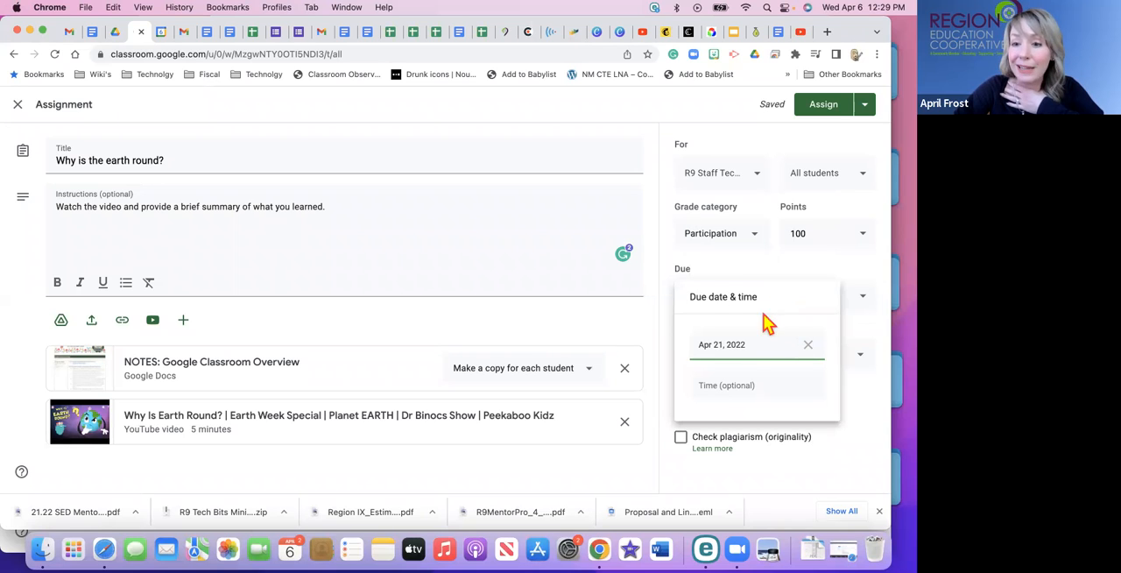
click(751, 384)
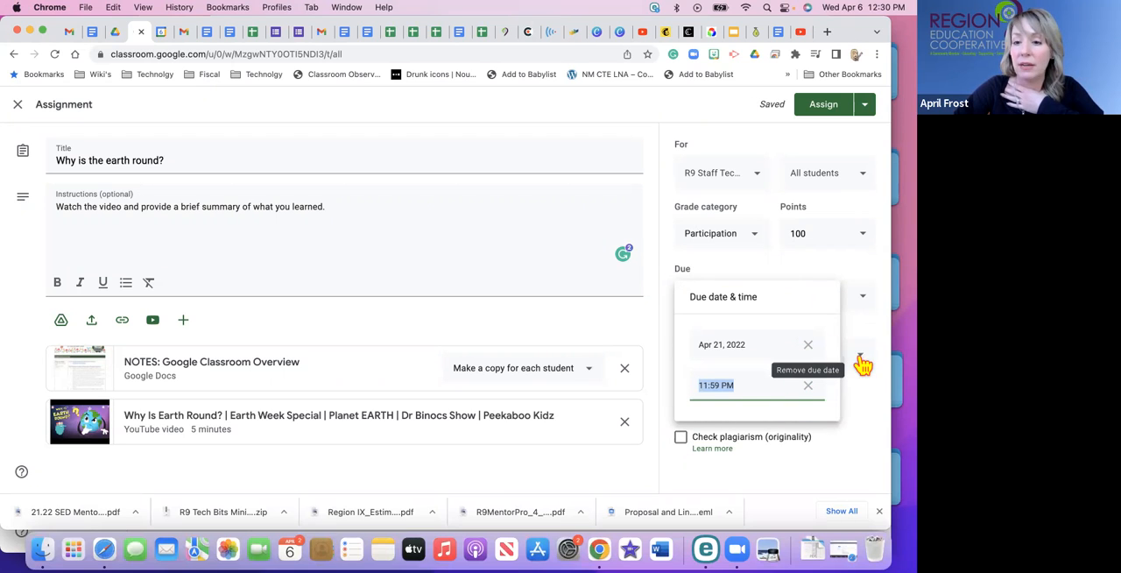
click(870, 398)
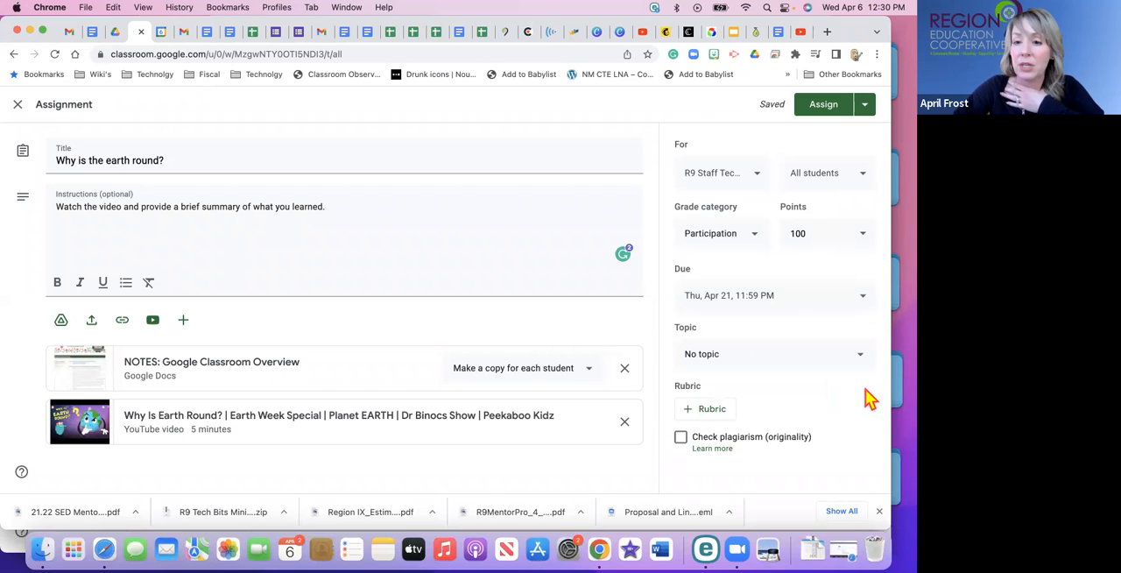
File the assignment under the Science topic and start creating a new rubric for it.
click(737, 363)
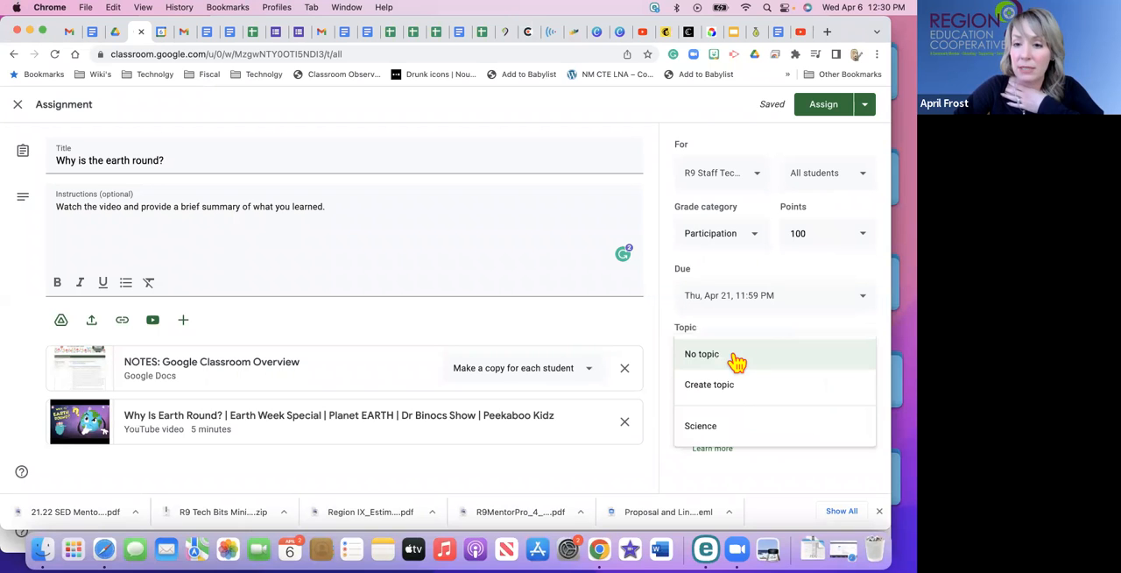
click(724, 427)
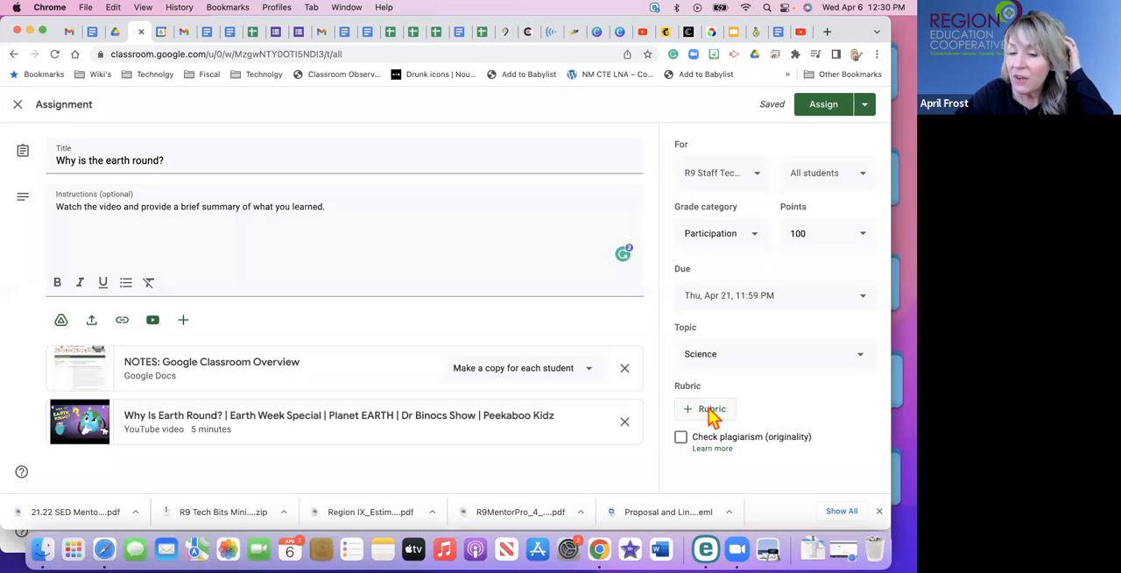
click(712, 410)
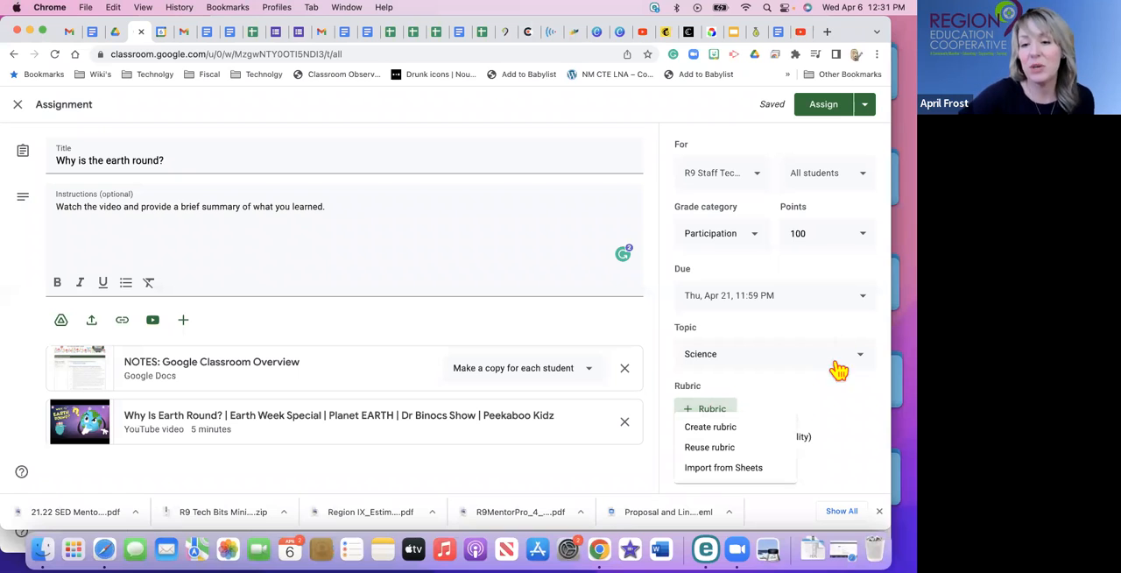
click(708, 429)
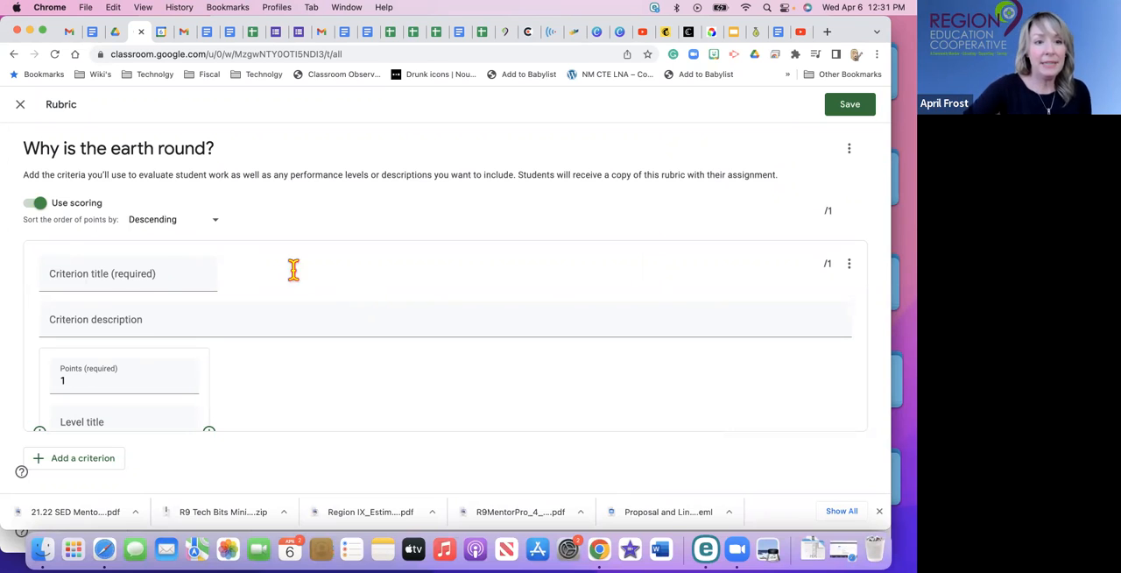
Title the rubric's first criterion "Grammar", keeping the points sorted in descending order.
click(218, 226)
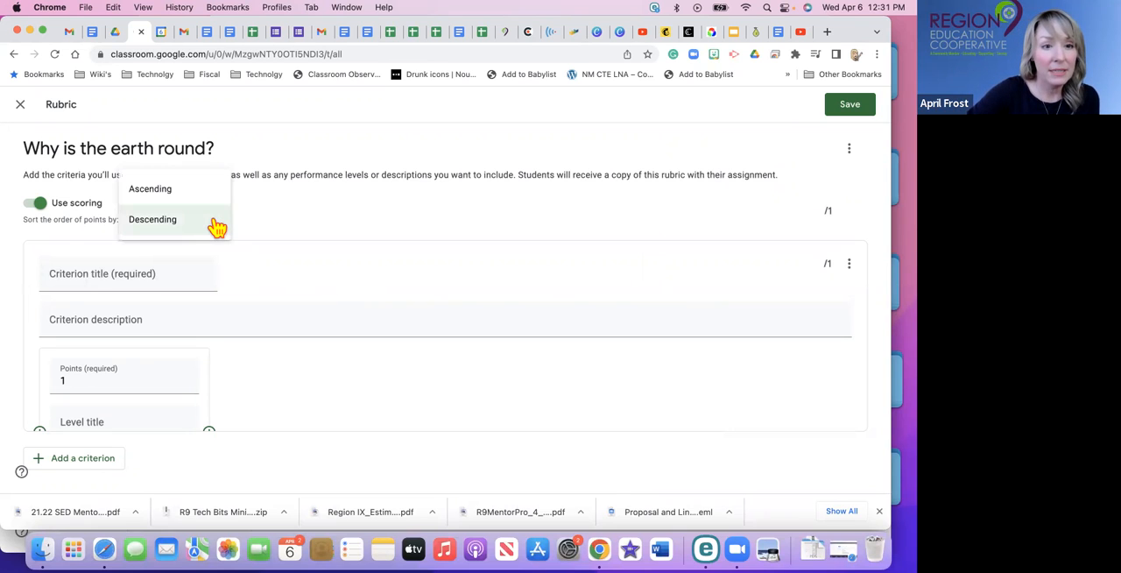
click(261, 259)
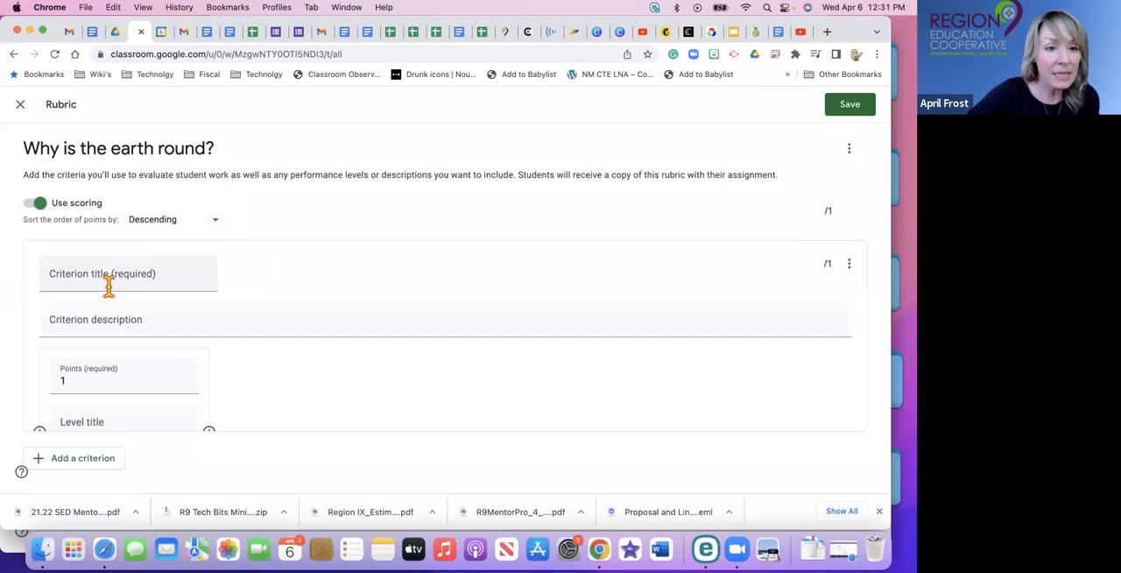
click(108, 279)
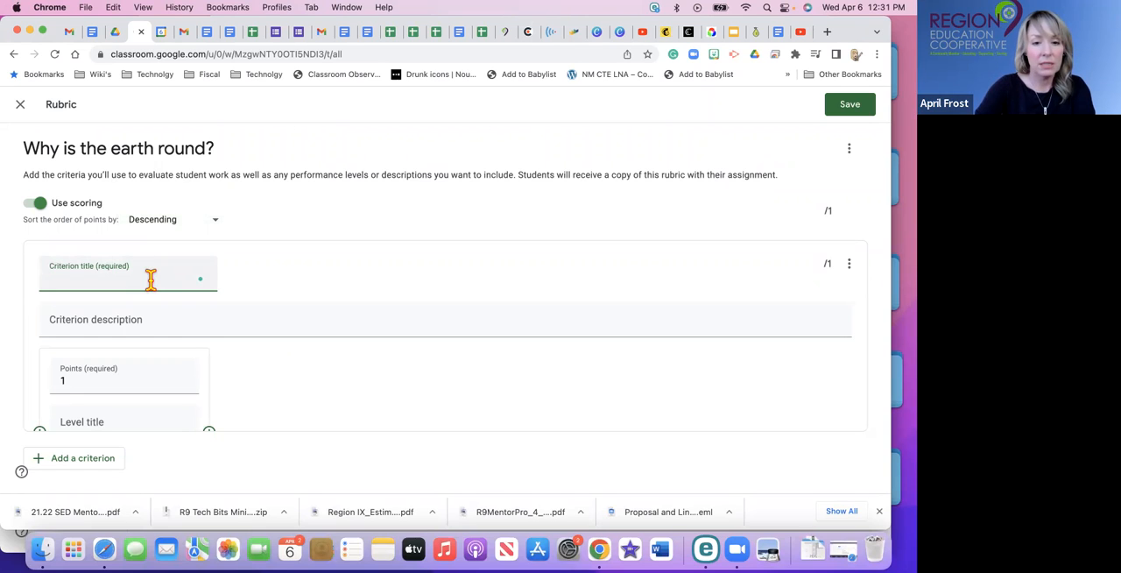
text(S)
key(BackSpace)
text(Sciece)
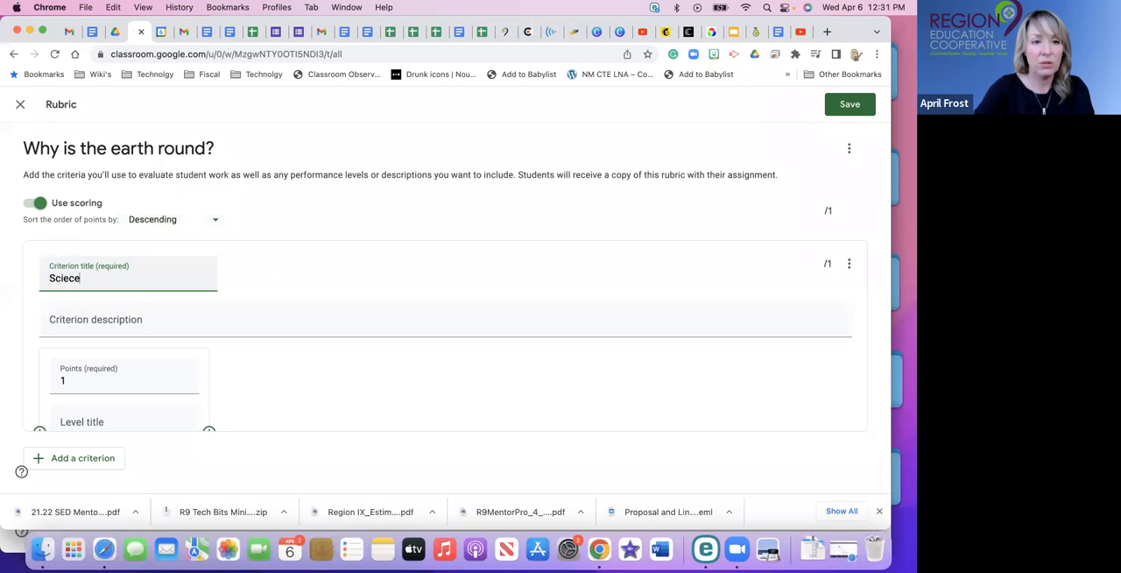
key(BackSpace)
key(BackSpace)
key(BackSpace)
key(BackSpace)
key(BackSpace)
key(BackSpace)
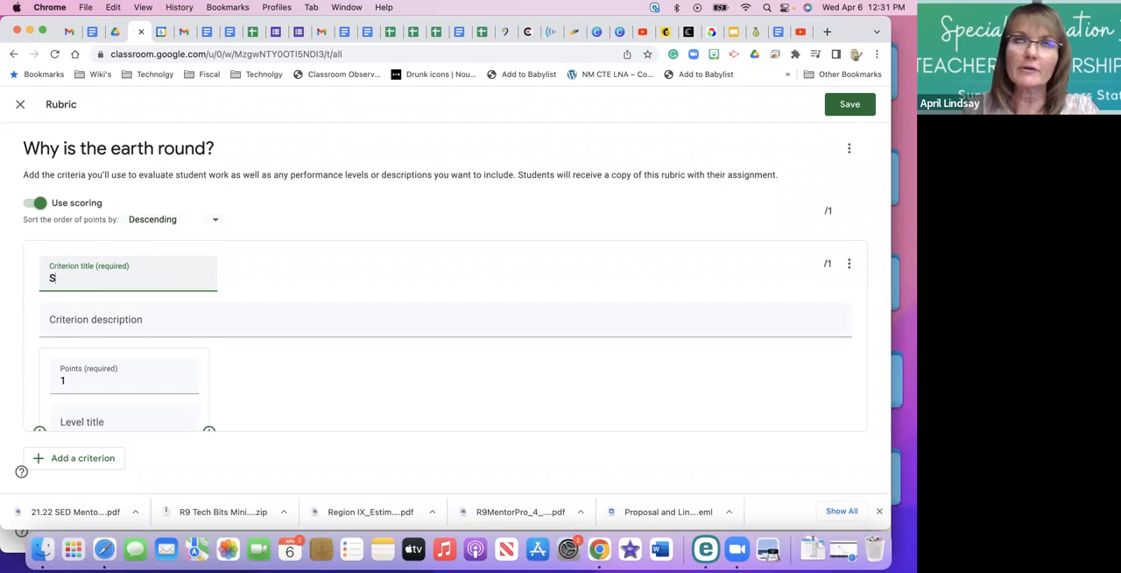
text(Grammer)
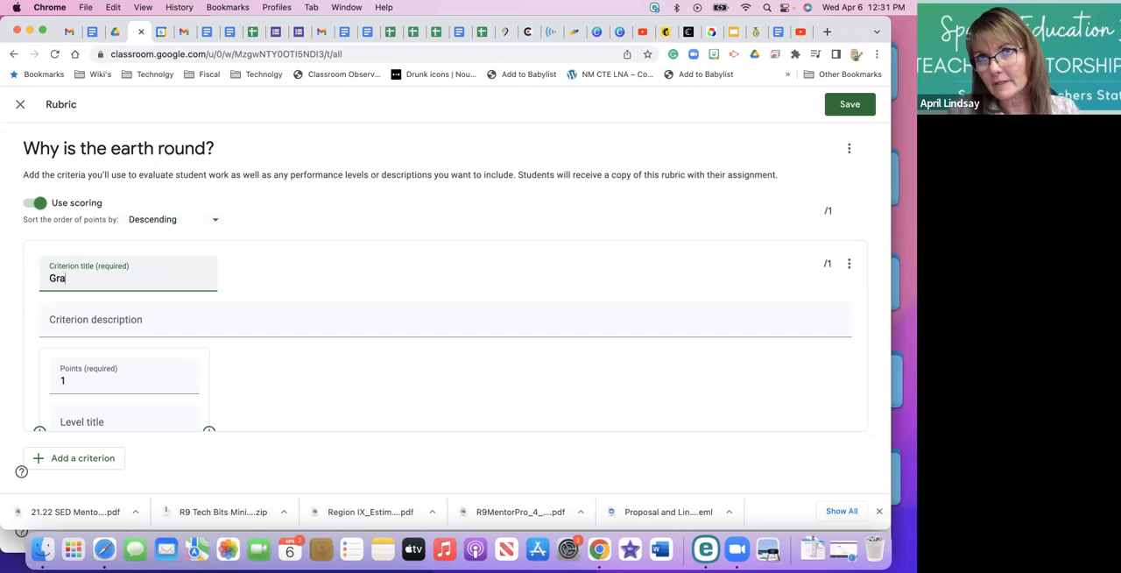
key(BackSpace)
key(BackSpace)
text(ar)
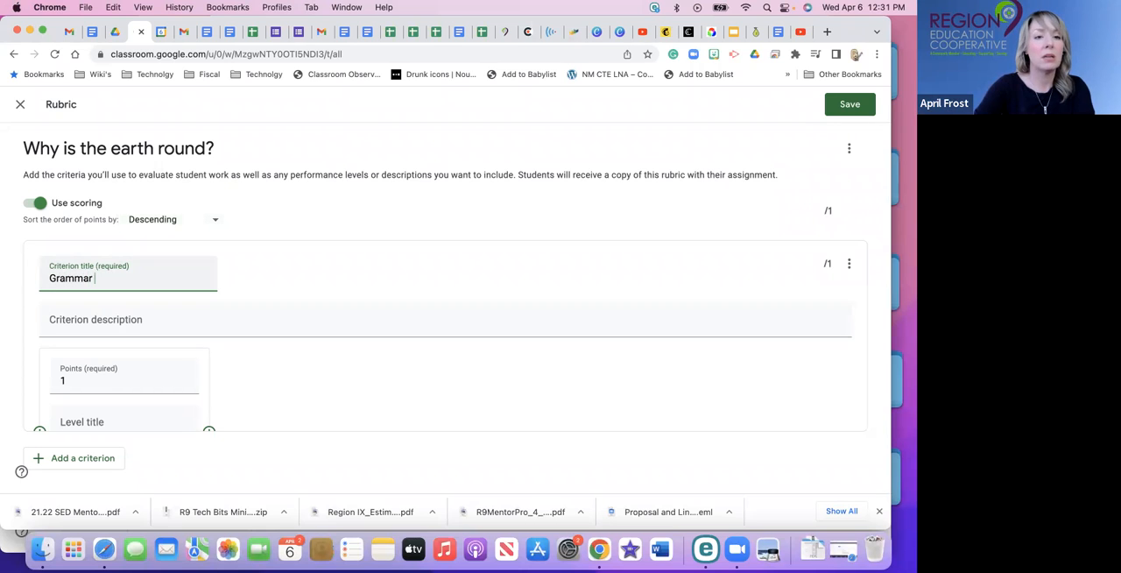
Describe the Grammar criterion as "Did they hit the 3 points from video".
click(123, 326)
text(Did )
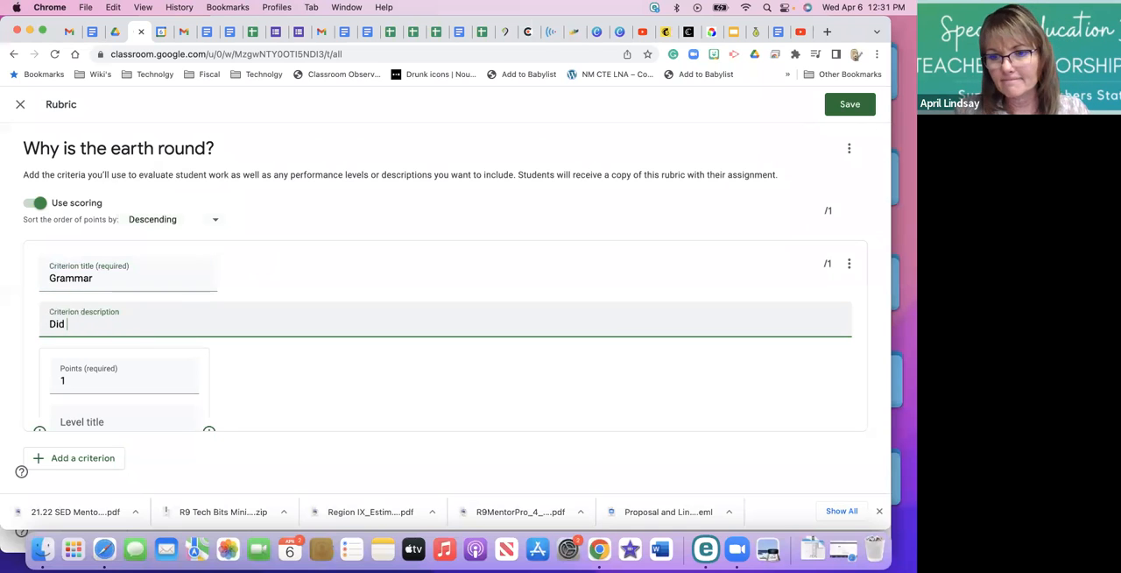
text(they hit the )
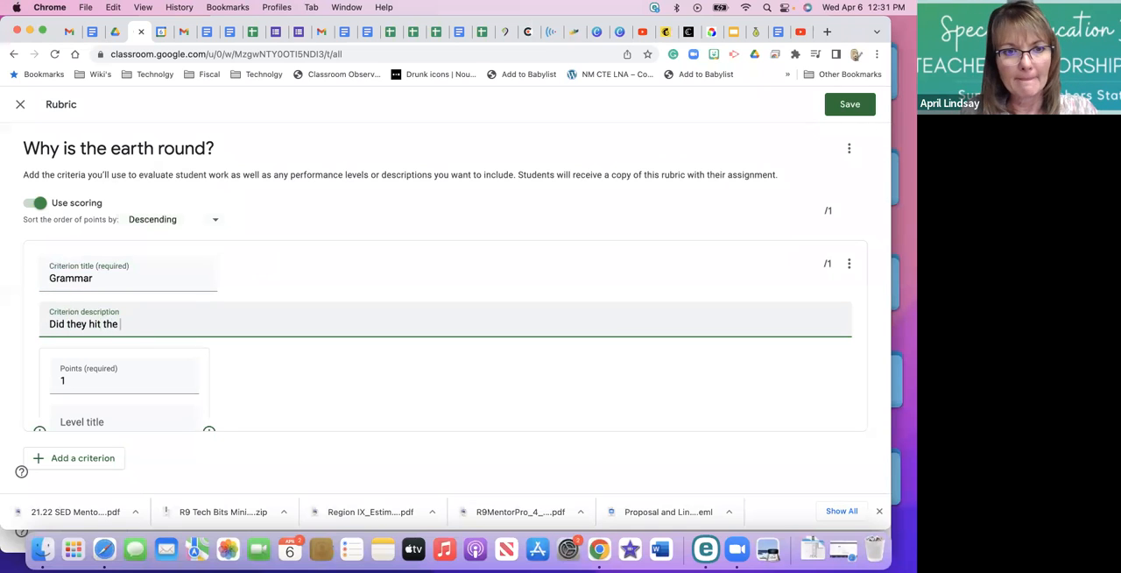
text(3 point)
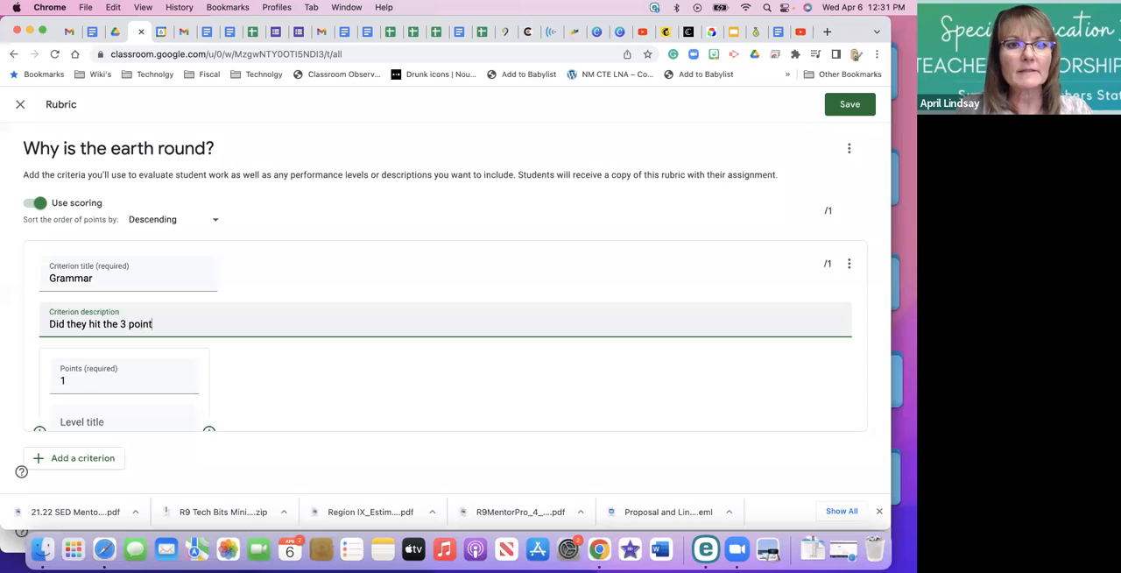
text(s from video)
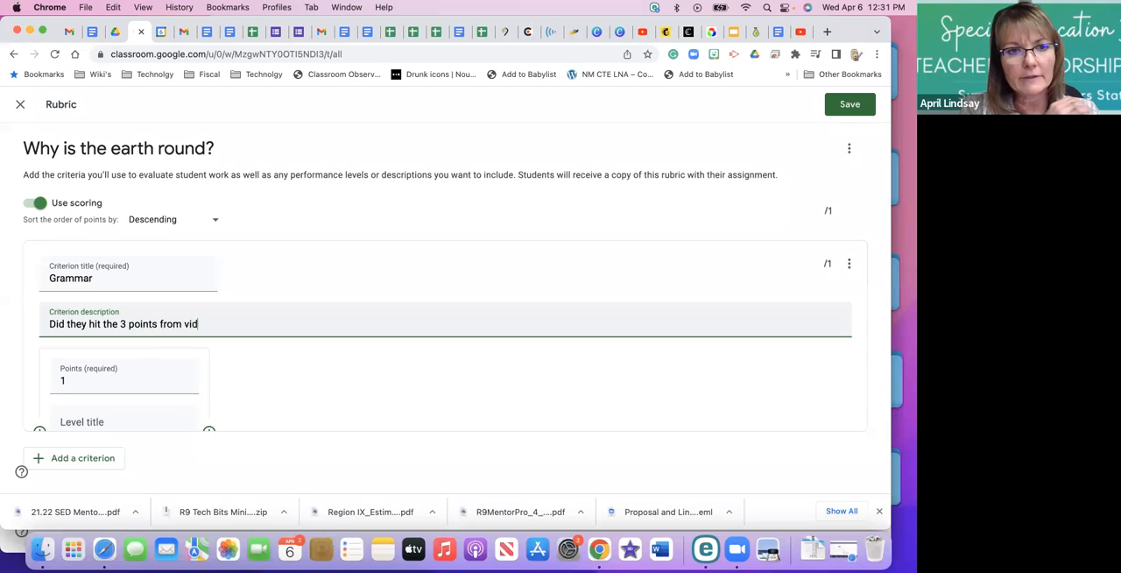
click(115, 278)
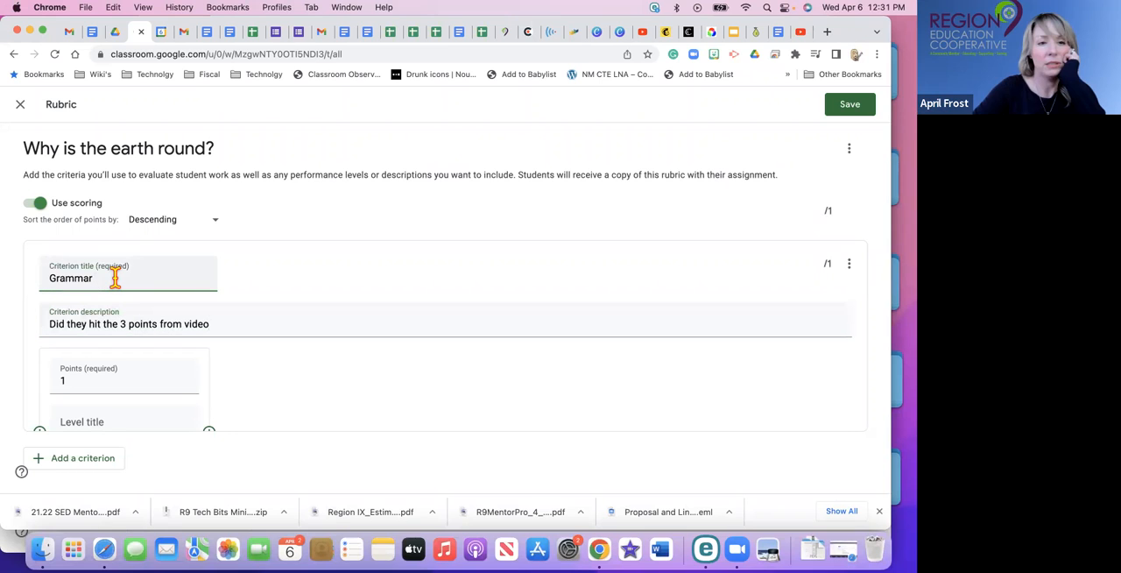
click(111, 326)
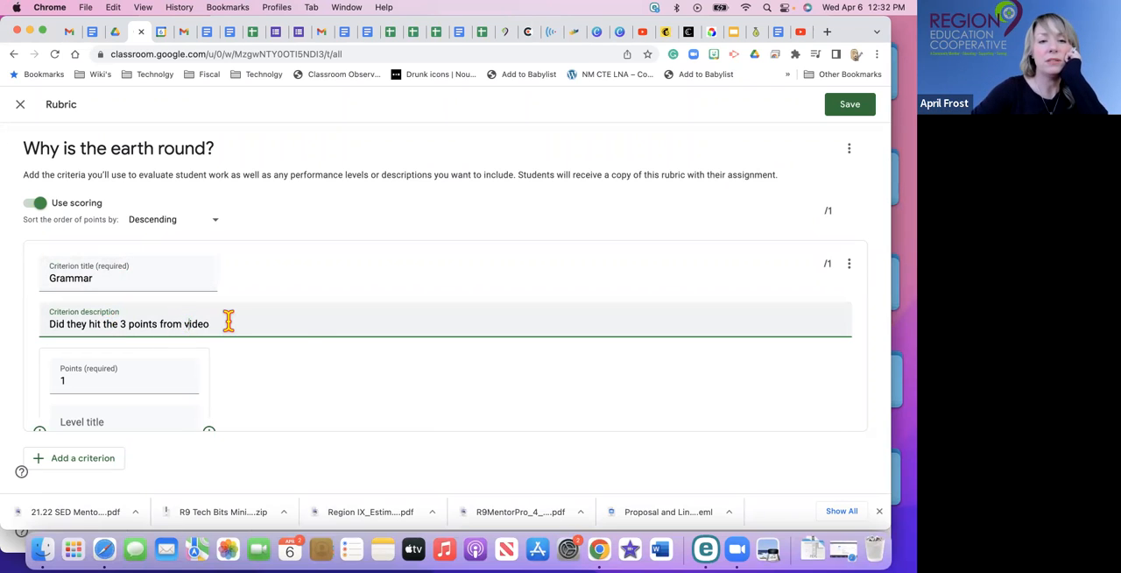
Replace the Grammar criterion's description with "Checking for correct Grammar".
drag(225, 320, 49, 323)
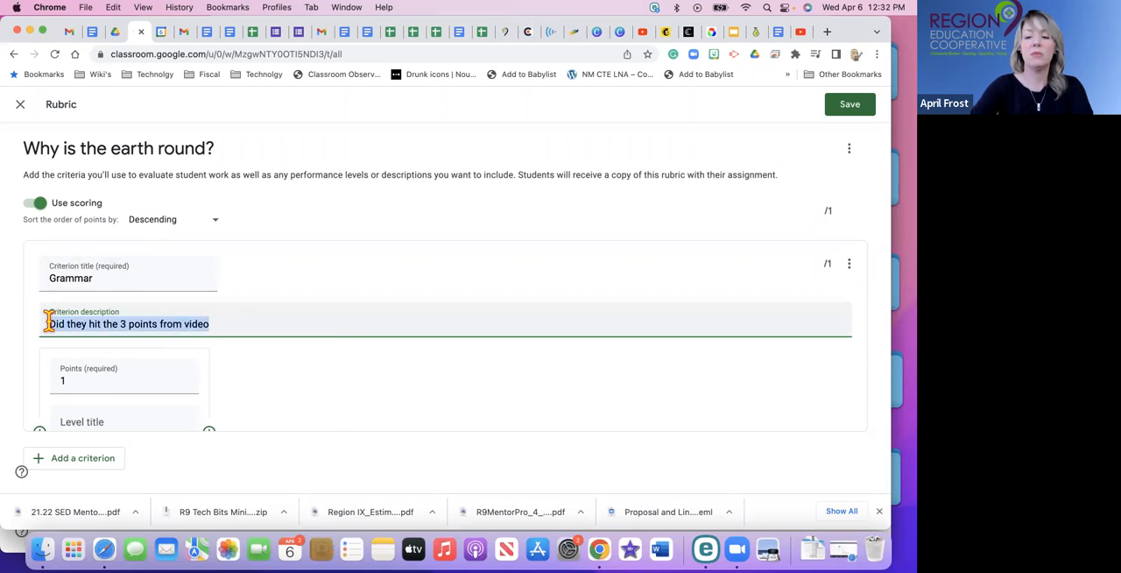
key(BackSpace)
text(Check paper)
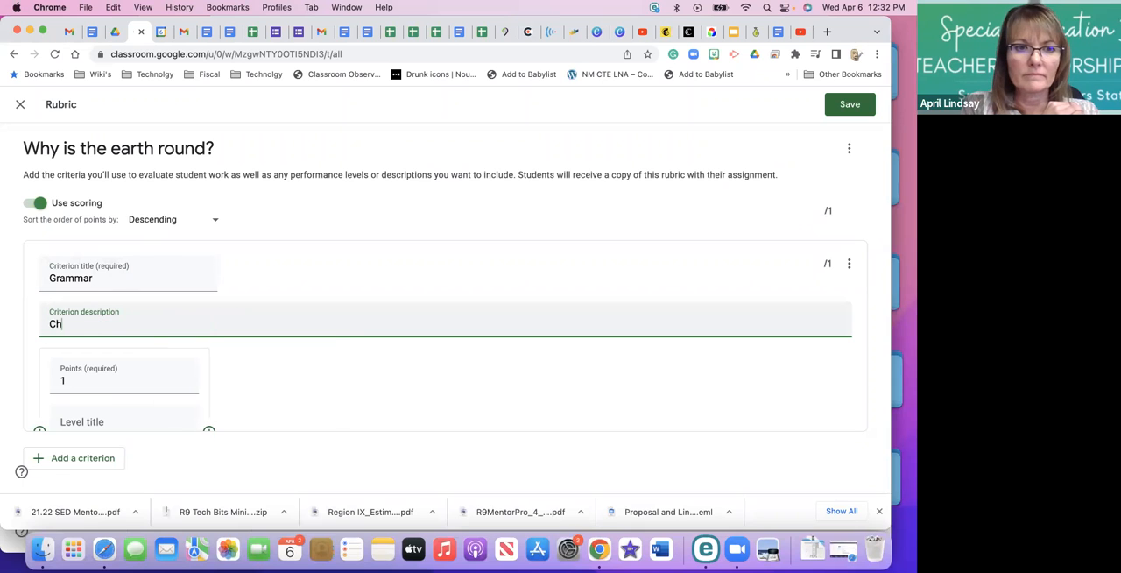
key(BackSpace)
key(BackSpace)
key(BackSpace)
key(BackSpace)
key(BackSpace)
key(BackSpace)
key(BackSpace)
key(BackSpace)
key(BackSpace)
key(BackSpace)
key(BackSpace)
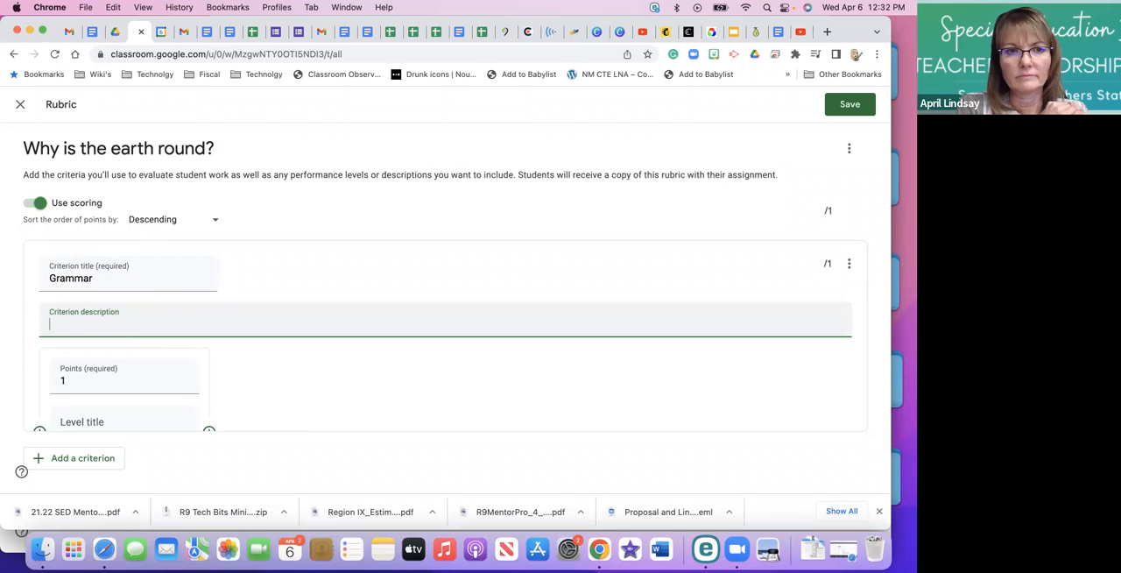
text(Checking for g)
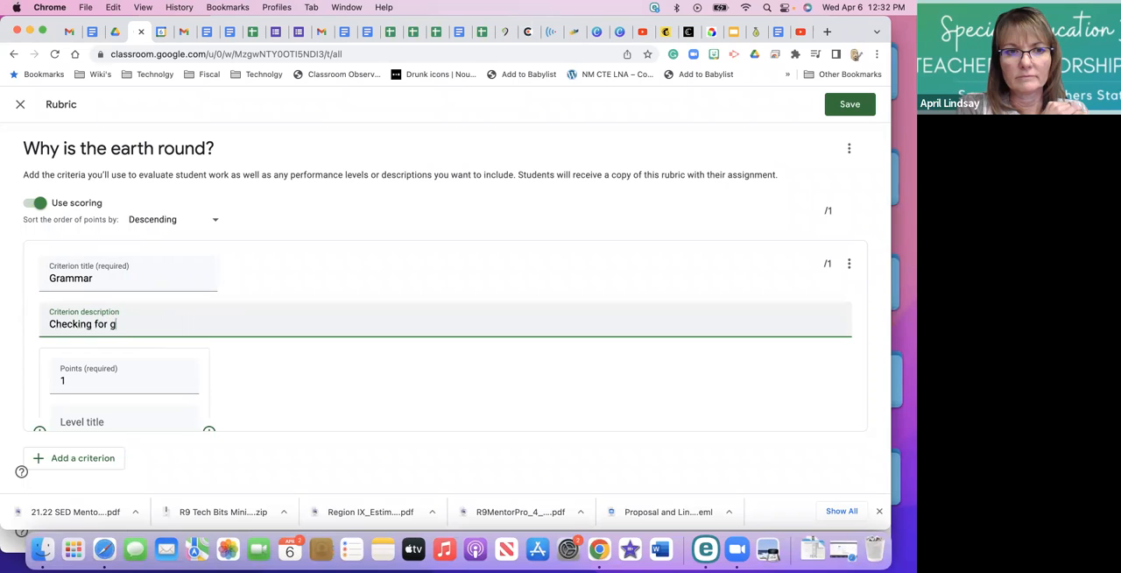
key(BackSpace)
text(correct Gramme)
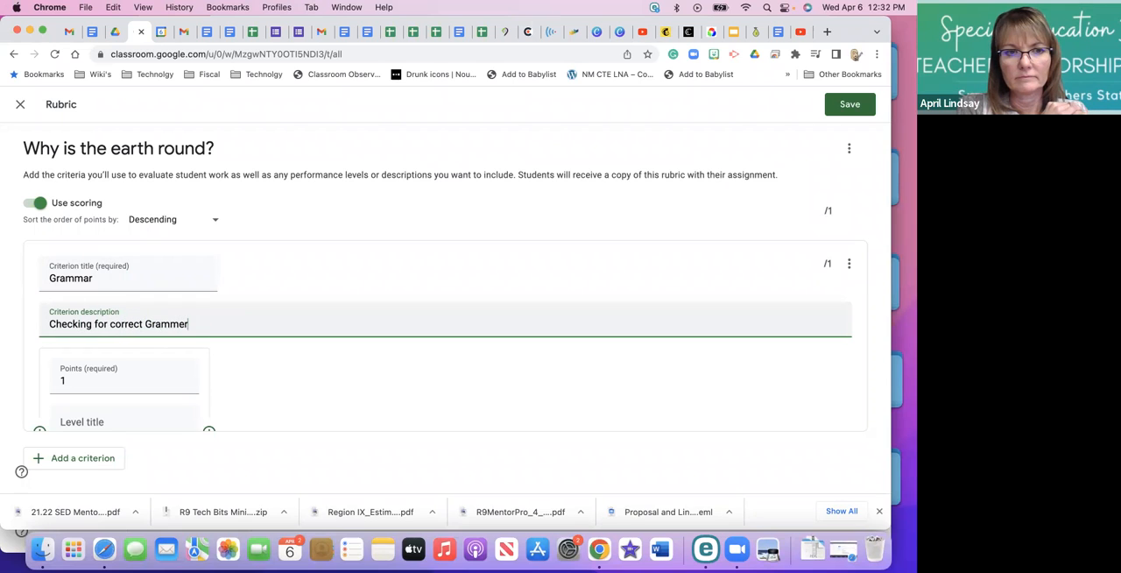
key(BackSpace)
text(ar)
Set the points of the Grammar criterion's first level to 10.
scroll(74, 326, down, 3)
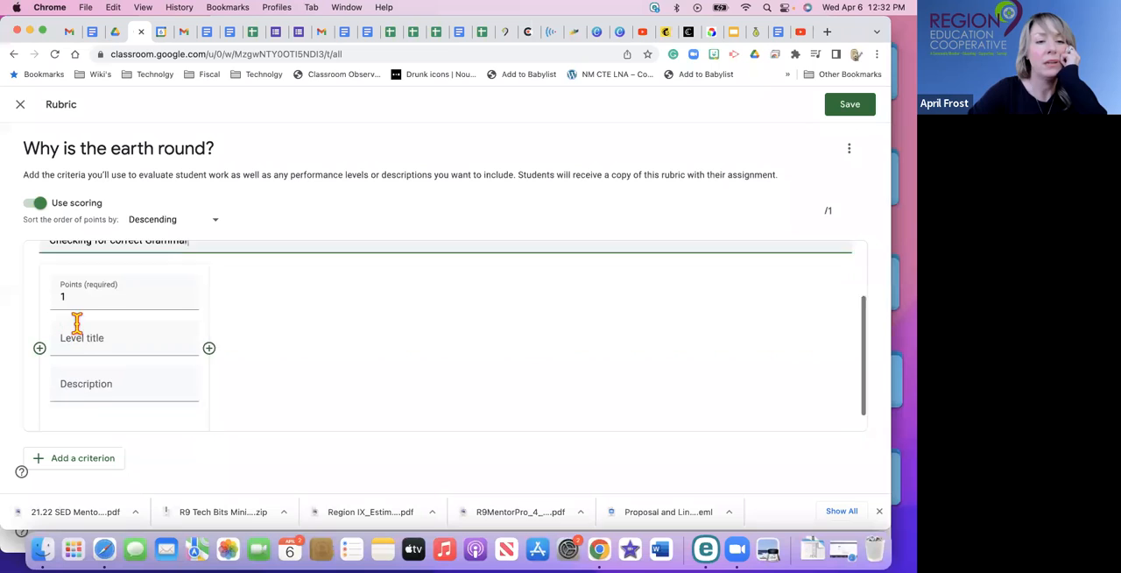
click(96, 276)
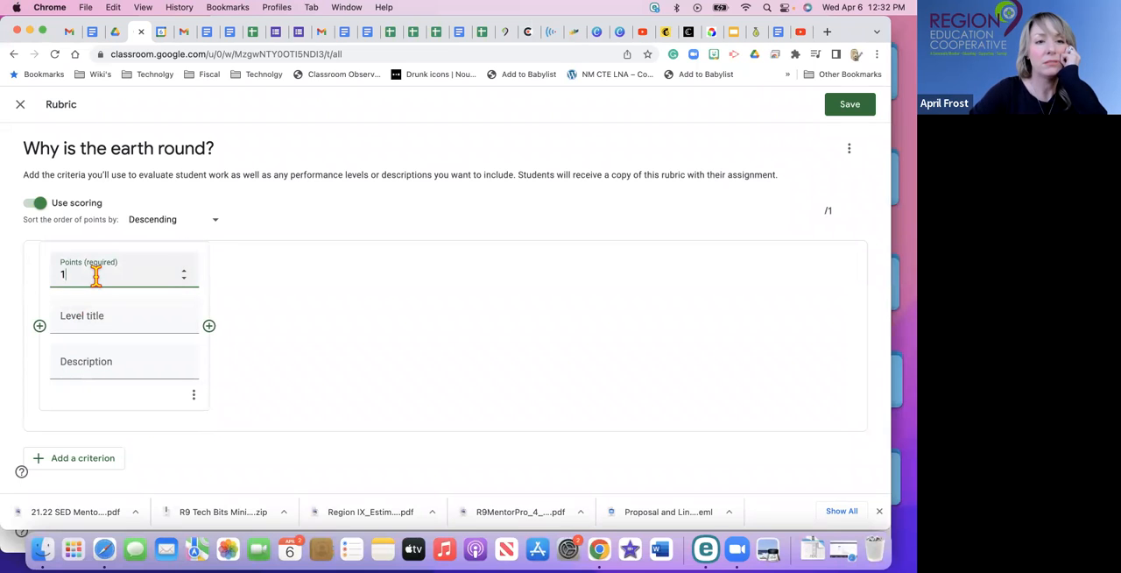
click(184, 271)
click(184, 271)
click(184, 271)
click(184, 270)
click(184, 271)
click(184, 270)
click(184, 270)
click(184, 272)
click(184, 272)
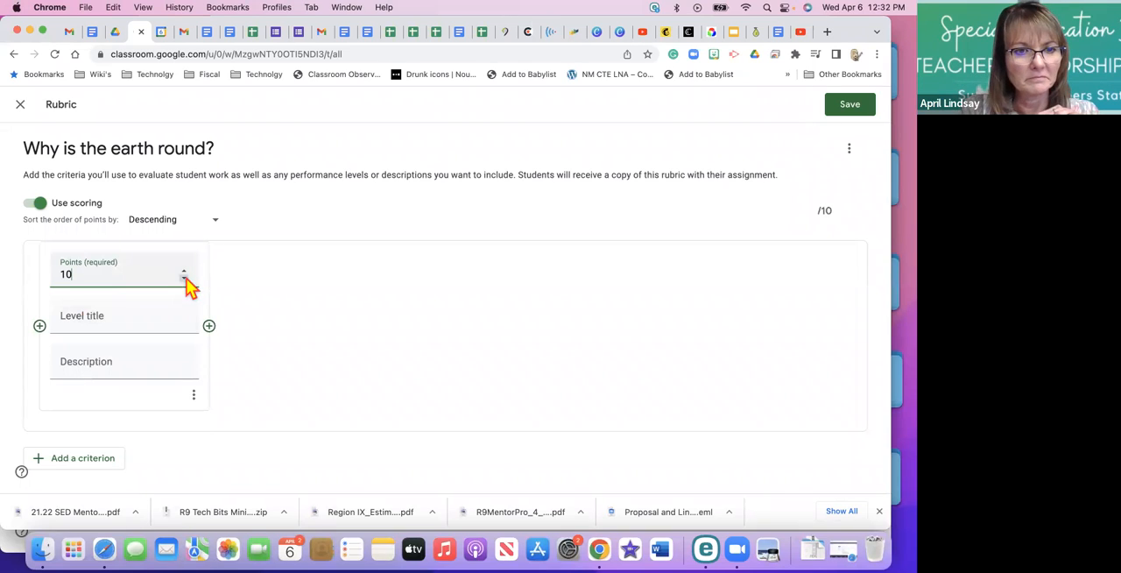
Try "Grammar" as the title of the 10-point level and clear it again.
click(143, 319)
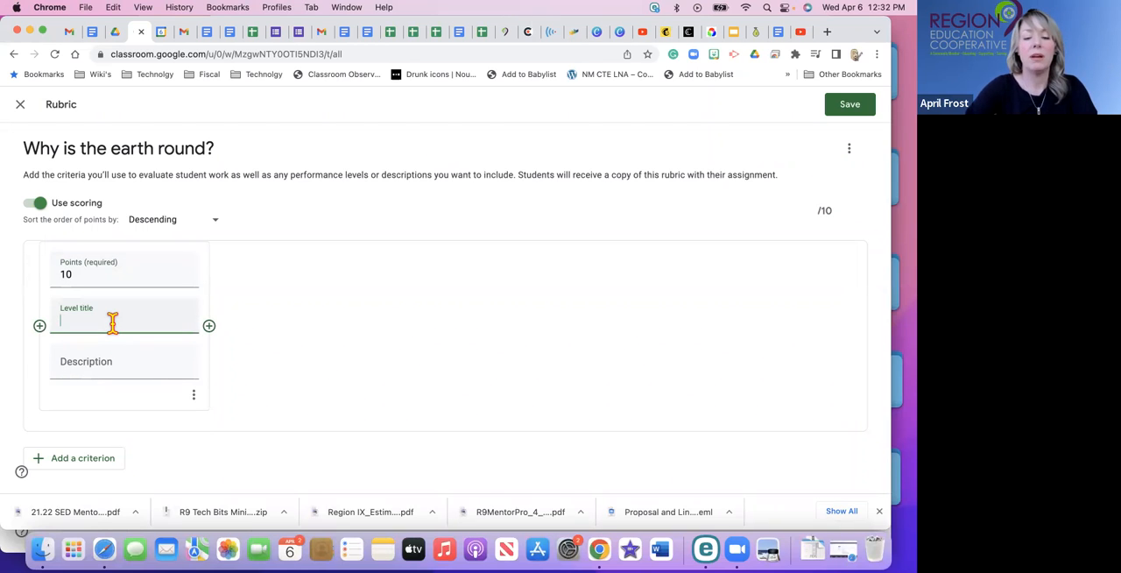
text(Grammar)
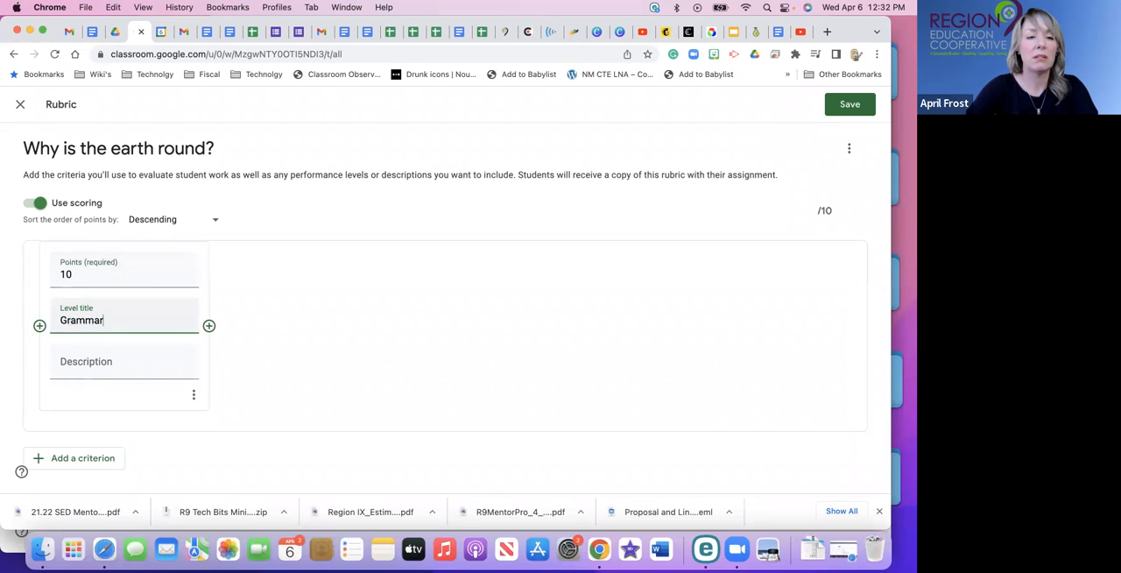
click(89, 363)
click(129, 319)
key(BackSpace)
key(BackSpace)
key(BackSpace)
key(BackSpace)
key(BackSpace)
key(BackSpace)
key(BackSpace)
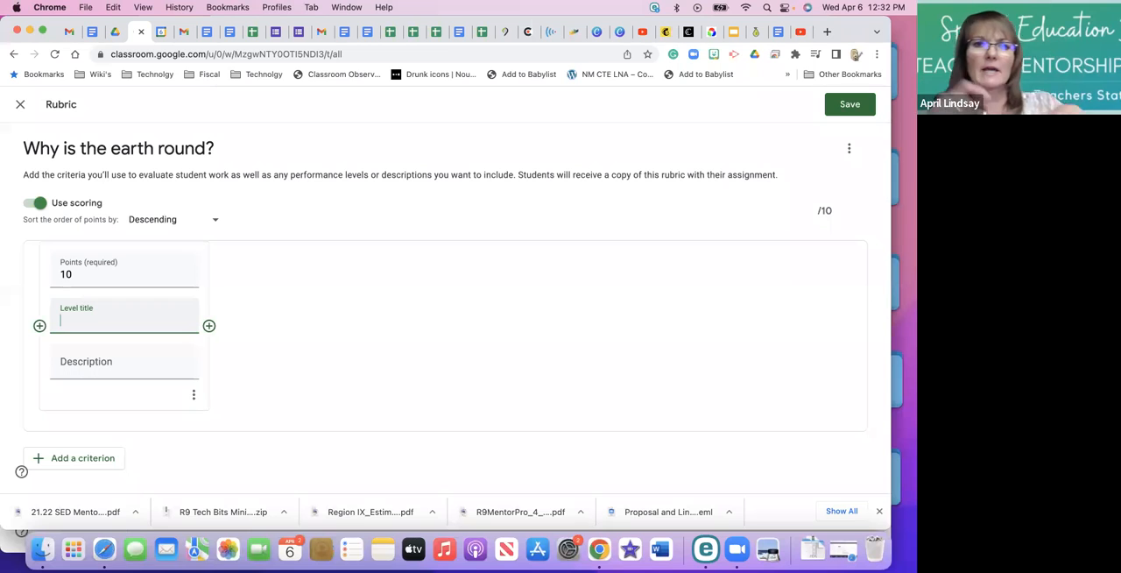
Title the 10-point level "Level 1" and leave its description blank.
text(3)
key(BackSpace)
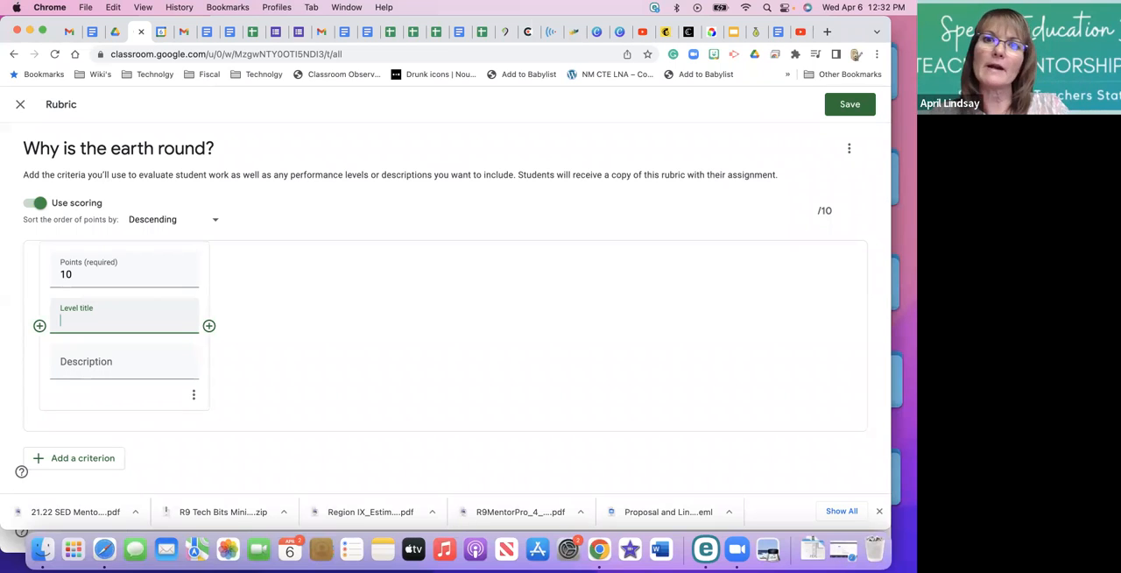
text(Lev)
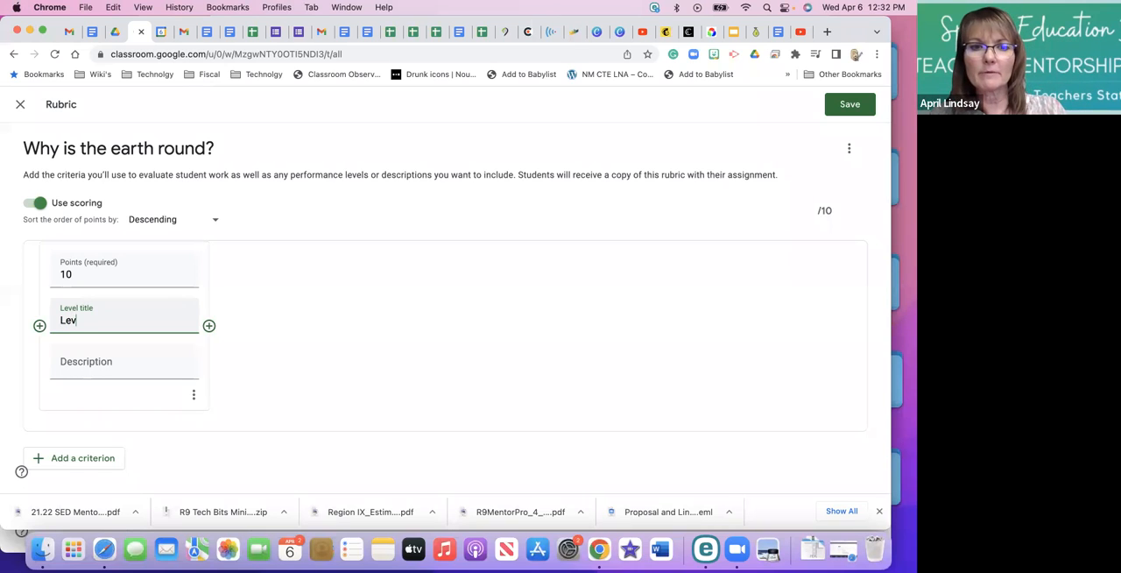
text(el 1)
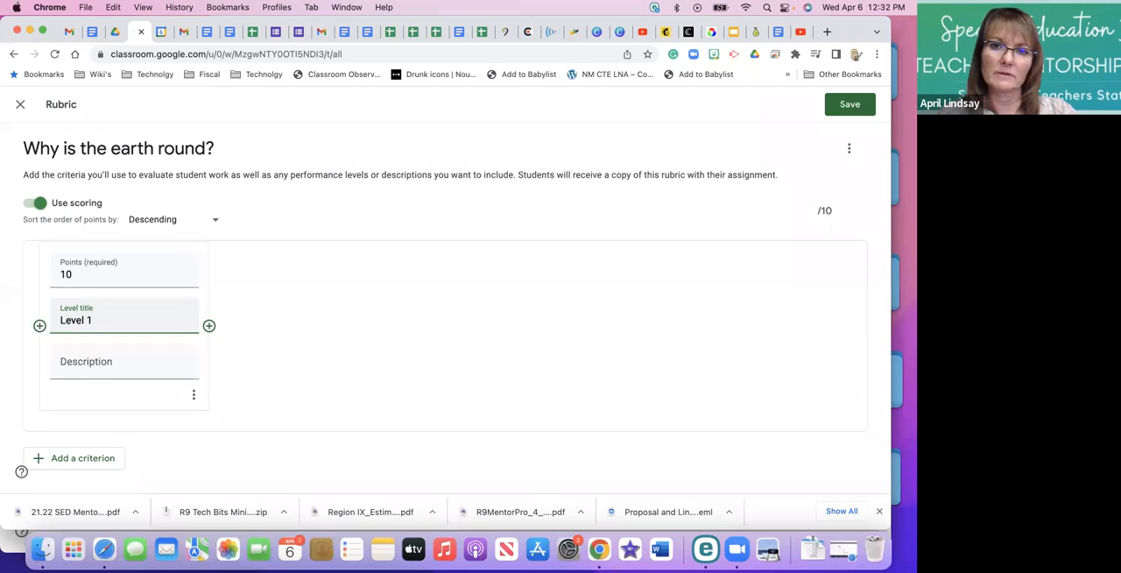
click(112, 361)
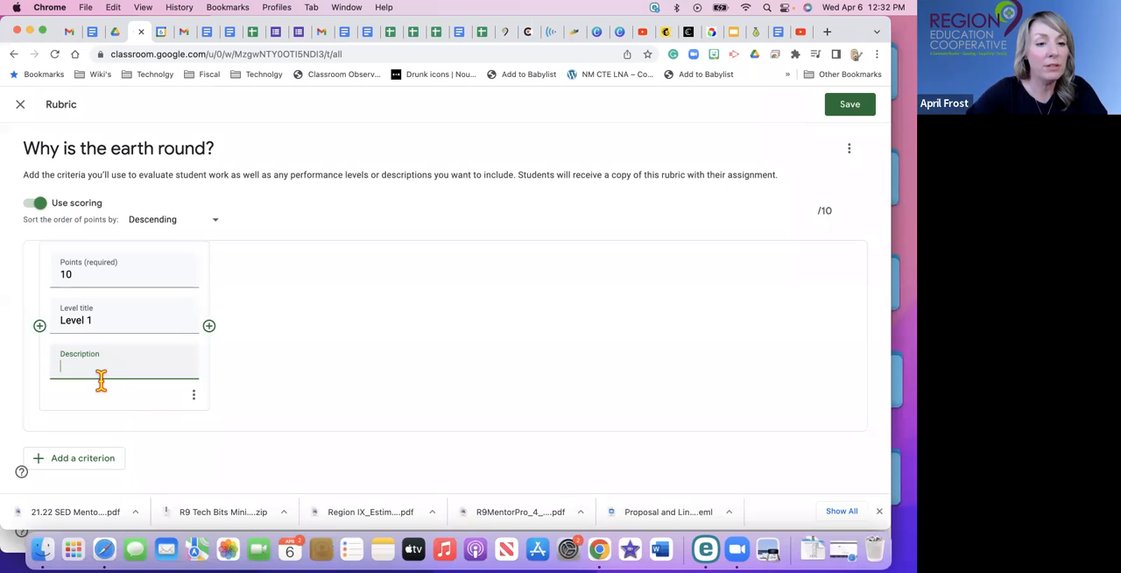
click(194, 395)
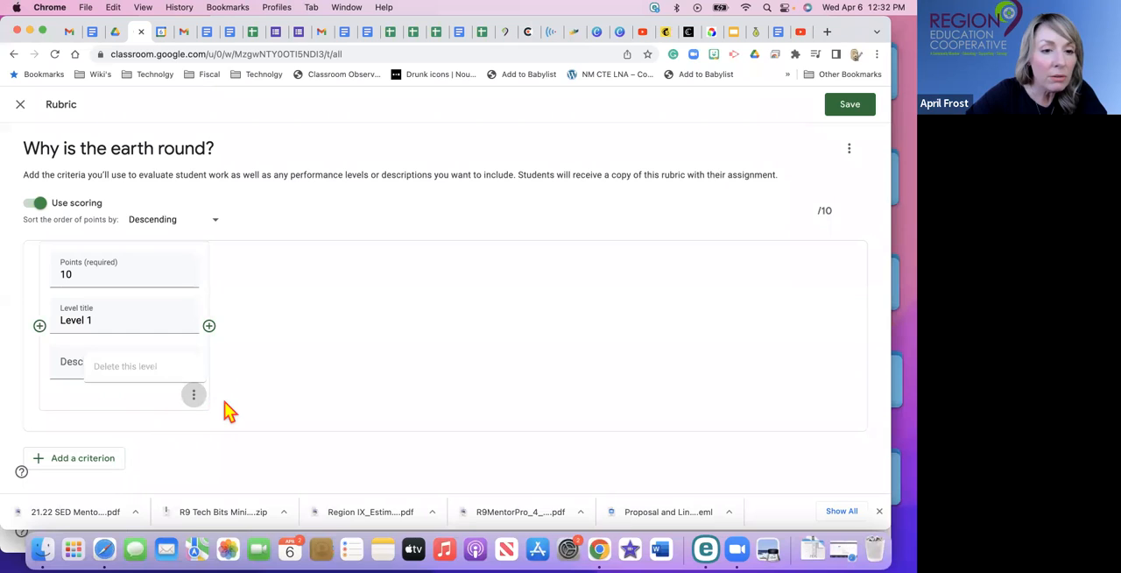
Add a second criterion to the rubric and title it "Grammar", without a criterion description.
click(75, 467)
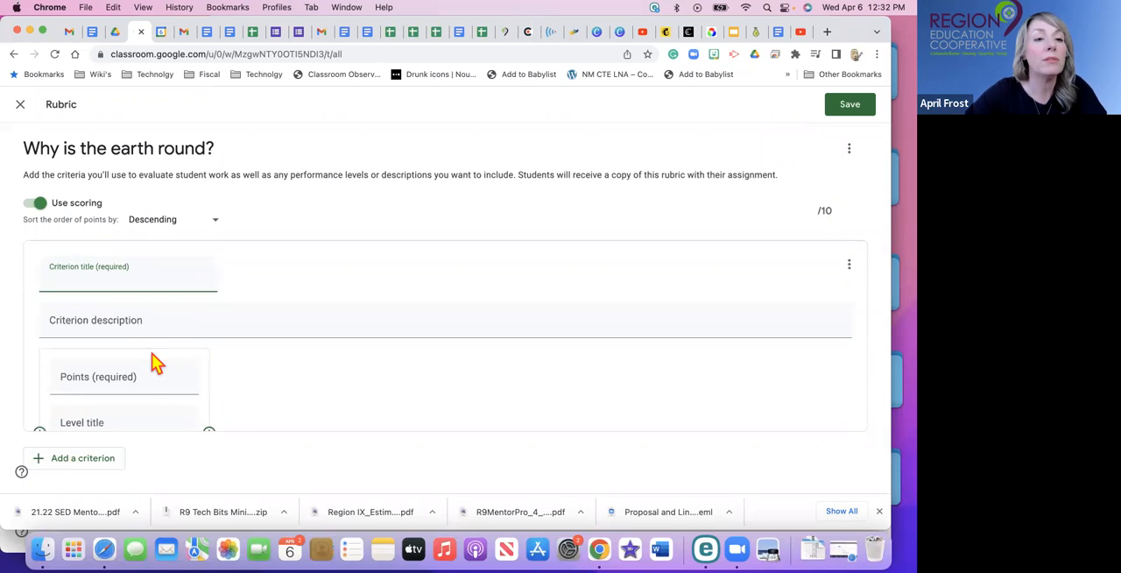
scroll(151, 353, up, 5)
scroll(151, 353, up, 2)
scroll(150, 359, down, 5)
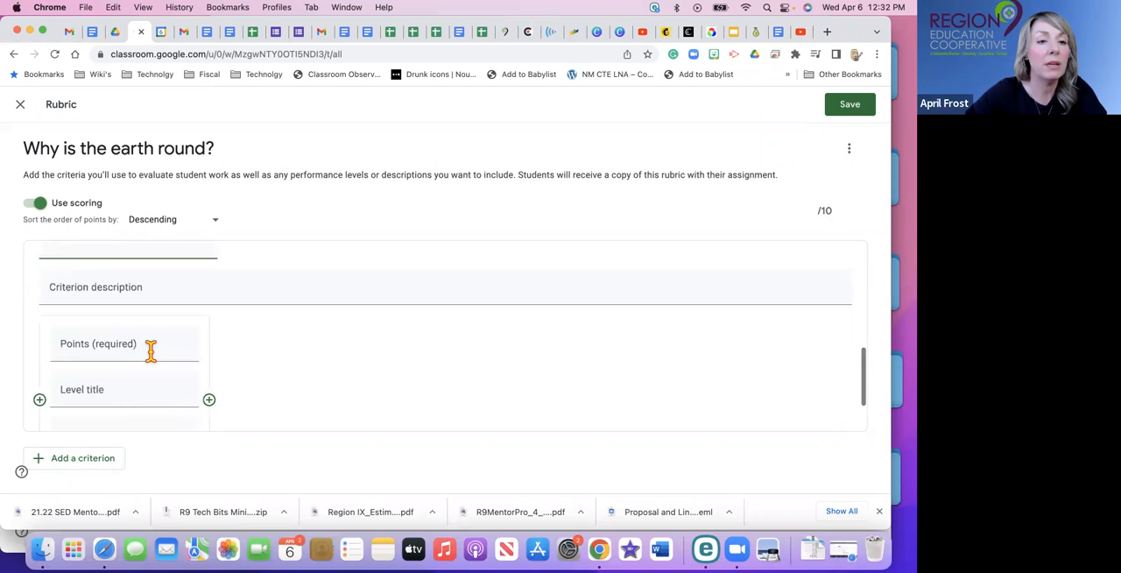
scroll(149, 351, up, 1)
scroll(153, 356, up, 1)
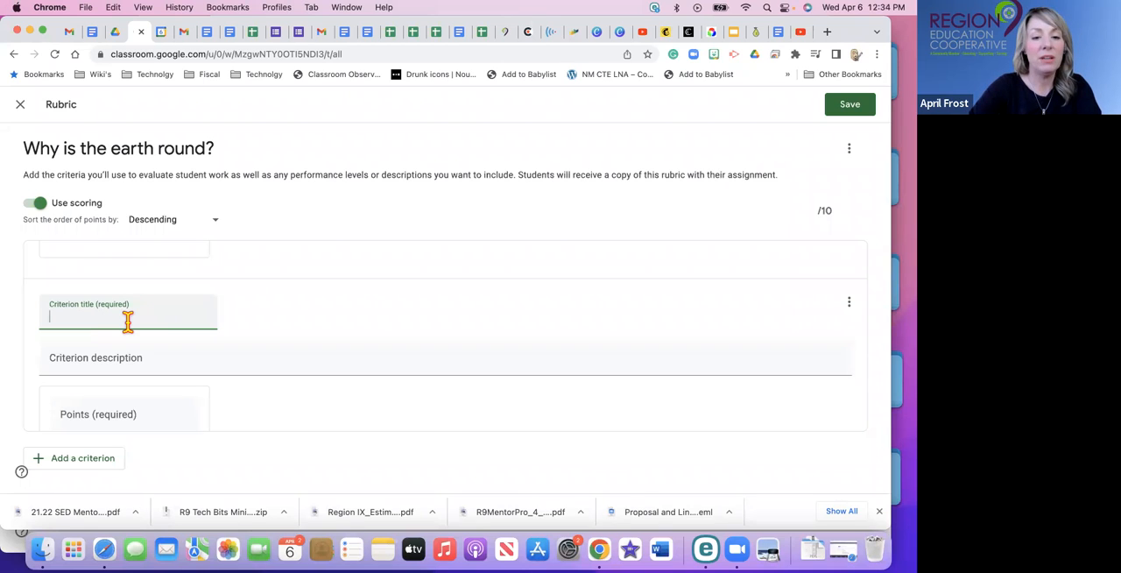
text(Grammarf)
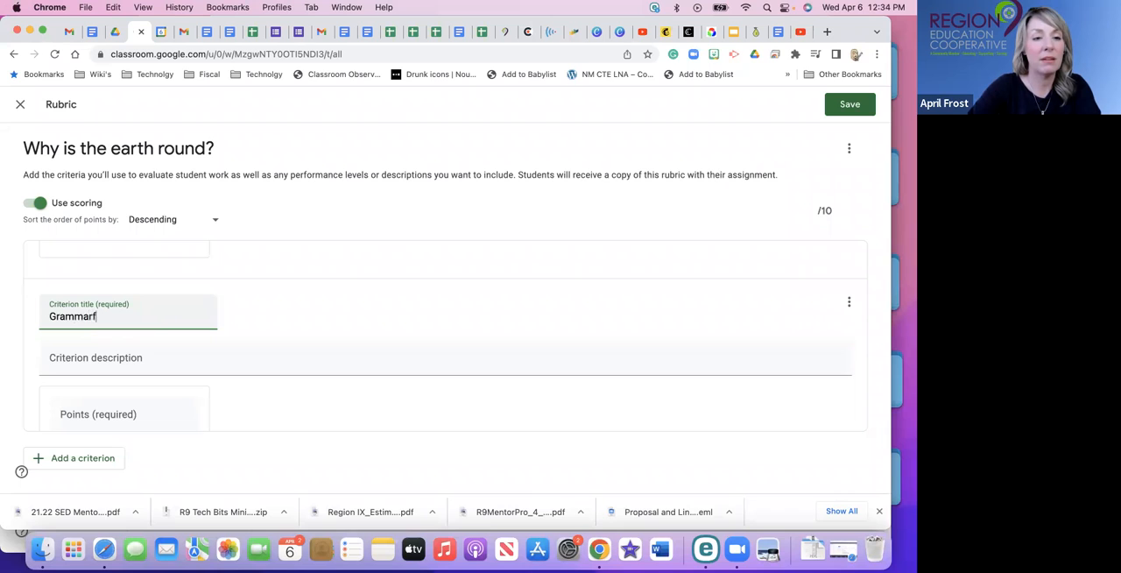
key(BackSpace)
click(117, 357)
key(Tab)
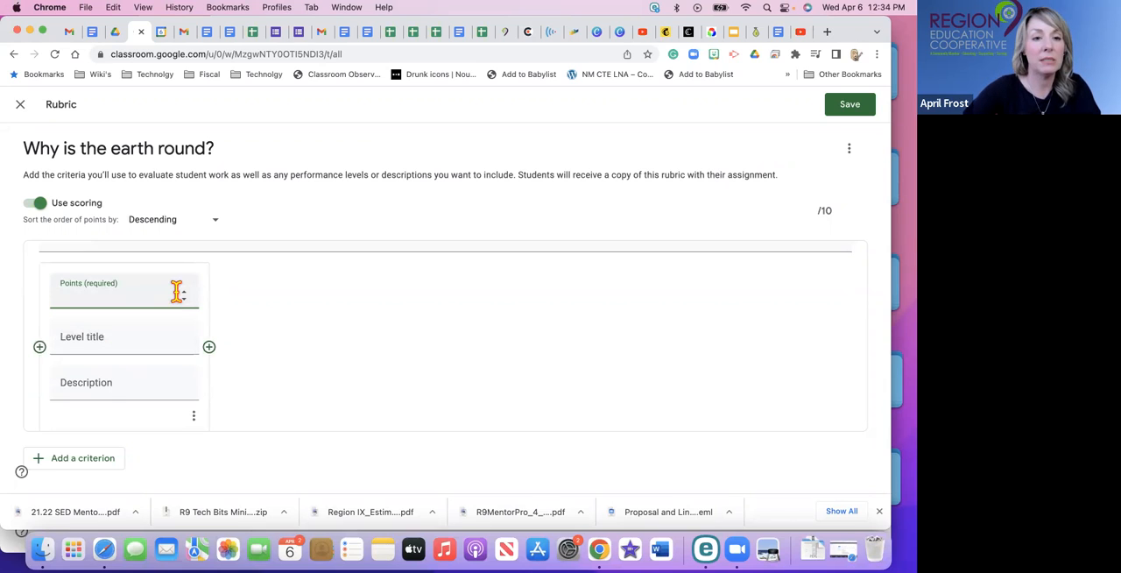
Set the points of the second criterion's level to 10.
click(185, 293)
click(184, 293)
click(185, 293)
click(185, 293)
click(185, 293)
click(185, 293)
click(185, 293)
click(185, 293)
click(185, 294)
click(185, 294)
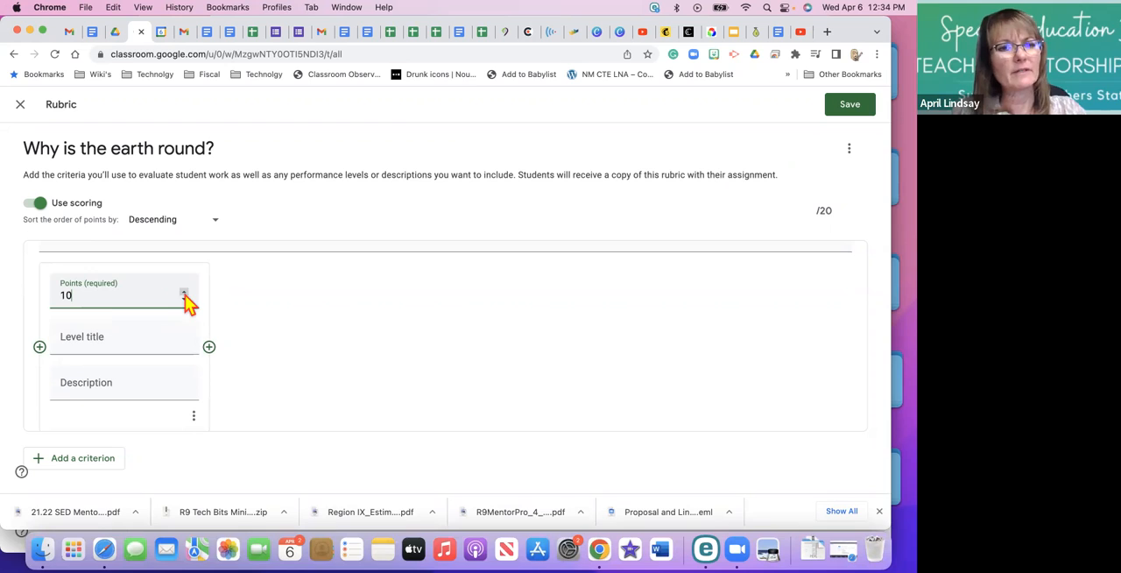
Title the second criterion's 10-point level "Level 3", leave its description blank, and save the rubric.
click(132, 341)
text(Lev)
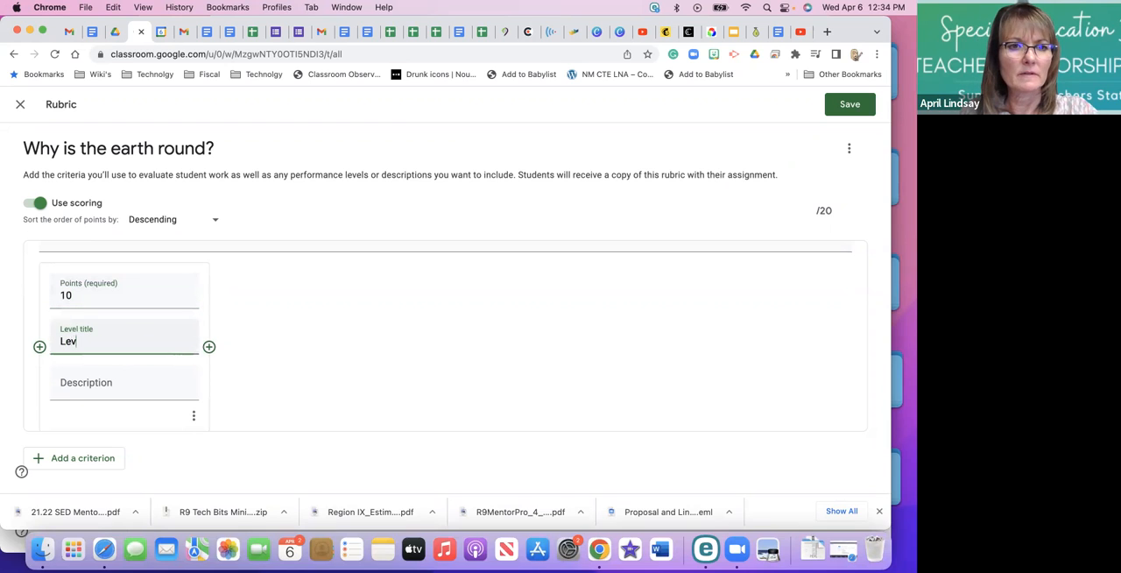
text(el 2)
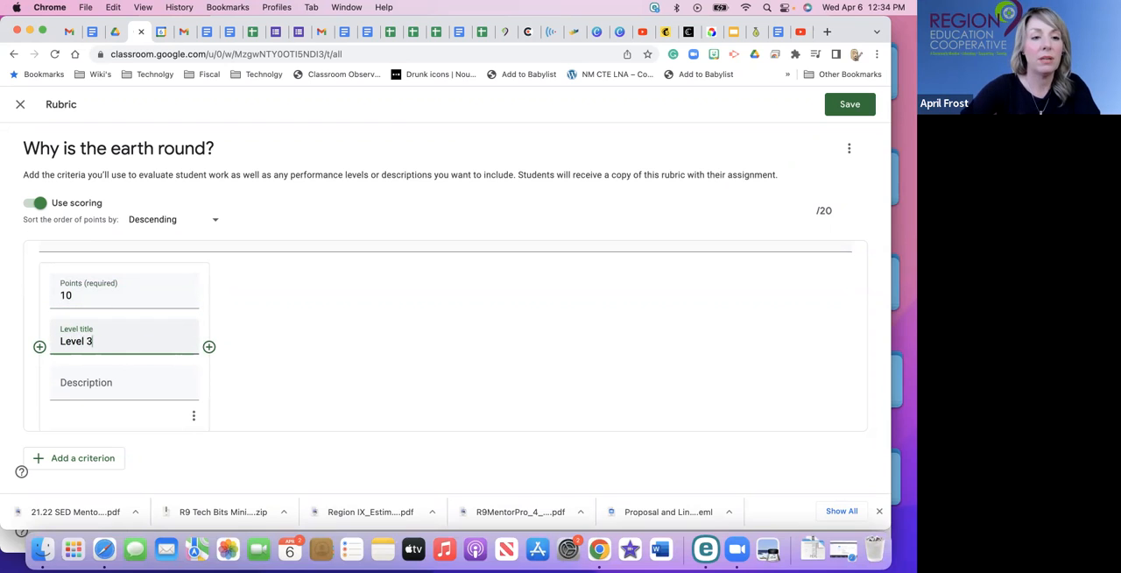
click(112, 382)
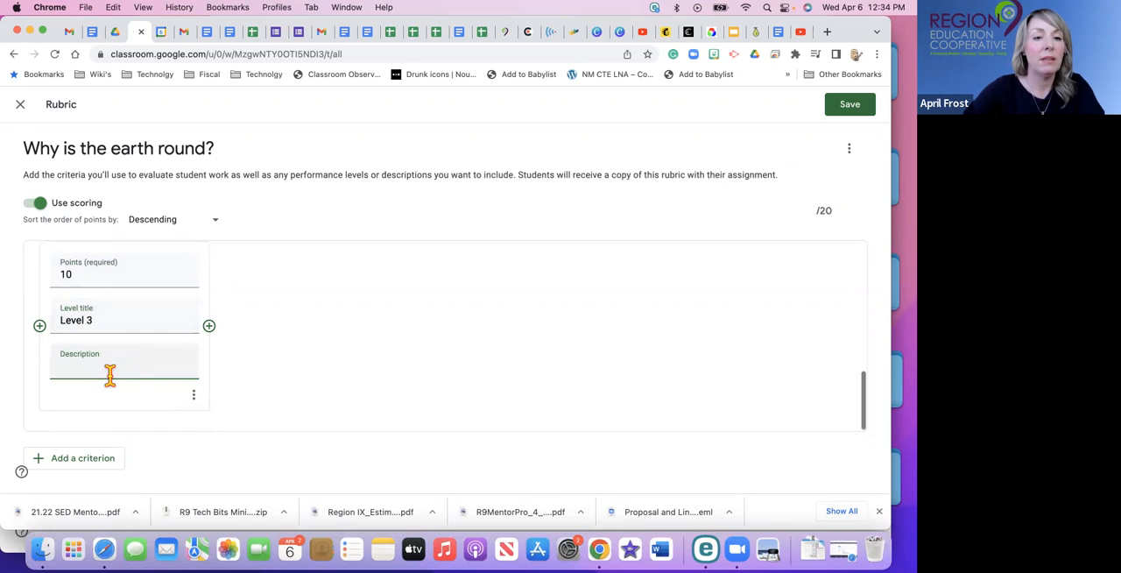
scroll(605, 339, up, 1)
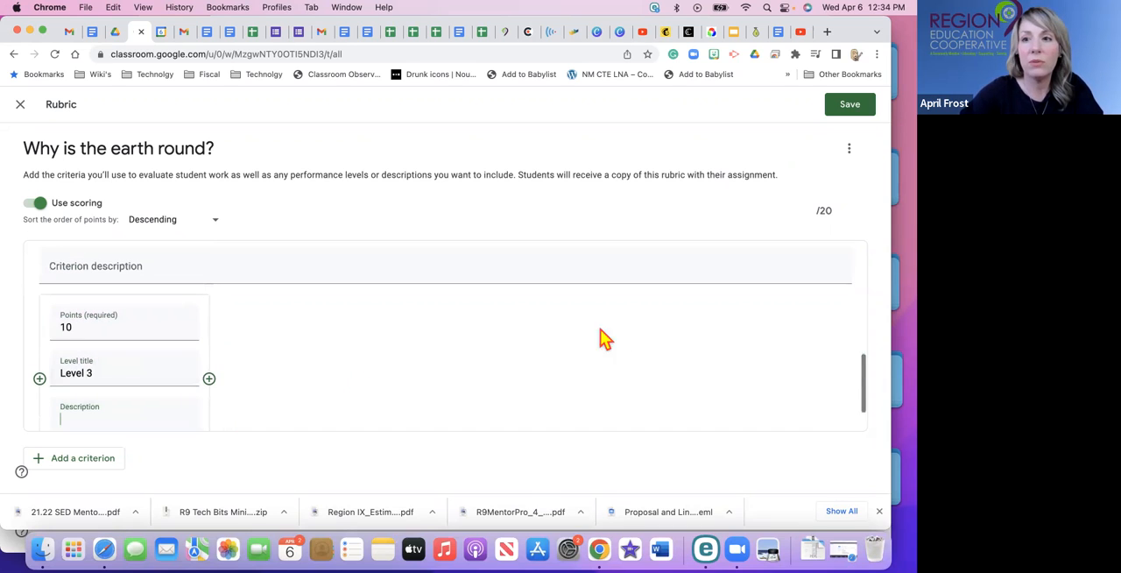
click(846, 111)
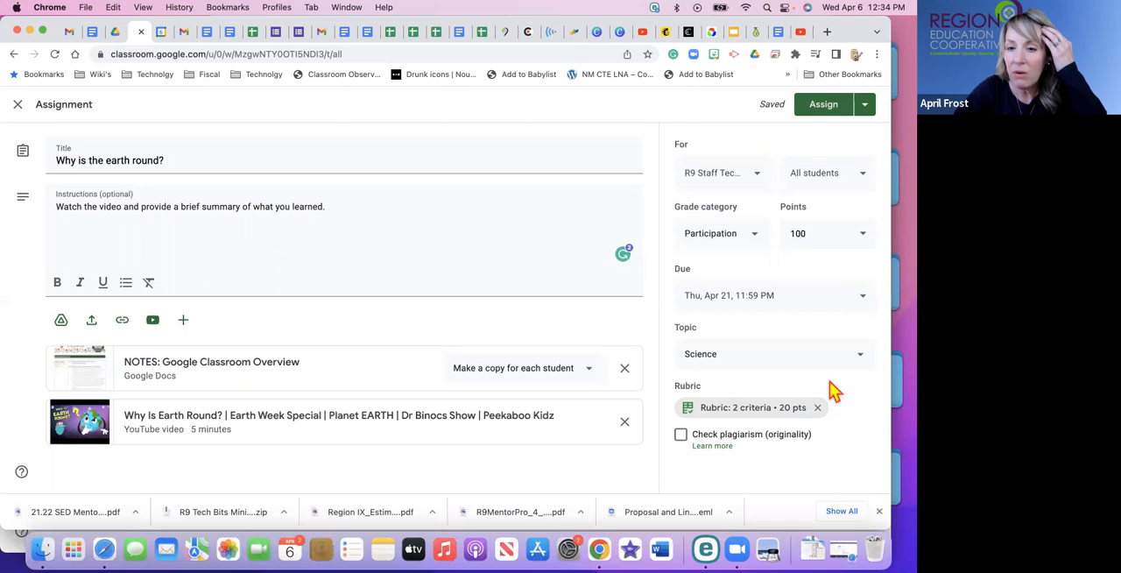
Open the rubric attached to the assignment, review its criteria and levels, and return to the assignment.
click(726, 418)
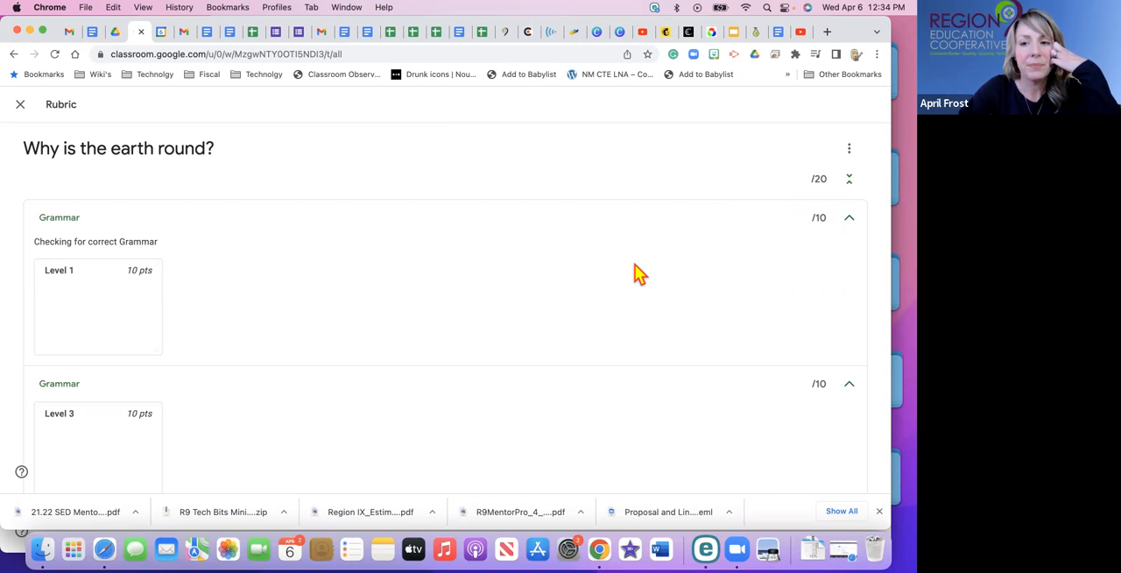
scroll(640, 274, down, 1)
scroll(640, 274, up, 1)
scroll(640, 274, down, 1)
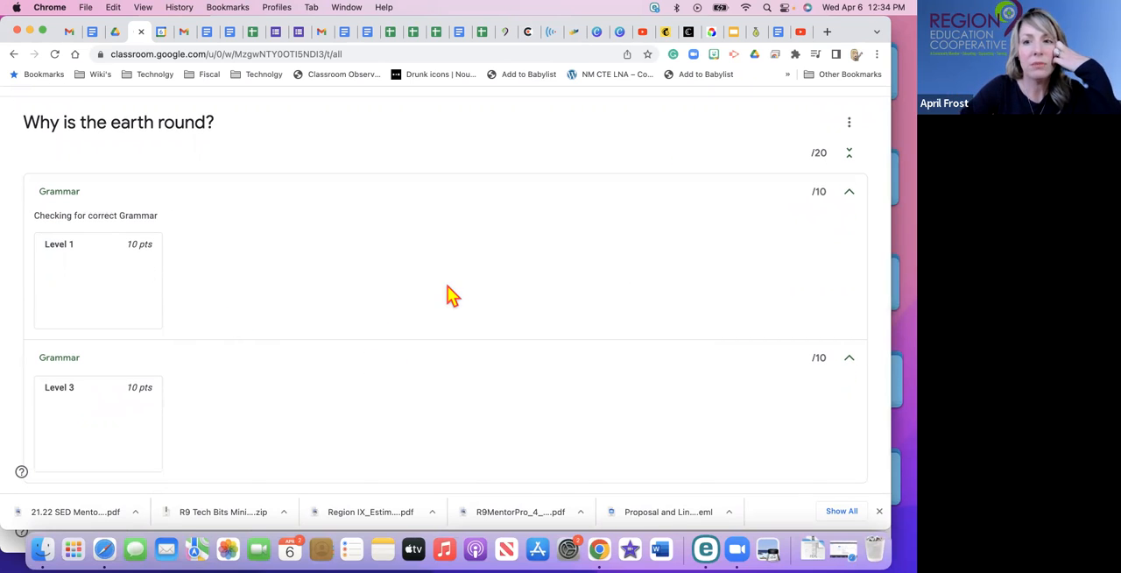
scroll(453, 296, up, 1)
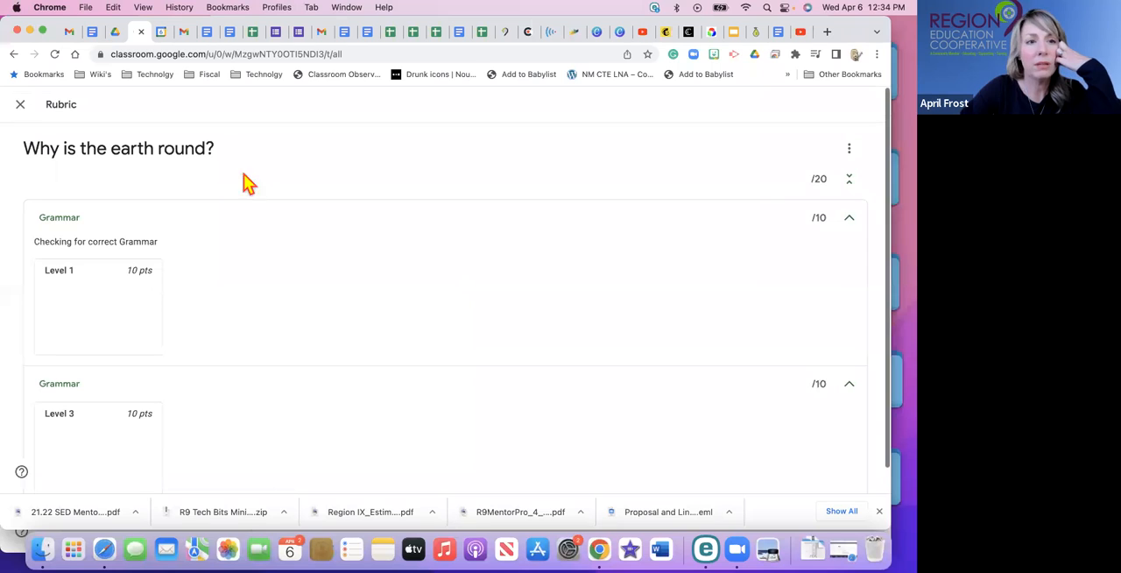
click(22, 107)
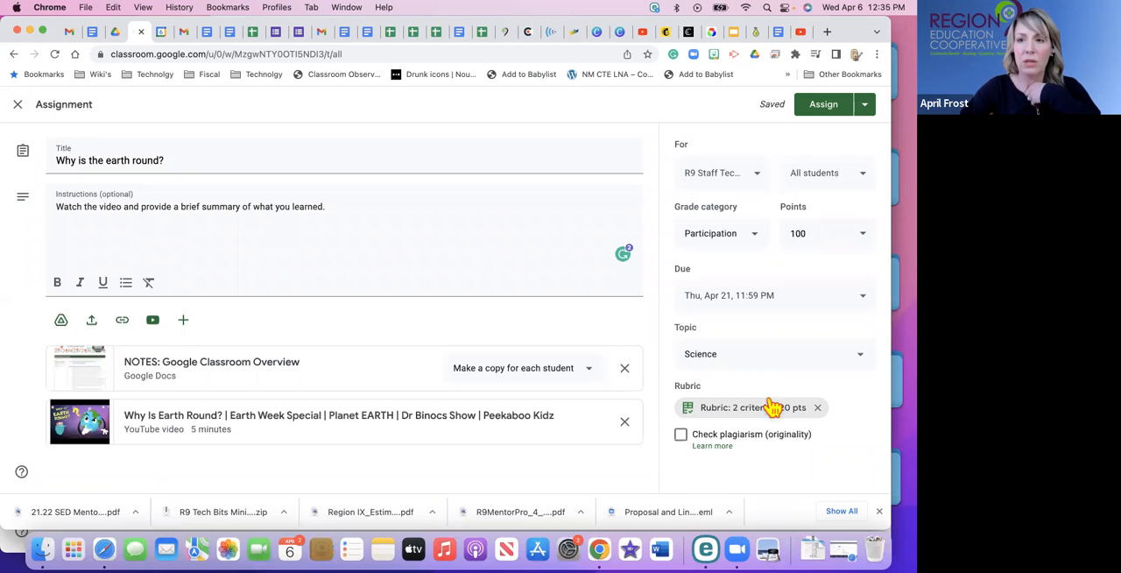
Assign "Why is the earth round?" to the class and open the posted assignment's full view from the Science topic.
click(820, 110)
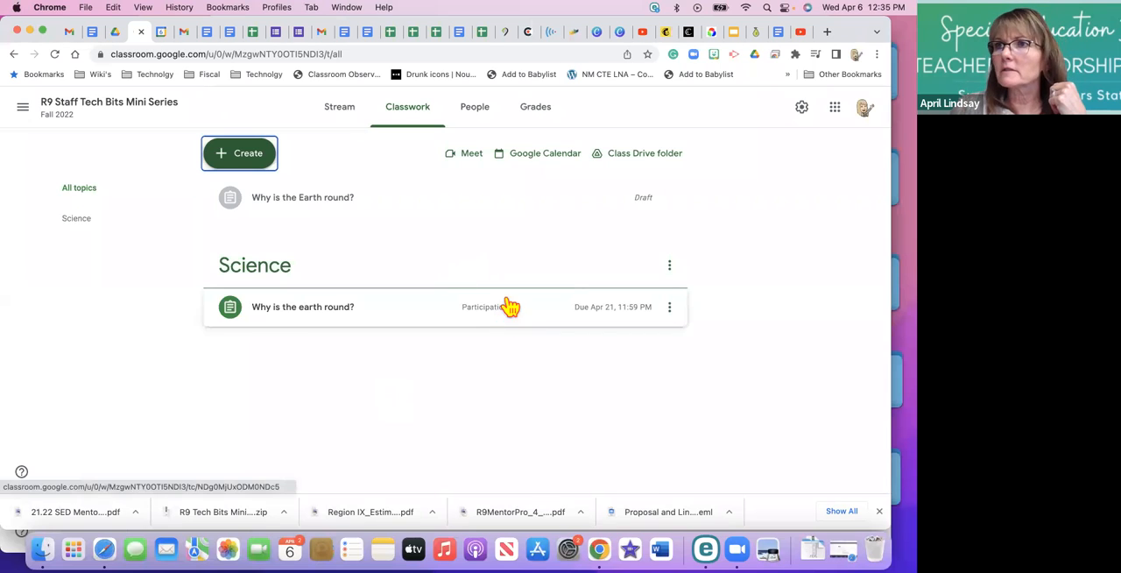
click(333, 317)
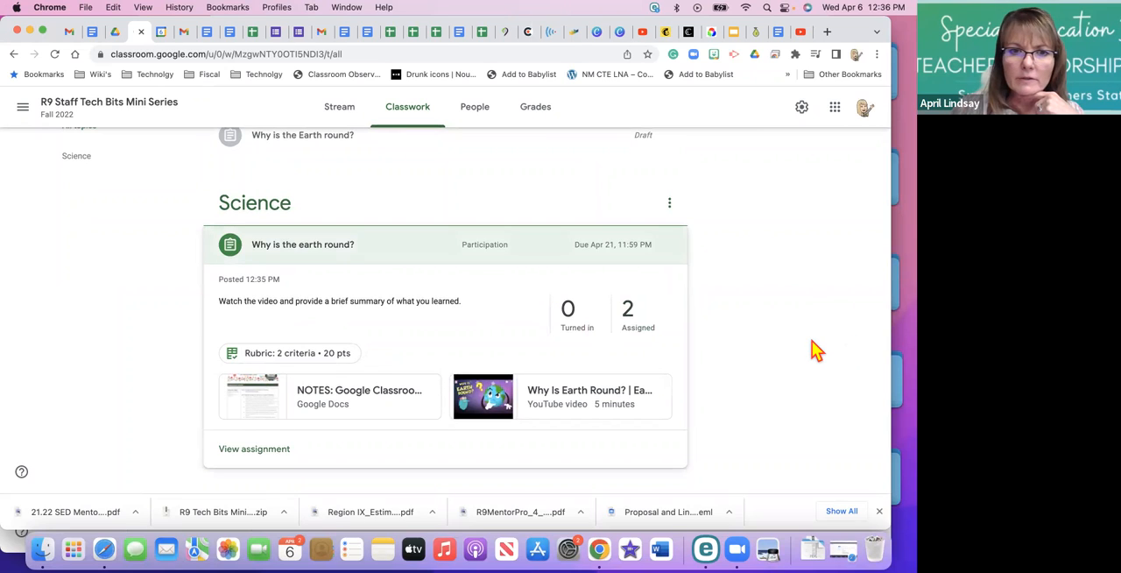
click(280, 451)
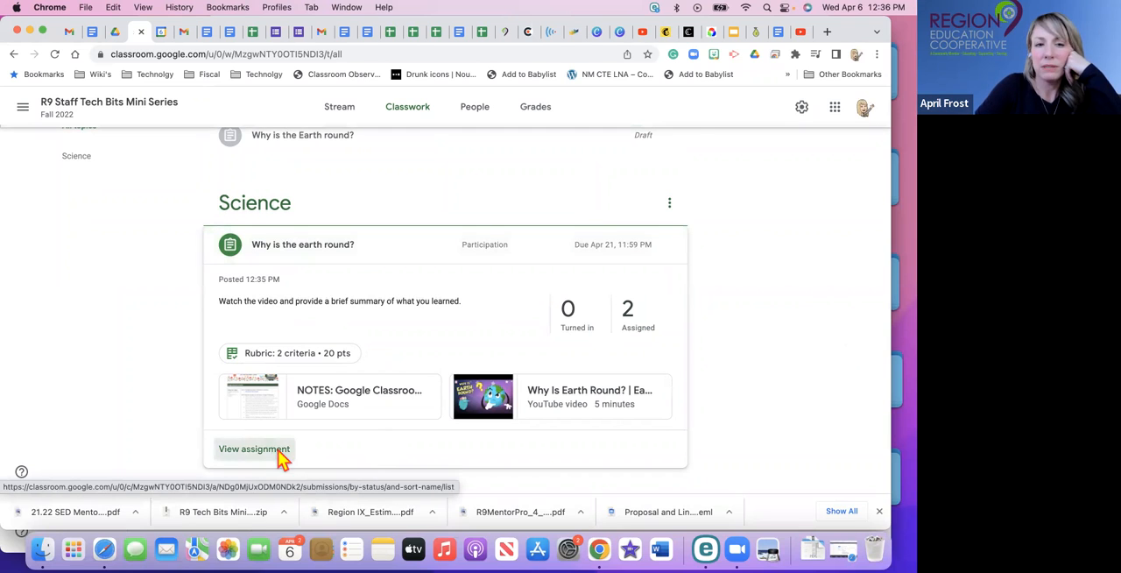